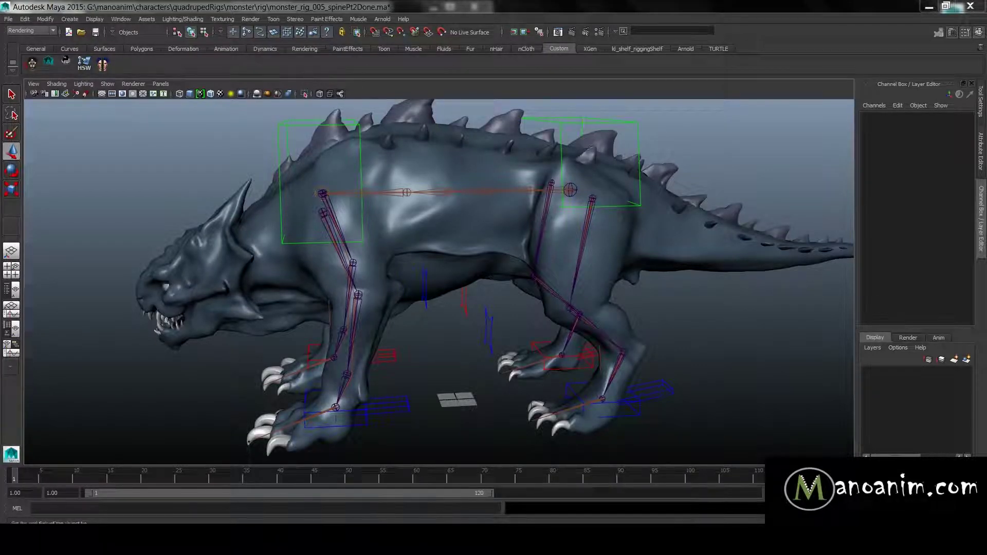
# Step: Examine the monster rig's spine and leg joints from several angles, including the front spine IK control
pyautogui.keyDown('alt'); pyautogui.moveTo(716, 437); pyautogui.dragTo(682, 328); pyautogui.keyUp('alt')
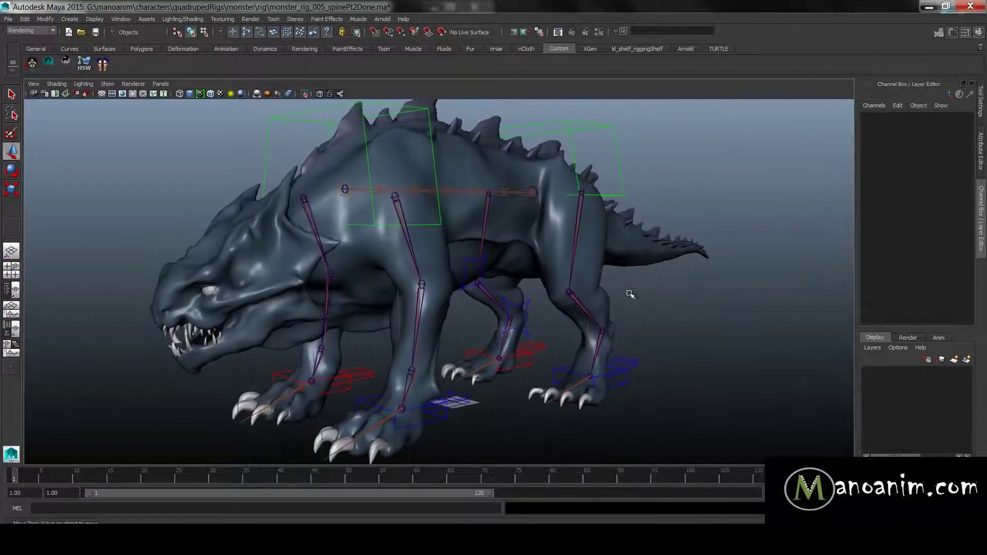
pyautogui.keyDown('alt'); pyautogui.moveTo(629, 292); pyautogui.dragTo(598, 288); pyautogui.keyUp('alt')
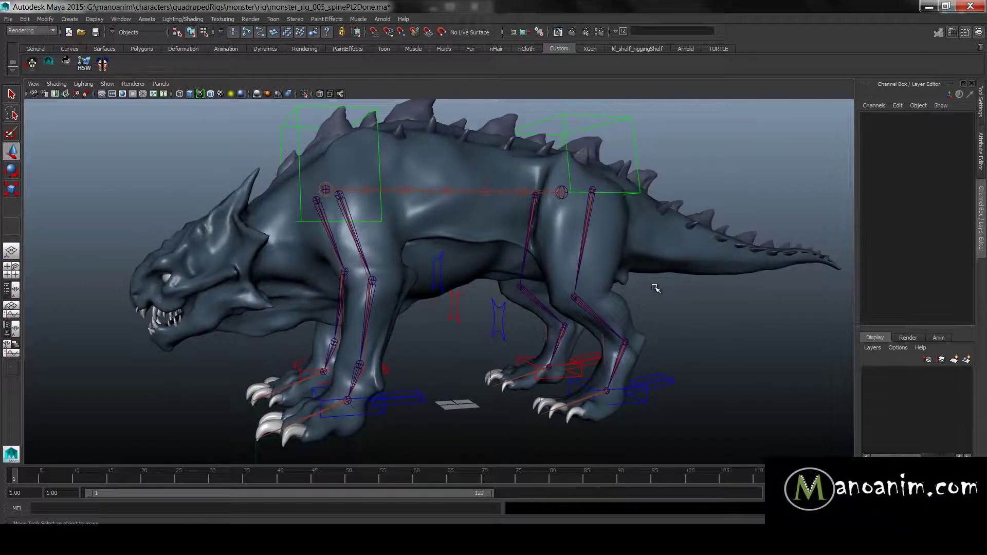
pyautogui.keyDown('alt'); pyautogui.moveTo(547, 263); pyautogui.dragTo(590, 271); pyautogui.keyUp('alt')
pyautogui.keyDown('alt'); pyautogui.moveTo(518, 232); pyautogui.dragTo(478, 244); pyautogui.keyUp('alt')
pyautogui.keyDown('alt'); pyautogui.moveTo(478, 244); pyautogui.dragTo(533, 258, button='right'); pyautogui.keyUp('alt')
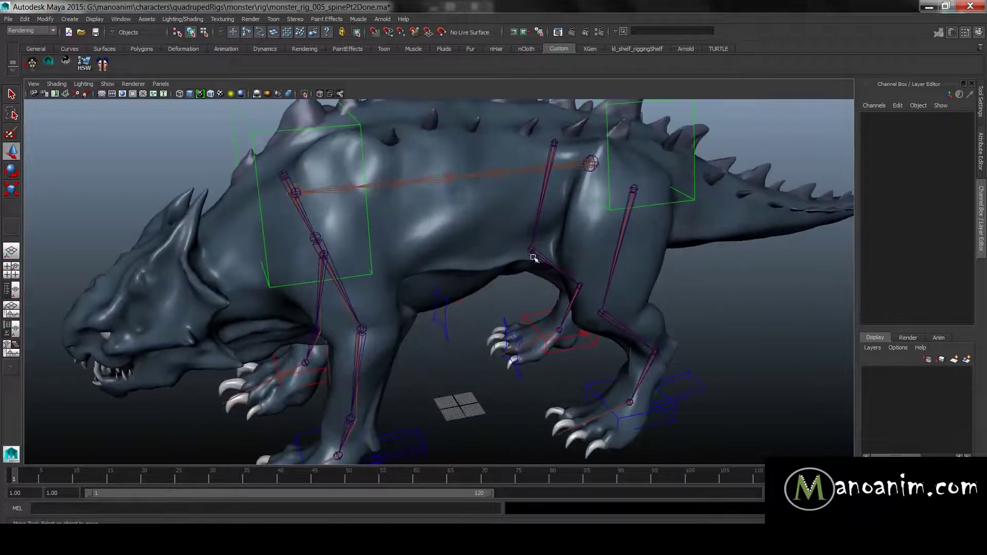
pyautogui.keyDown('alt'); pyautogui.moveTo(438, 219); pyautogui.dragTo(430, 214); pyautogui.keyUp('alt')
pyautogui.keyDown('alt'); pyautogui.moveTo(430, 214); pyautogui.dragTo(307, 165, button='right'); pyautogui.keyUp('alt')
pyautogui.keyDown('alt'); pyautogui.moveTo(307, 165); pyautogui.dragTo(317, 261, button='middle'); pyautogui.keyUp('alt')
pyautogui.click(366, 216)
pyautogui.click(366, 216)
pyautogui.keyDown('alt'); pyautogui.moveTo(475, 182); pyautogui.dragTo(455, 175); pyautogui.keyUp('alt')
pyautogui.keyDown('alt'); pyautogui.moveTo(455, 175); pyautogui.dragTo(578, 208, button='right'); pyautogui.keyUp('alt')
pyautogui.keyDown('alt'); pyautogui.moveTo(459, 227); pyautogui.dragTo(349, 241, button='right'); pyautogui.keyUp('alt')
pyautogui.keyDown('alt'); pyautogui.moveTo(350, 241); pyautogui.dragTo(339, 191, button='middle'); pyautogui.keyUp('alt')
pyautogui.keyDown('alt'); pyautogui.moveTo(401, 205); pyautogui.dragTo(437, 212); pyautogui.keyUp('alt')
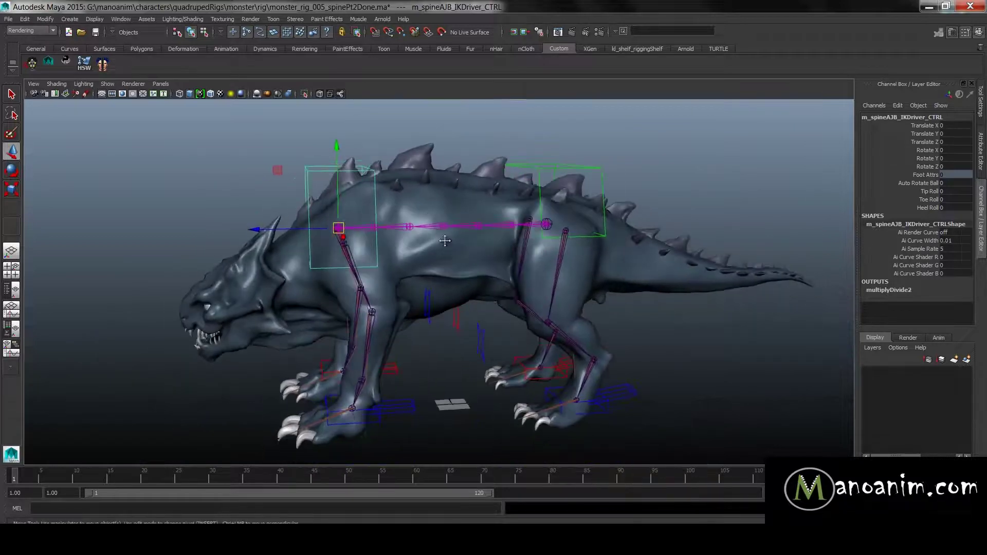
pyautogui.keyDown('alt'); pyautogui.moveTo(448, 232); pyautogui.dragTo(520, 296, button='right'); pyautogui.keyUp('alt')
pyautogui.keyDown('alt'); pyautogui.moveTo(521, 295); pyautogui.dragTo(498, 245, button='middle'); pyautogui.keyUp('alt')
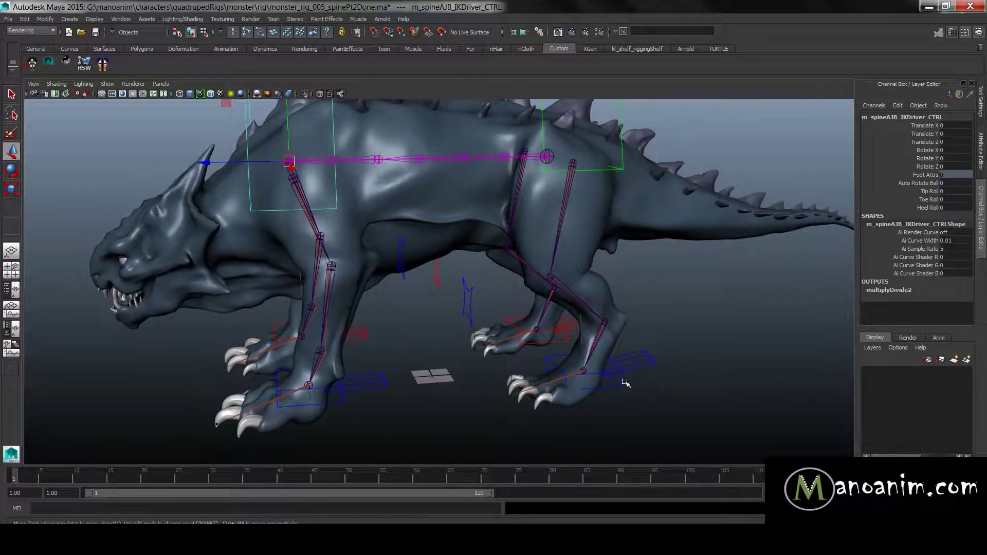
# Step: Delete the Auto Rotate Ball, Tip Roll, Toe Roll and Heel Roll attributes from both spine IK driver controls
pyautogui.click(623, 381)
pyautogui.keyDown('alt'); pyautogui.moveTo(698, 317); pyautogui.dragTo(671, 205, button='right'); pyautogui.keyUp('alt')
pyautogui.keyDown('alt'); pyautogui.moveTo(678, 199); pyautogui.dragTo(674, 280, button='middle'); pyautogui.keyUp('alt')
pyautogui.keyDown('alt'); pyautogui.moveTo(674, 280); pyautogui.dragTo(741, 319, button='right'); pyautogui.keyUp('alt')
pyautogui.click(562, 177)
pyautogui.click(181, 157)
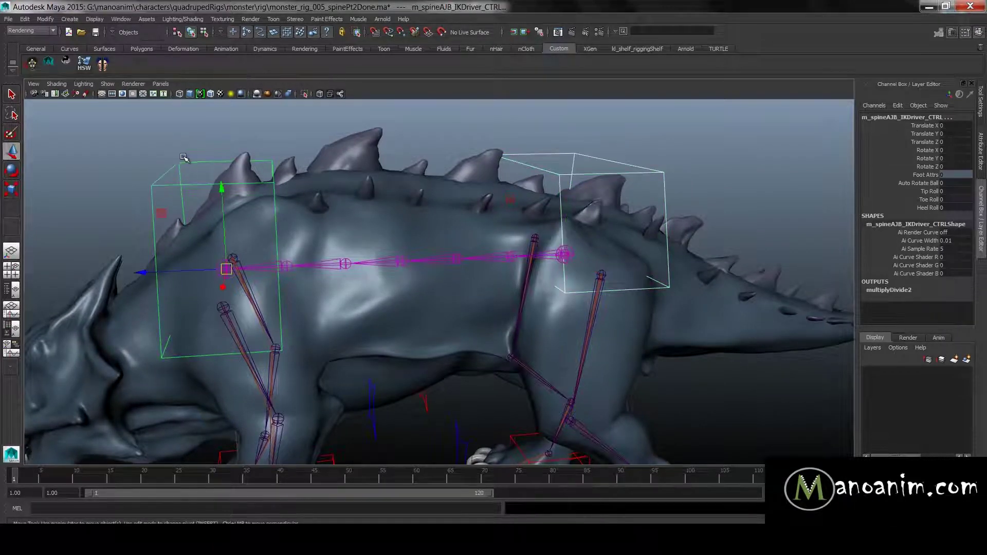
pyautogui.moveTo(930, 183); pyautogui.dragTo(933, 217)
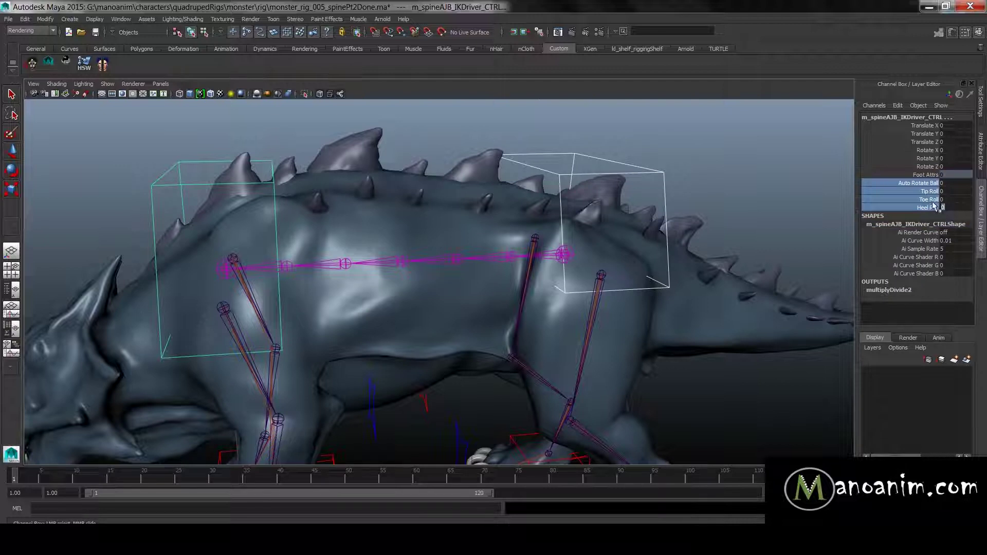
pyautogui.moveTo(928, 175); pyautogui.dragTo(927, 208)
pyautogui.rightClick(927, 205)
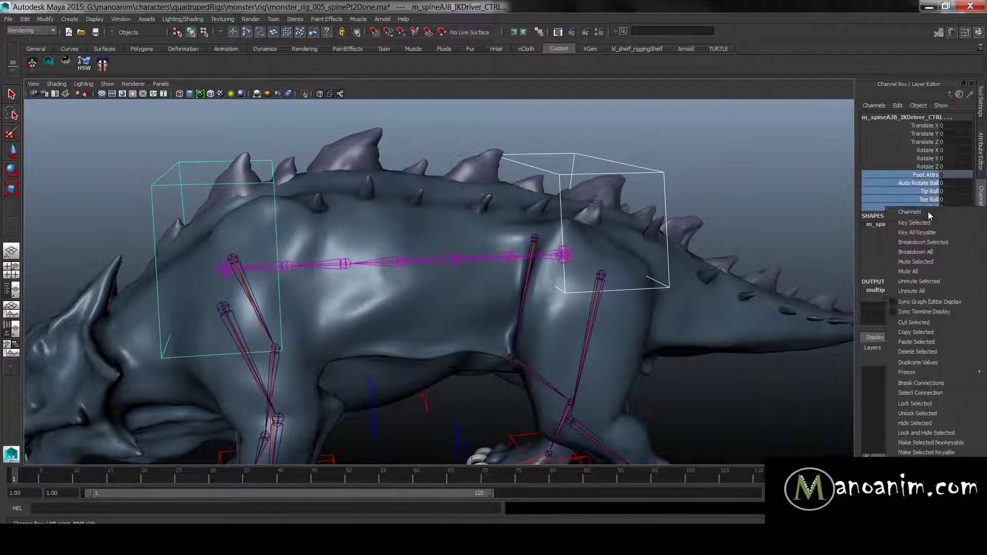
pyautogui.click(899, 105)
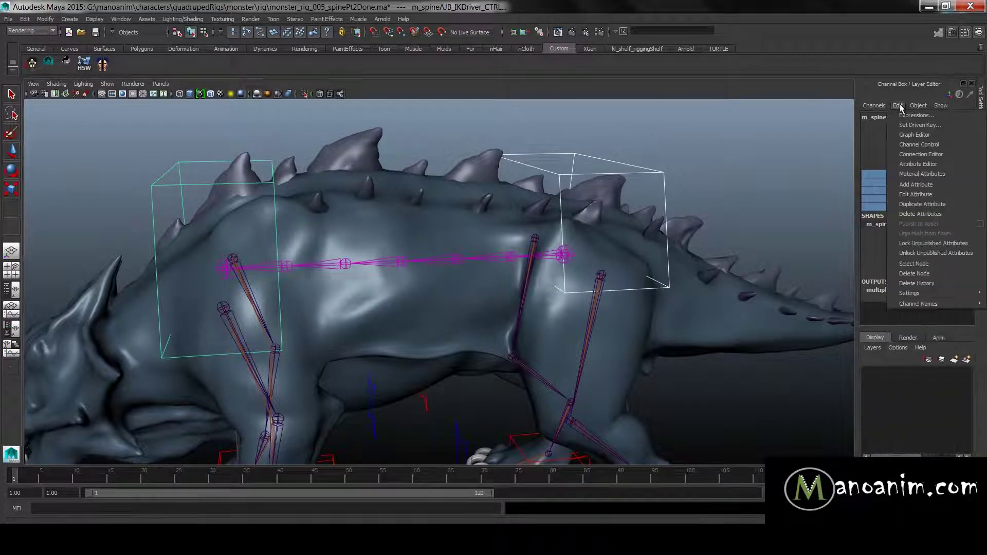
pyautogui.click(944, 214)
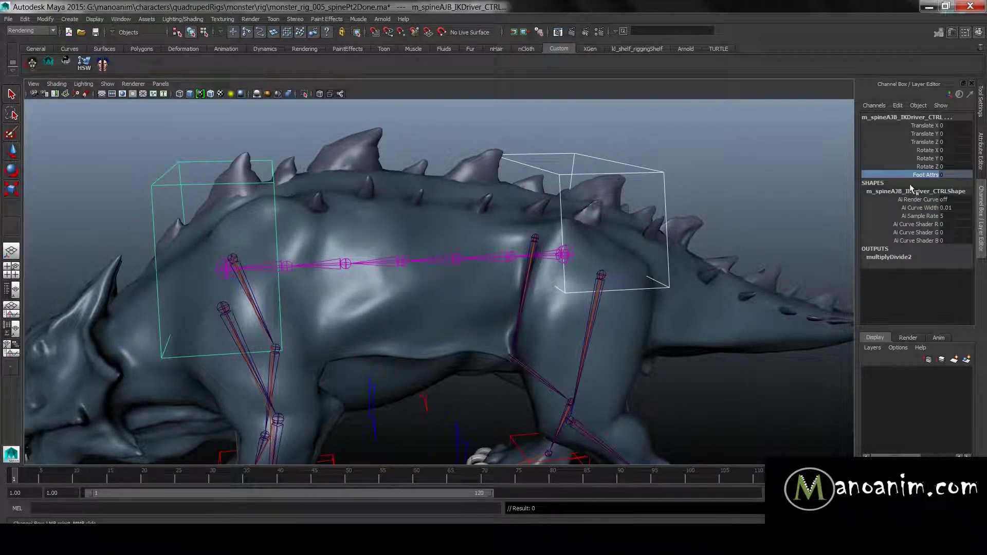
# Step: Unlock and delete the Foot Attrs attribute on both spine IK driver controls
pyautogui.rightClick(921, 177)
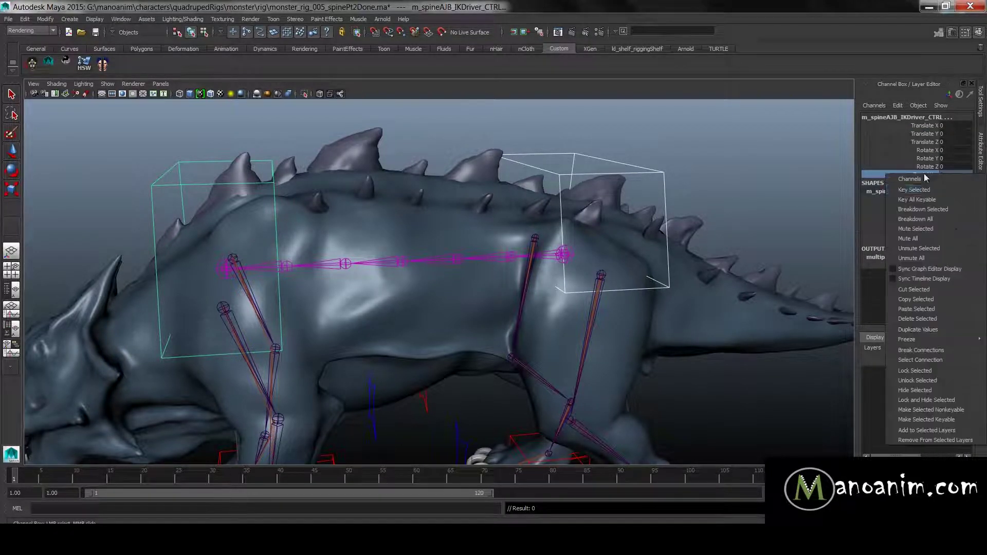
pyautogui.click(938, 379)
pyautogui.click(899, 105)
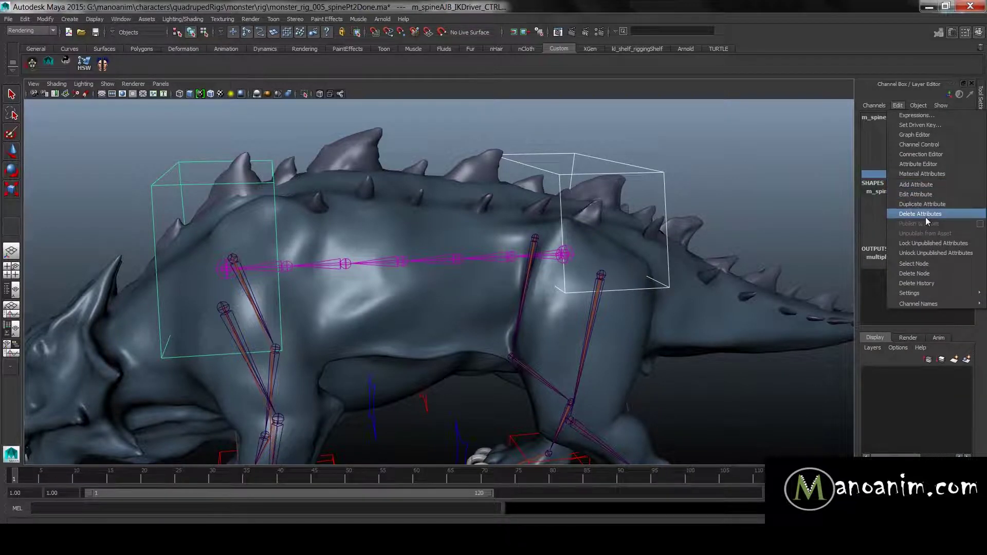
pyautogui.click(934, 214)
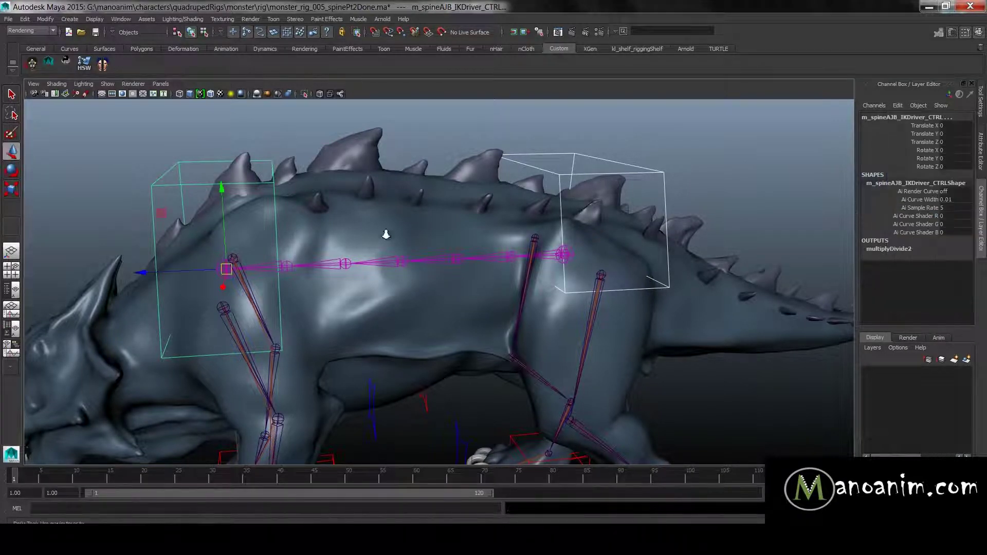
# Step: Try moving the front spine control up and forward to test how the spine follows
pyautogui.keyDown('alt'); pyautogui.moveTo(385, 232); pyautogui.dragTo(546, 203); pyautogui.keyUp('alt')
pyautogui.click(415, 234)
pyautogui.click(323, 205)
pyautogui.keyDown('alt'); pyautogui.moveTo(359, 208); pyautogui.dragTo(372, 228); pyautogui.keyUp('alt')
pyautogui.moveTo(278, 258); pyautogui.dragTo(180, 176)
pyautogui.hotkey('ctrl', 'z')
# Step: Open the Node Editor for the m_spineAJB_IK_JNT joint and graph its input and output connections
pyautogui.keyDown('alt'); pyautogui.moveTo(388, 216); pyautogui.dragTo(535, 245, button='right'); pyautogui.keyUp('alt')
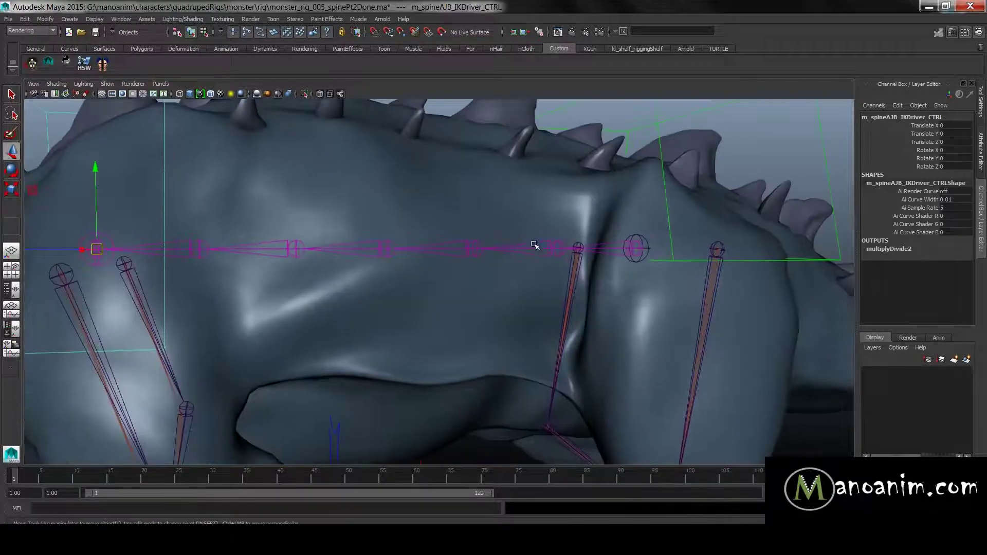
pyautogui.click(535, 246)
pyautogui.press('space')
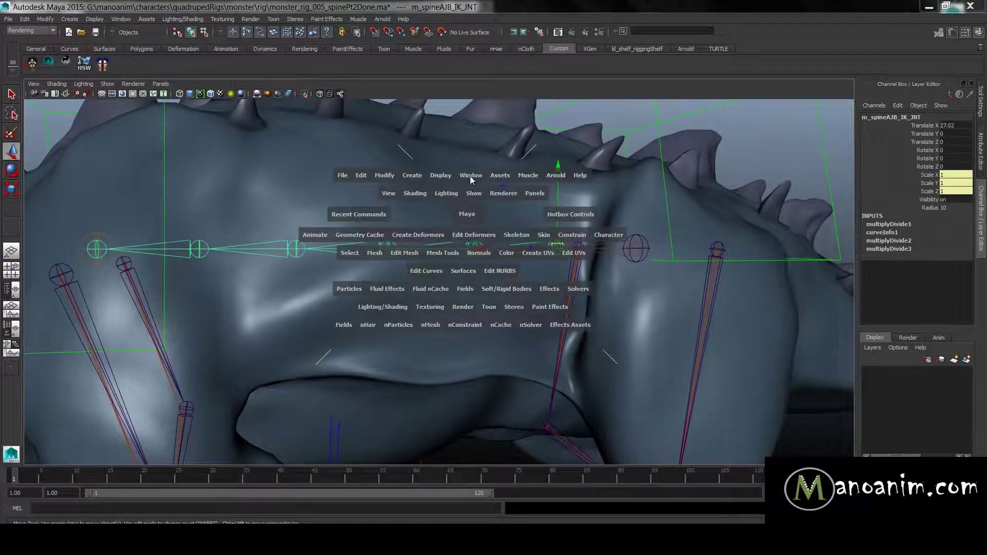
pyautogui.moveTo(470, 176); pyautogui.dragTo(506, 267)
pyautogui.moveTo(506, 267); pyautogui.dragTo(506, 264)
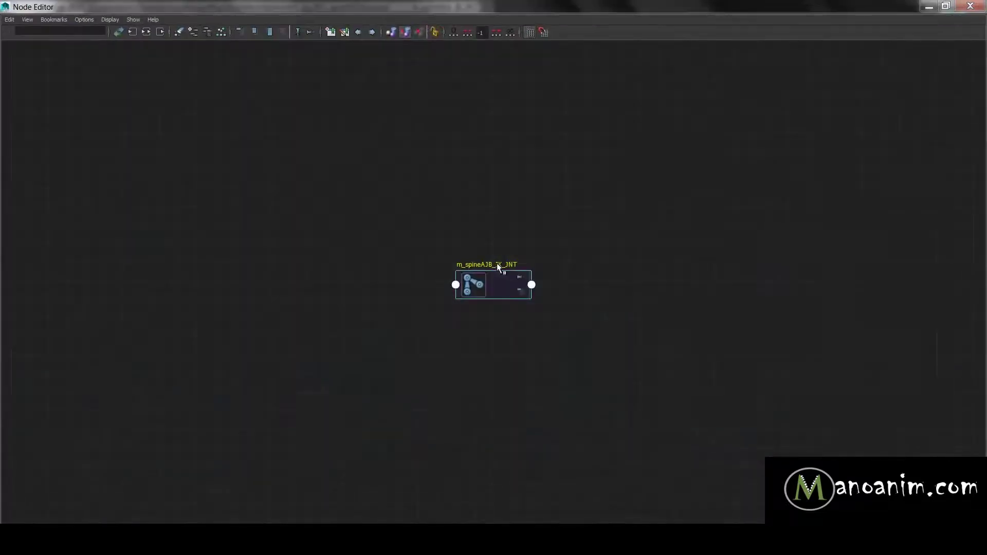
pyautogui.click(147, 34)
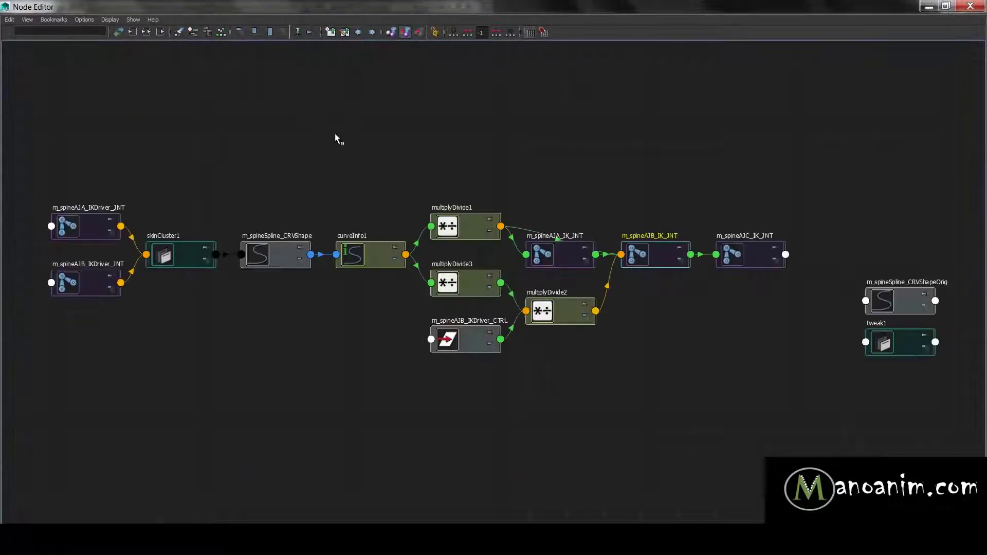
# Step: Delete the multiplyDivide1, multiplyDivide2, multiplyDivide3 and curveInfo1 nodes from the spine network
pyautogui.press('Delete')
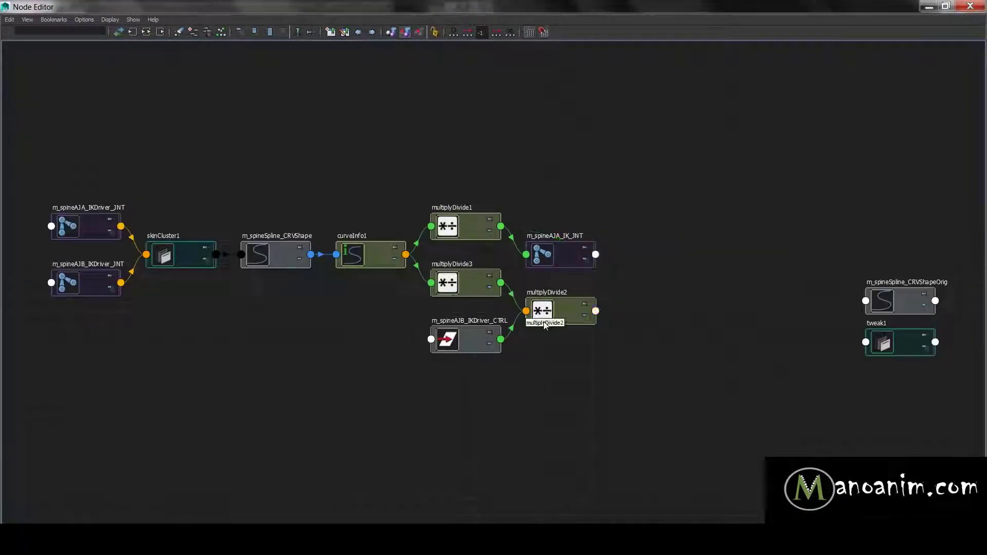
pyautogui.hotkey('ctrl', 'z')
pyautogui.click(557, 316)
pyautogui.keyDown('shift'); pyautogui.click(470, 283); pyautogui.keyUp('shift')
pyautogui.keyDown('shift'); pyautogui.click(468, 228); pyautogui.keyUp('shift')
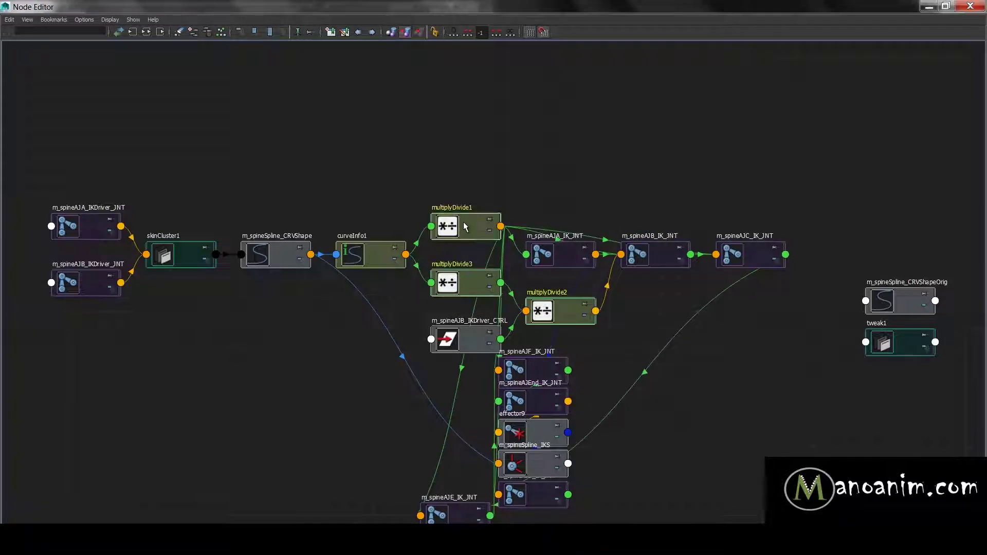
pyautogui.press('Delete')
pyautogui.moveTo(386, 250); pyautogui.dragTo(421, 145)
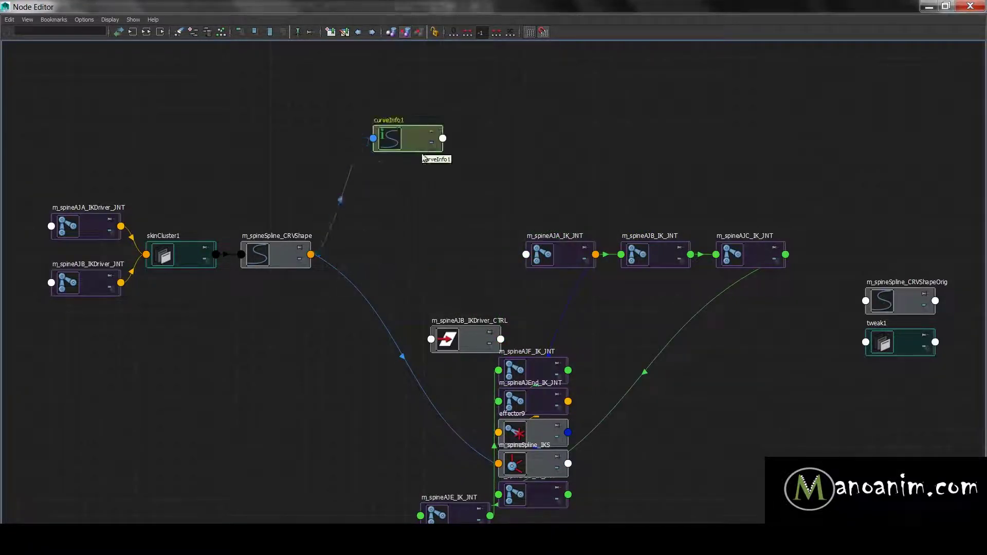
pyautogui.press('Delete')
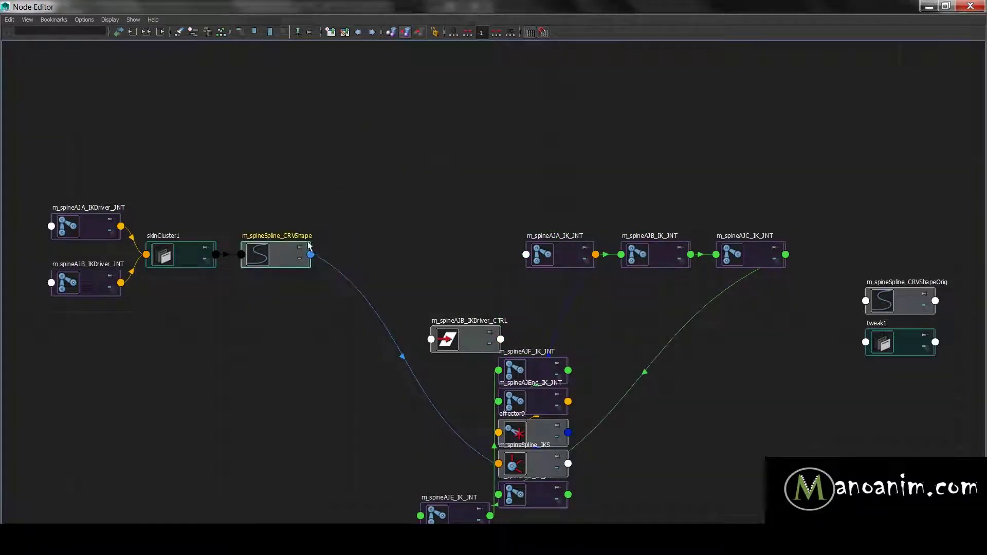
pyautogui.moveTo(297, 253); pyautogui.dragTo(359, 209)
# Step: Uncover the viewport and move the front spine control up and forward to about X -17.2, Y 68.6, Z 56.4
pyautogui.moveTo(832, 7); pyautogui.dragTo(846, 79)
pyautogui.scroll(-5, 512, 186)
pyautogui.click(252, 191)
pyautogui.moveTo(279, 265); pyautogui.dragTo(176, 145)
pyautogui.scroll(2, 334, 199)
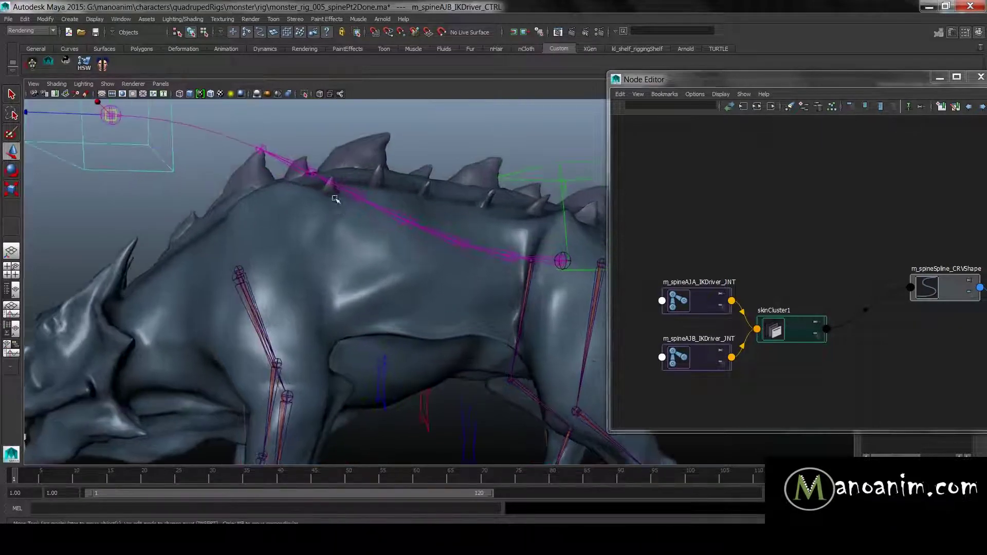
# Step: Examine the spine spline curve, the driver joint and the IK joint chain near the displaced front spine control
pyautogui.keyDown('alt'); pyautogui.moveTo(335, 199); pyautogui.dragTo(389, 246, button='middle'); pyautogui.keyUp('alt')
pyautogui.keyDown('alt'); pyautogui.moveTo(389, 247); pyautogui.dragTo(328, 237); pyautogui.keyUp('alt')
pyautogui.scroll(2, 214, 164)
pyautogui.keyDown('alt'); pyautogui.moveTo(214, 165); pyautogui.dragTo(314, 223, button='middle'); pyautogui.keyUp('alt')
pyautogui.moveTo(257, 220); pyautogui.dragTo(251, 292)
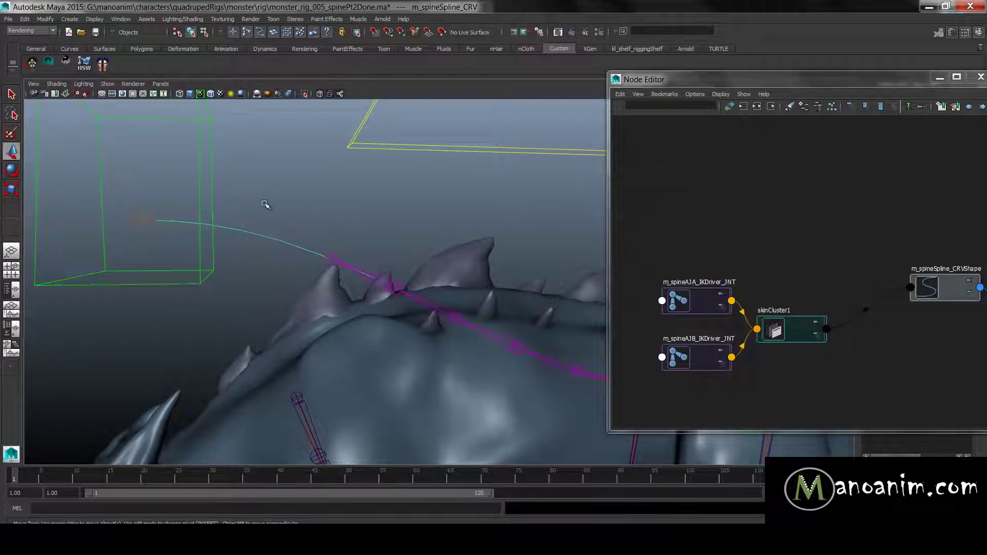
pyautogui.keyDown('alt'); pyautogui.moveTo(334, 194); pyautogui.dragTo(317, 208); pyautogui.keyUp('alt')
pyautogui.keyDown('alt'); pyautogui.moveTo(287, 217); pyautogui.dragTo(341, 207, button='middle'); pyautogui.keyUp('alt')
pyautogui.keyDown('alt'); pyautogui.moveTo(340, 207); pyautogui.dragTo(354, 218, button='right'); pyautogui.keyUp('alt')
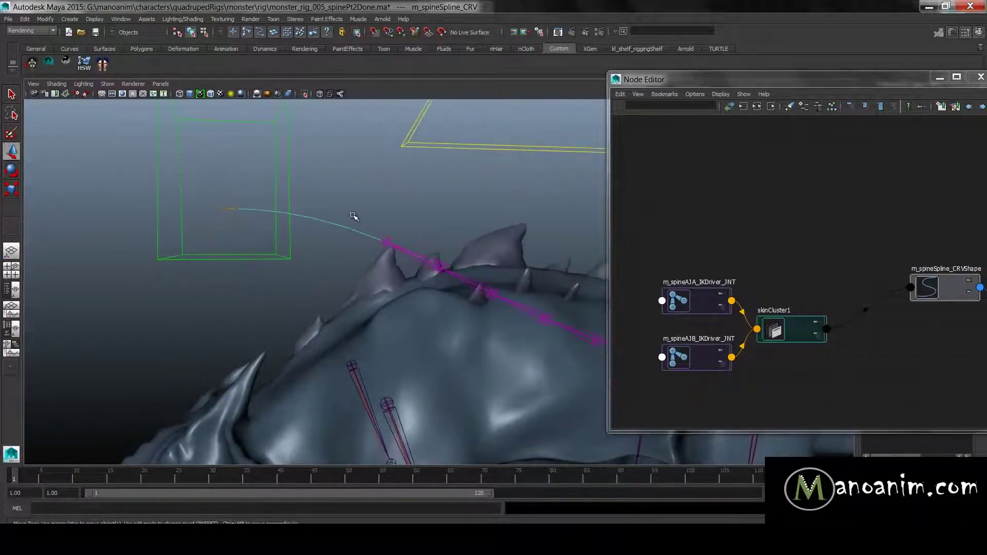
pyautogui.click(226, 208)
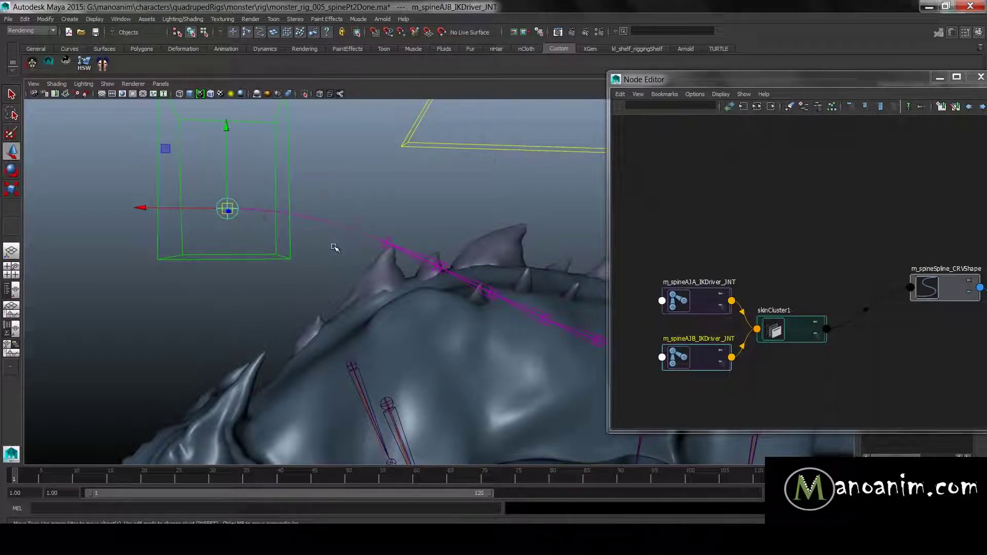
pyautogui.moveTo(342, 162); pyautogui.dragTo(326, 241)
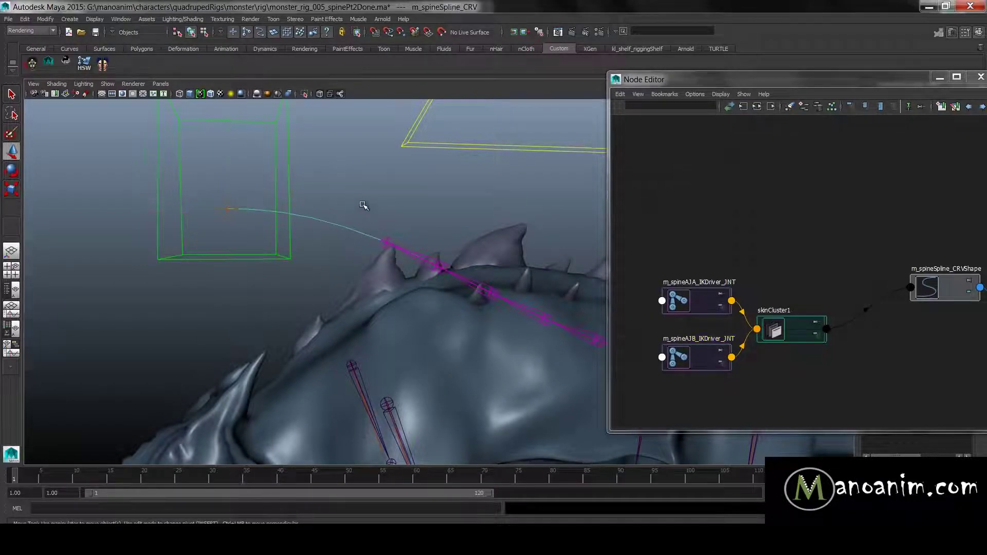
# Step: Reset the front spine control's Translate X, Y, Z and Rotate X channels to 0
pyautogui.click(278, 185)
pyautogui.hotkey('ctrl', 'a')
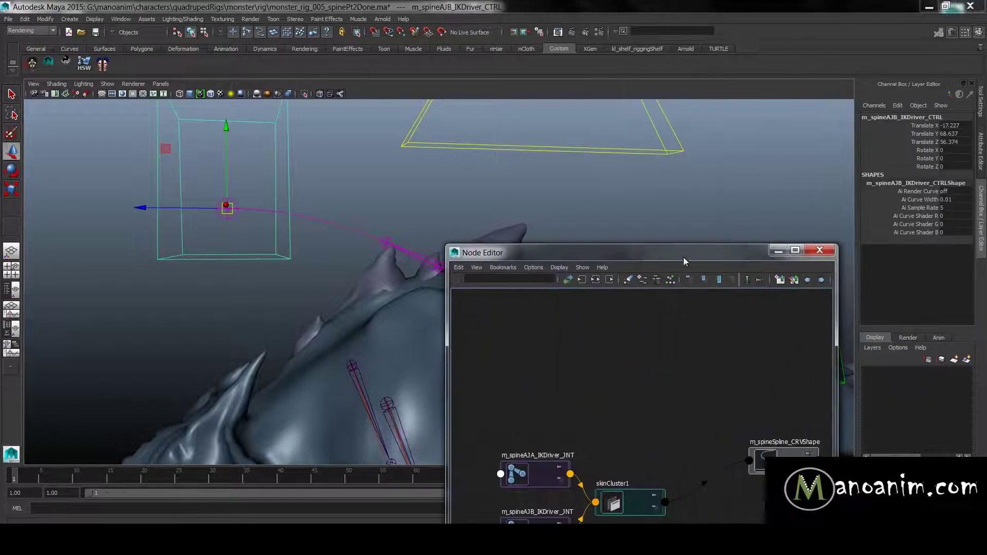
pyautogui.hotkey('ctrl', 'a')
pyautogui.moveTo(963, 127); pyautogui.dragTo(973, 146)
pyautogui.write('0')
pyautogui.press('Return')
# Step: Hide the monster's body mesh to expose the spine joints
pyautogui.keyDown('alt'); pyautogui.moveTo(366, 253); pyautogui.dragTo(328, 240, button='right'); pyautogui.keyUp('alt')
pyautogui.keyDown('alt'); pyautogui.moveTo(328, 240); pyautogui.dragTo(265, 185, button='middle'); pyautogui.keyUp('alt')
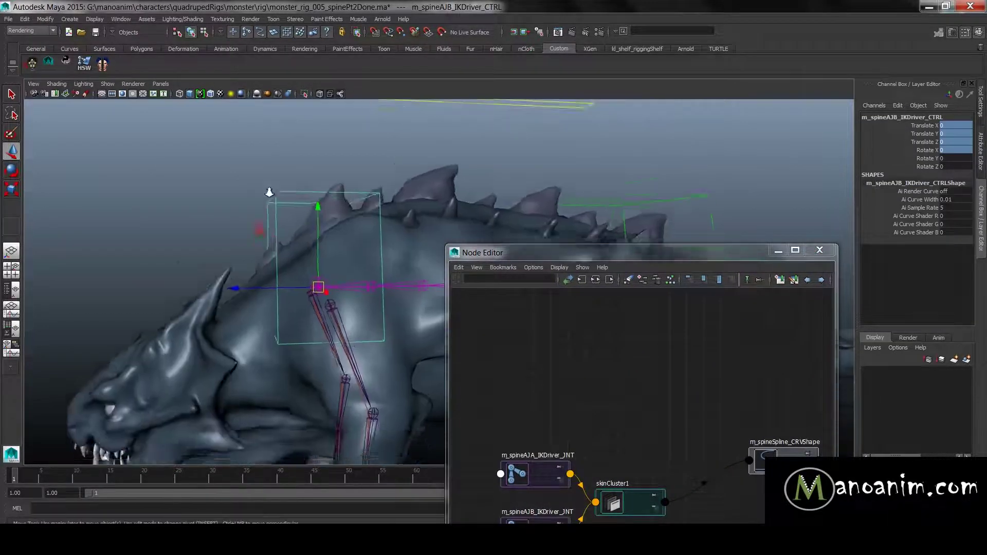
pyautogui.keyDown('alt'); pyautogui.moveTo(264, 185); pyautogui.dragTo(363, 234, button='right'); pyautogui.keyUp('alt')
pyautogui.click(411, 228)
pyautogui.hotkey('ctrl', 'h')
# Step: Try pulling the front spine control up and forward to about X -26.9, Y 38.2, Z 79.5
pyautogui.keyDown('alt'); pyautogui.moveTo(329, 220); pyautogui.dragTo(379, 224); pyautogui.keyUp('alt')
pyautogui.click(294, 302)
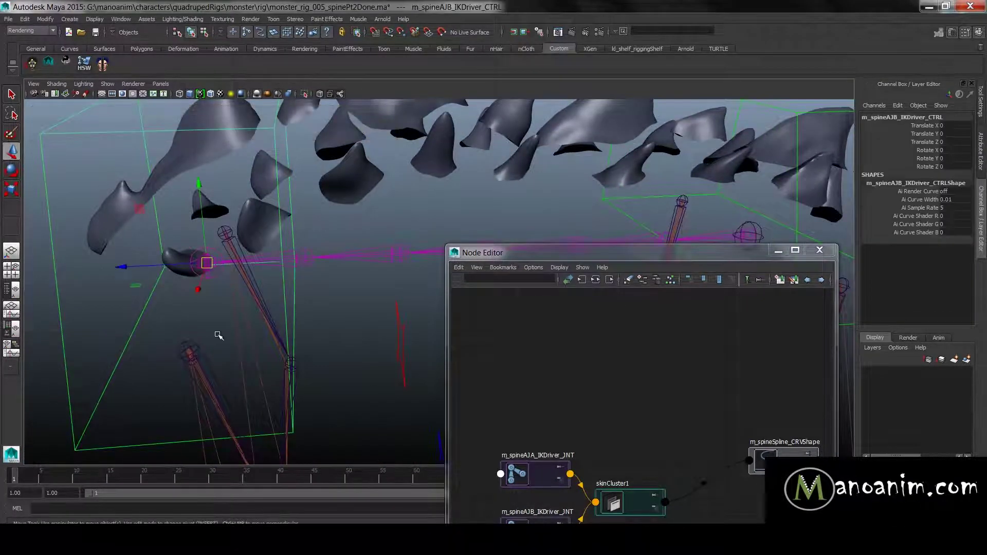
pyautogui.moveTo(209, 262); pyautogui.dragTo(2, 197)
pyautogui.hotkey('ctrl', 'z')
pyautogui.scroll(-5, 209, 218)
pyautogui.keyDown('alt'); pyautogui.moveTo(278, 285); pyautogui.dragTo(186, 182); pyautogui.keyUp('alt')
pyautogui.click(265, 199)
pyautogui.keyDown('alt'); pyautogui.moveTo(302, 193); pyautogui.dragTo(187, 200, button='middle'); pyautogui.keyUp('alt')
# Step: Try pulling the rear spine control up and backward to about X -5.4, Y 45.6, Z -66.5
pyautogui.click(554, 144)
pyautogui.keyDown('alt'); pyautogui.moveTo(537, 206); pyautogui.dragTo(507, 168, button='middle'); pyautogui.keyUp('alt')
pyautogui.keyDown('alt'); pyautogui.moveTo(507, 167); pyautogui.dragTo(490, 231, button='right'); pyautogui.keyUp('alt')
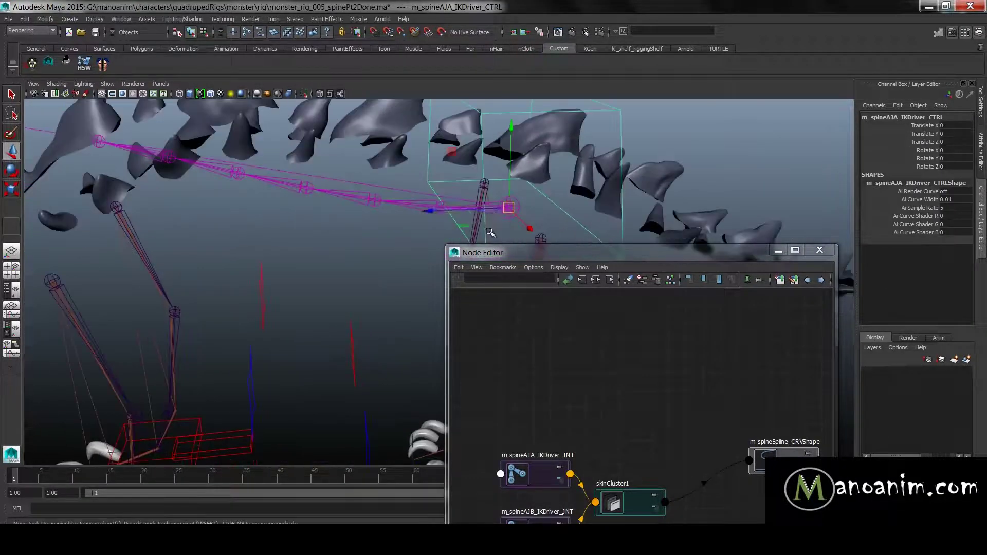
pyautogui.moveTo(511, 206); pyautogui.dragTo(682, 176)
pyautogui.keyDown('alt'); pyautogui.moveTo(522, 173); pyautogui.dragTo(240, 195); pyautogui.keyUp('alt')
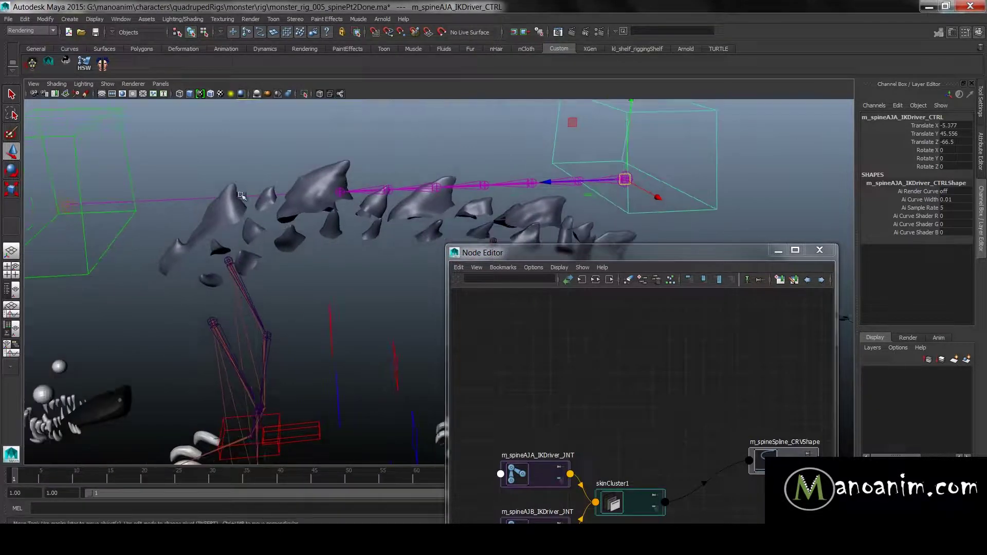
# Step: Undo the test moves of the rear and front spine controls and clear the selection
pyautogui.hotkey('ctrl', 'z')
pyautogui.hotkey('ctrl', 'z')
pyautogui.hotkey('ctrl', 'z')
pyautogui.hotkey('ctrl', 'z')
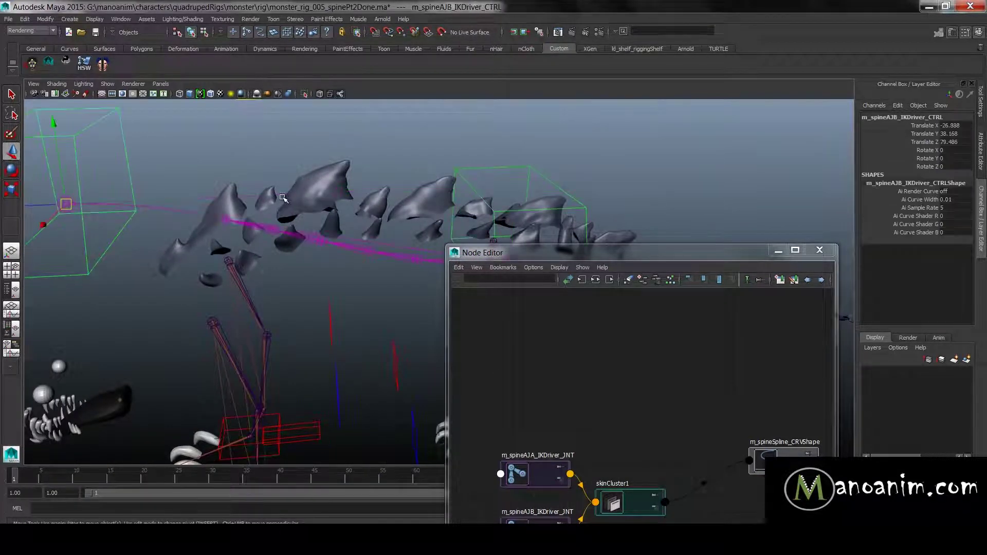
pyautogui.click(239, 120)
pyautogui.keyDown('alt'); pyautogui.moveTo(239, 120); pyautogui.dragTo(235, 141); pyautogui.keyUp('alt')
pyautogui.keyDown('alt'); pyautogui.moveTo(208, 182); pyautogui.dragTo(273, 189, button='right'); pyautogui.keyUp('alt')
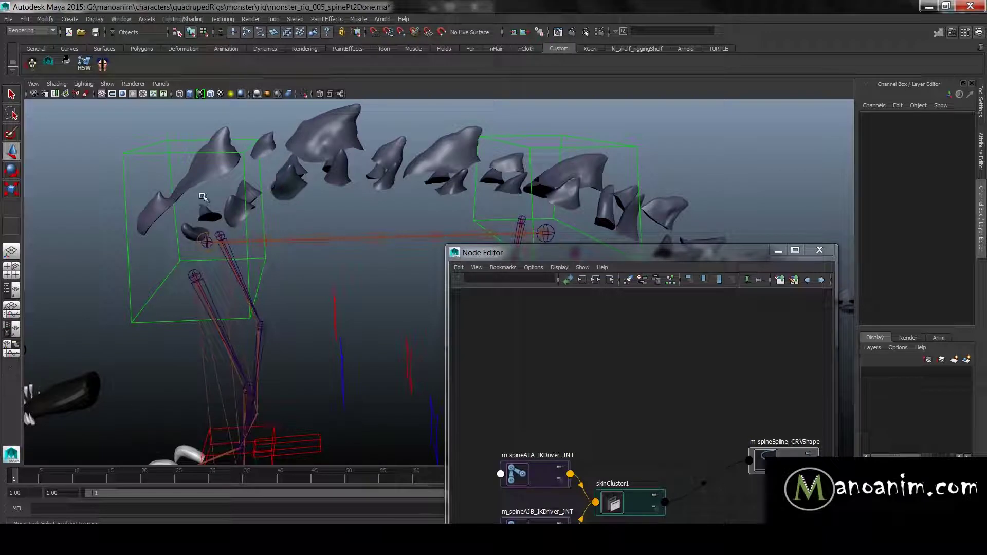
# Step: Move the front spine control up and forward to about X -23.1, Y 46.2, Z 78.0
pyautogui.moveTo(149, 173); pyautogui.dragTo(108, 177)
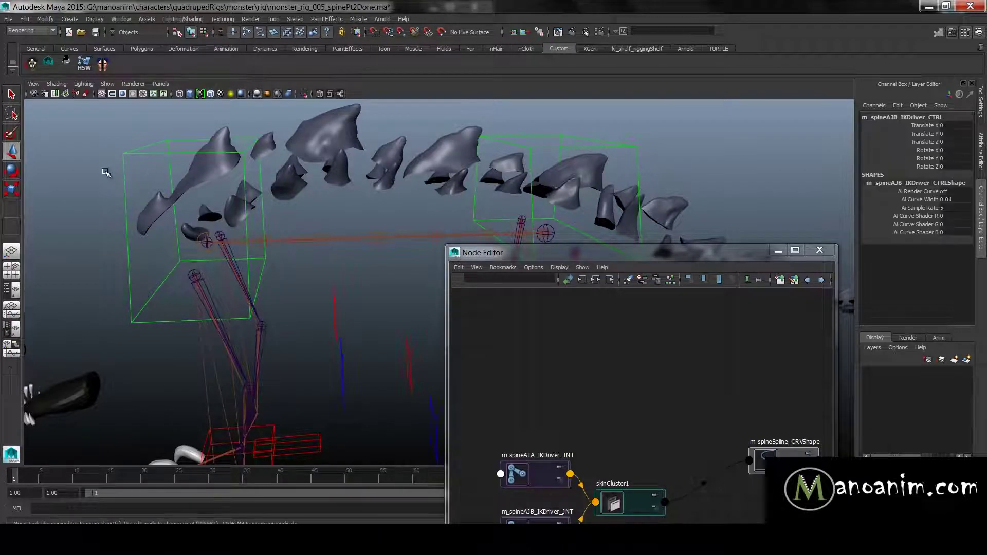
pyautogui.click(337, 214)
pyautogui.click(129, 195)
pyautogui.moveTo(207, 241); pyautogui.dragTo(32, 139)
pyautogui.keyDown('alt'); pyautogui.moveTo(151, 163); pyautogui.dragTo(238, 197, button='middle'); pyautogui.keyUp('alt')
pyautogui.keyDown('alt'); pyautogui.moveTo(73, 172); pyautogui.dragTo(175, 202); pyautogui.keyUp('alt')
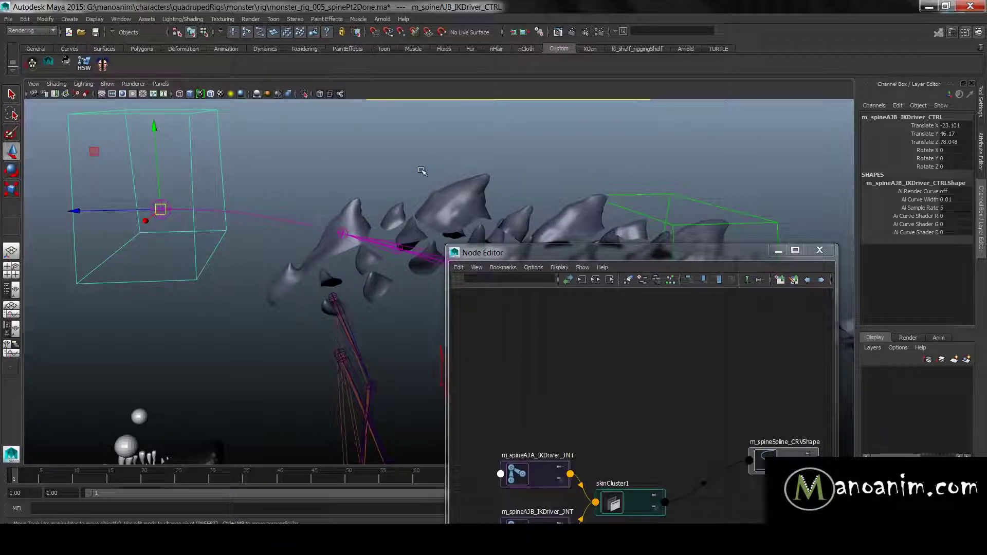
# Step: Try stretching the m_spineAJC_IK_JNT spine joint by scaling it along X, and undo the scaling
pyautogui.keyDown('alt'); pyautogui.moveTo(410, 176); pyautogui.dragTo(359, 185); pyautogui.keyUp('alt')
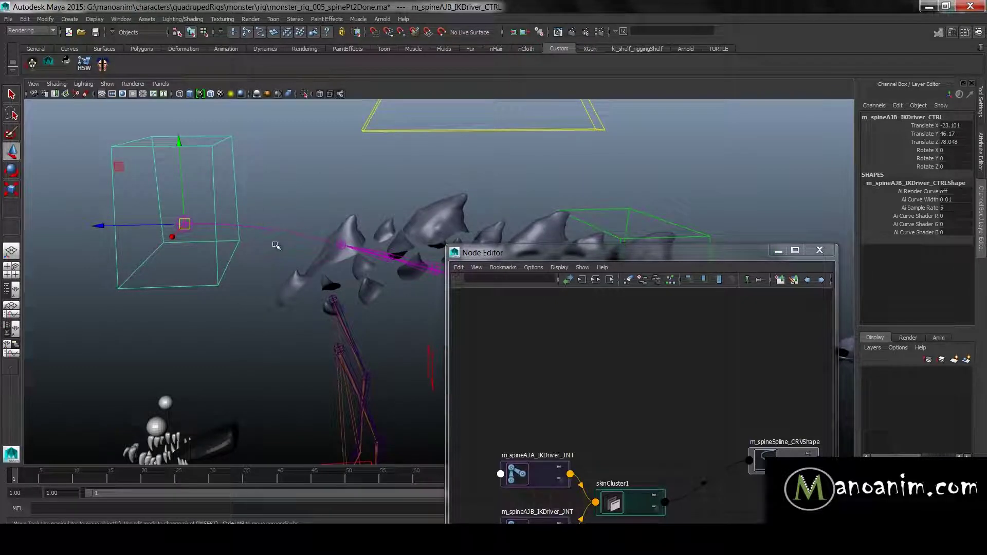
pyautogui.keyDown('alt'); pyautogui.moveTo(383, 181); pyautogui.dragTo(319, 264); pyautogui.keyUp('alt')
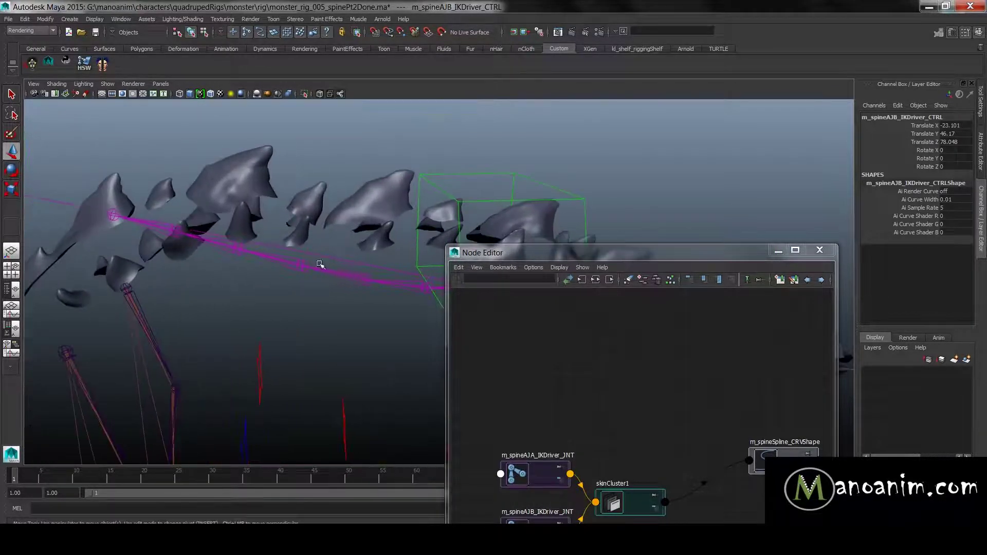
pyautogui.click(337, 273)
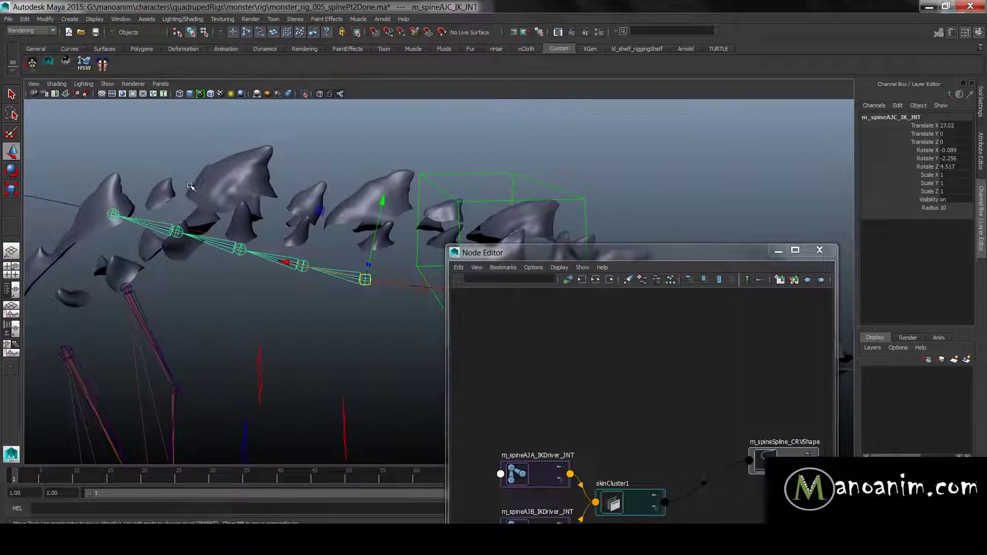
pyautogui.click(933, 176)
pyautogui.keyDown('alt'); pyautogui.moveTo(384, 227); pyautogui.dragTo(369, 198, button='middle'); pyautogui.keyUp('alt')
pyautogui.press('w')
pyautogui.press('e')
pyautogui.press('r')
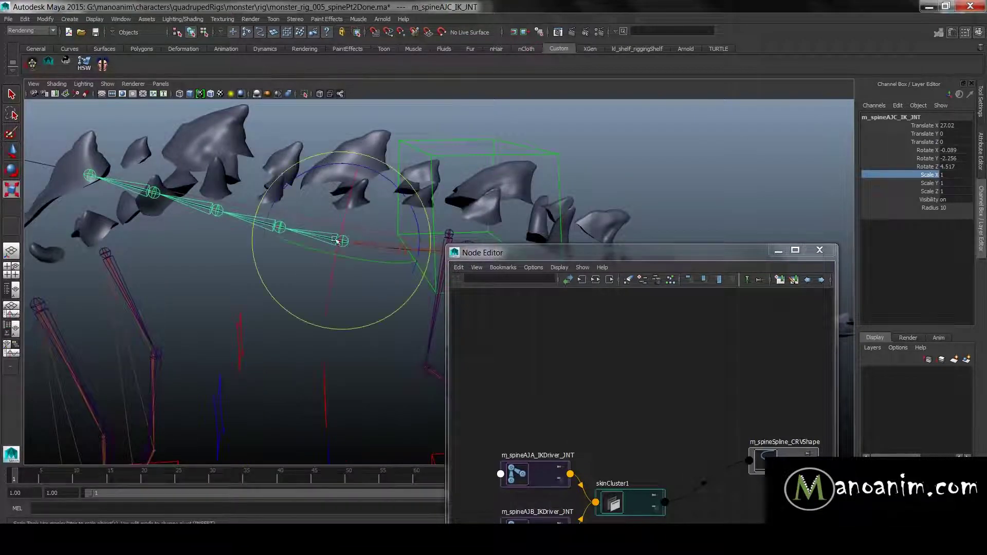
pyautogui.moveTo(269, 223); pyautogui.dragTo(176, 202)
pyautogui.hotkey('ctrl', 'z')
pyautogui.keyDown('alt'); pyautogui.moveTo(324, 234); pyautogui.dragTo(247, 220, button='right'); pyautogui.keyUp('alt')
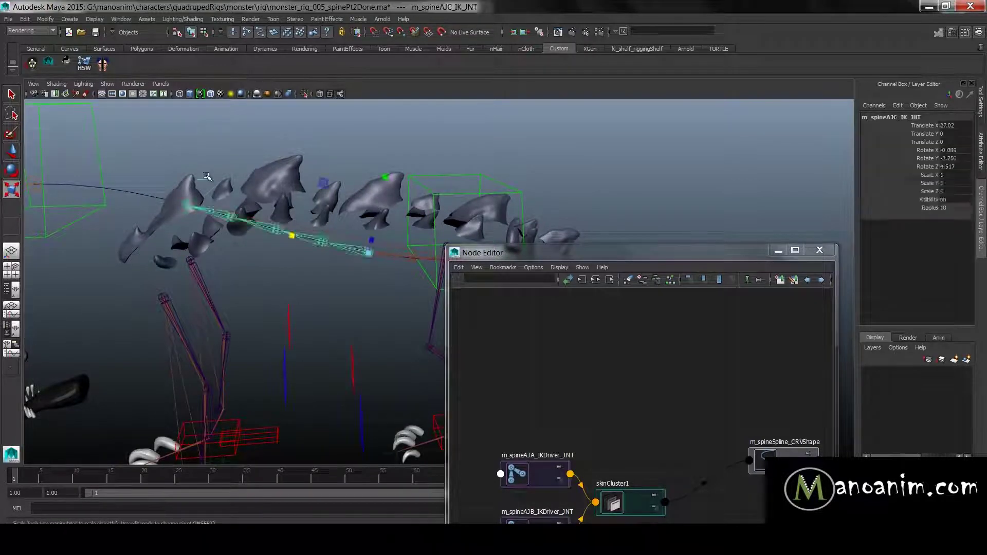
# Step: Pull the front spine control from its zeroed position up and forward to about X -12.2, Y 25.5, Z 39.7
pyautogui.click(231, 249)
pyautogui.press('w')
pyautogui.keyDown('alt'); pyautogui.moveTo(232, 249); pyautogui.dragTo(234, 218, button='right'); pyautogui.keyUp('alt')
pyautogui.keyDown('alt'); pyautogui.moveTo(233, 218); pyautogui.dragTo(302, 191, button='middle'); pyautogui.keyUp('alt')
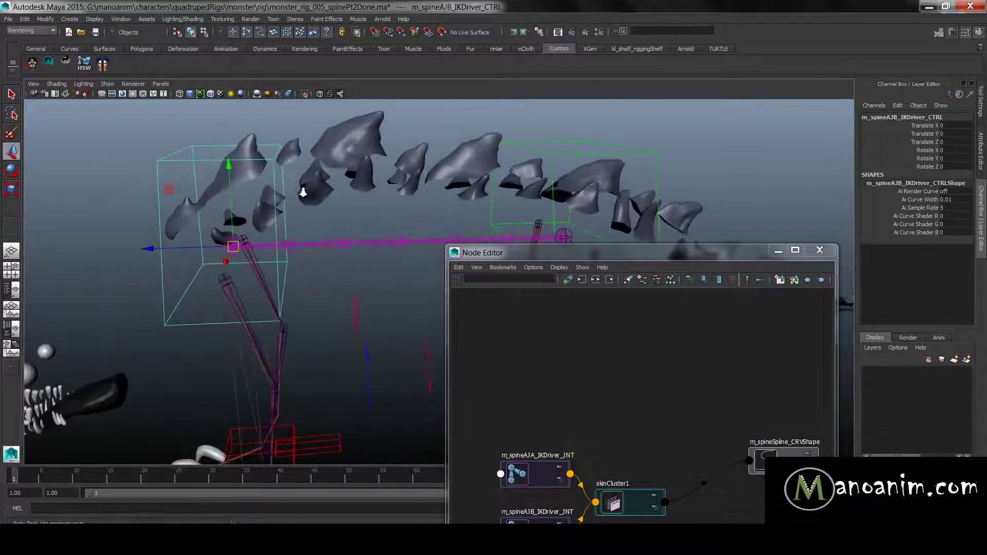
pyautogui.keyDown('alt'); pyautogui.moveTo(302, 192); pyautogui.dragTo(252, 202, button='right'); pyautogui.keyUp('alt')
pyautogui.moveTo(206, 240); pyautogui.dragTo(109, 179)
# Step: Open the Outliner and select m_spineSpline_CRVShape beneath the m_spineSpline_CRV curve in spine_GRP
pyautogui.moveTo(653, 258); pyautogui.dragTo(626, 162)
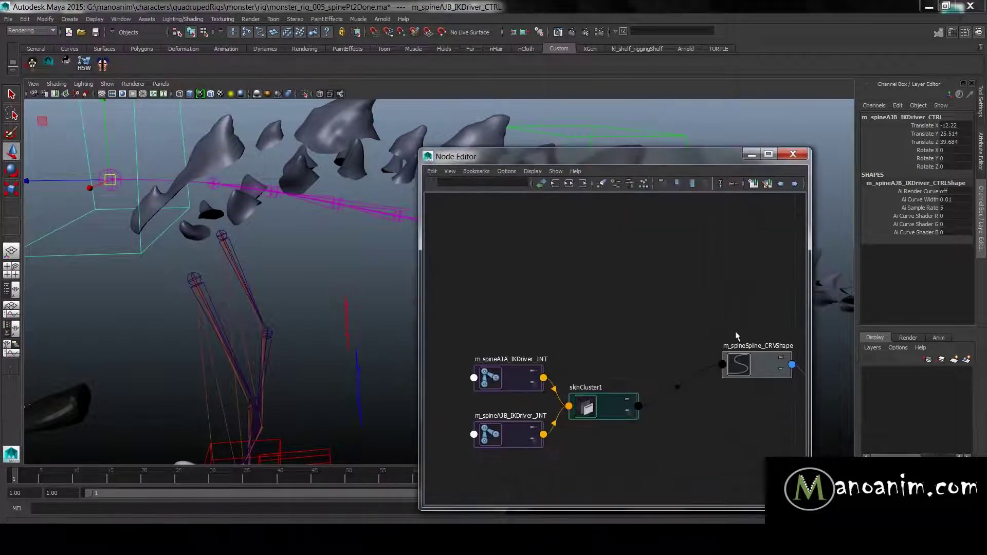
pyautogui.moveTo(755, 362); pyautogui.dragTo(673, 329)
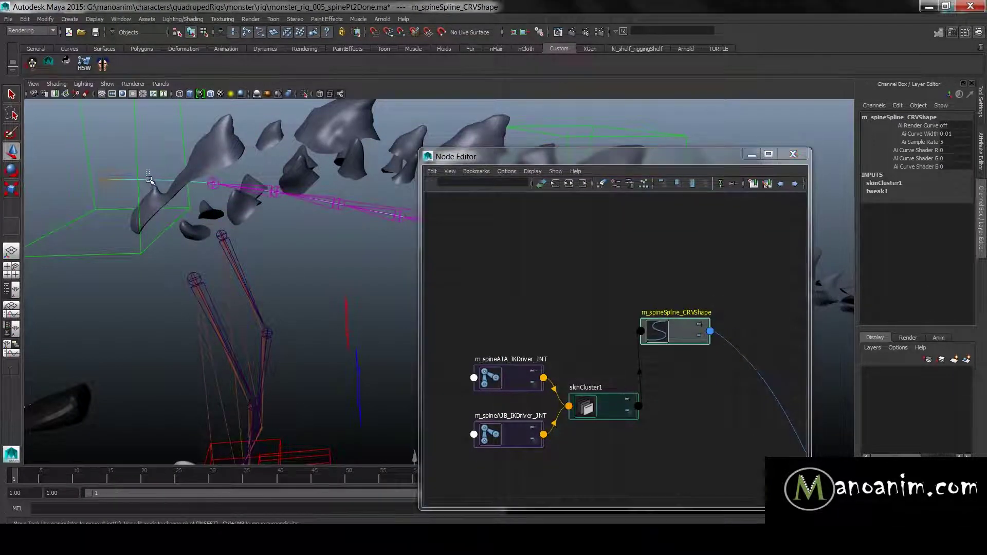
pyautogui.moveTo(149, 185); pyautogui.dragTo(164, 177)
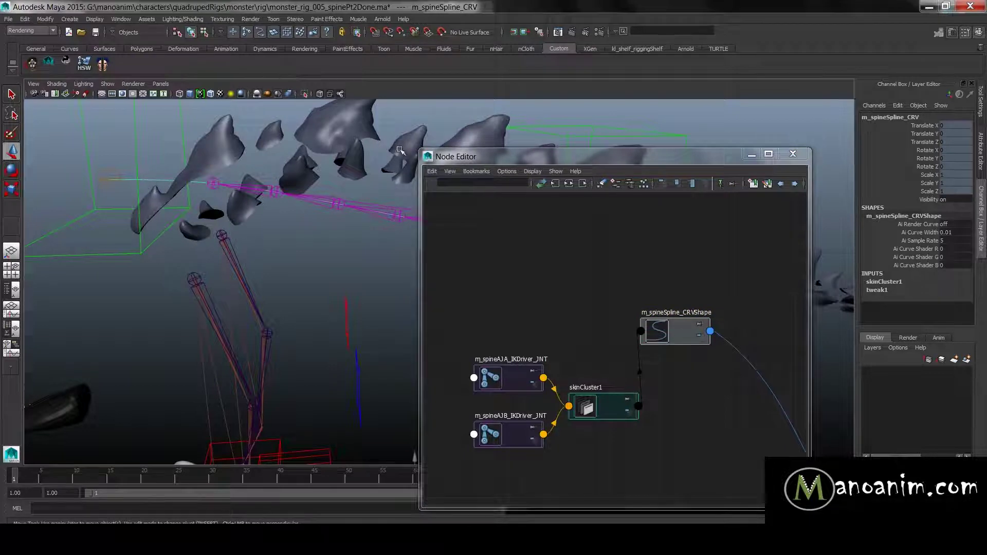
pyautogui.click(21, 292)
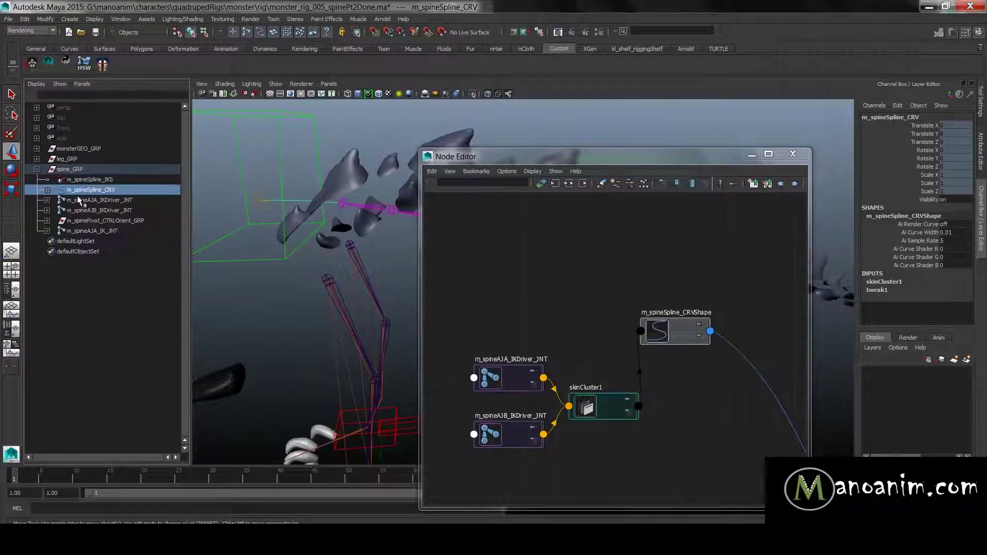
pyautogui.click(47, 190)
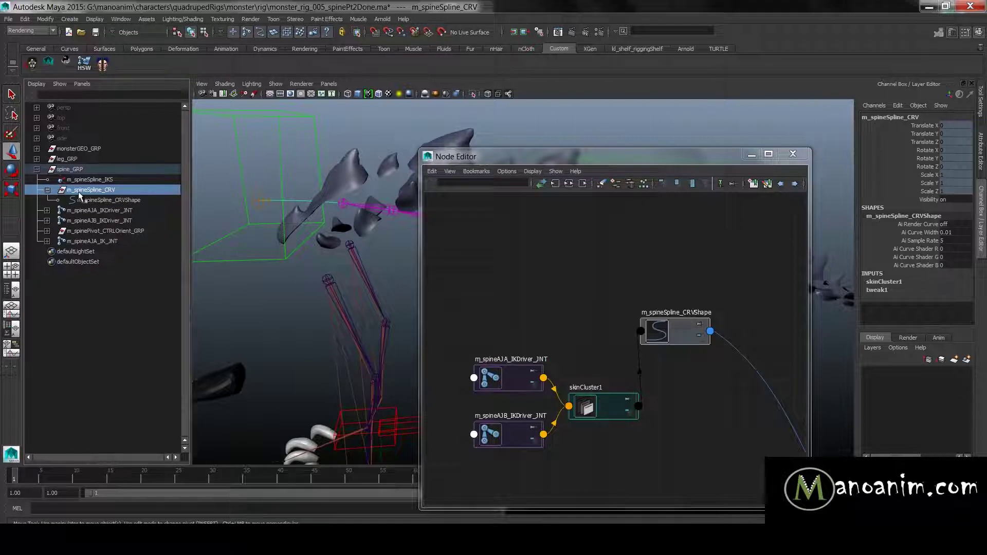
pyautogui.click(136, 201)
# Step: Clear the Node Editor graph and add only the m_spineSpline_CRVShape node to it
pyautogui.click(616, 184)
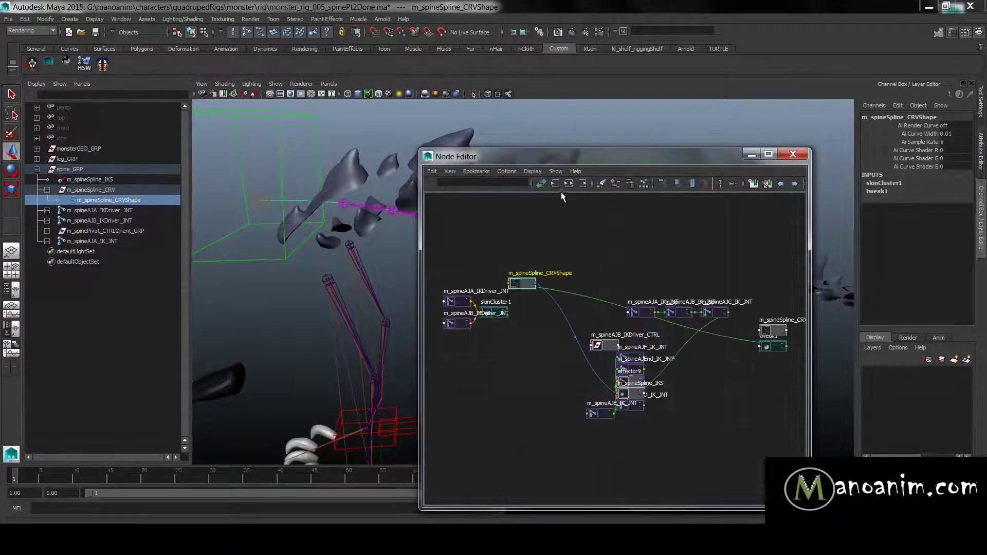
pyautogui.click(600, 184)
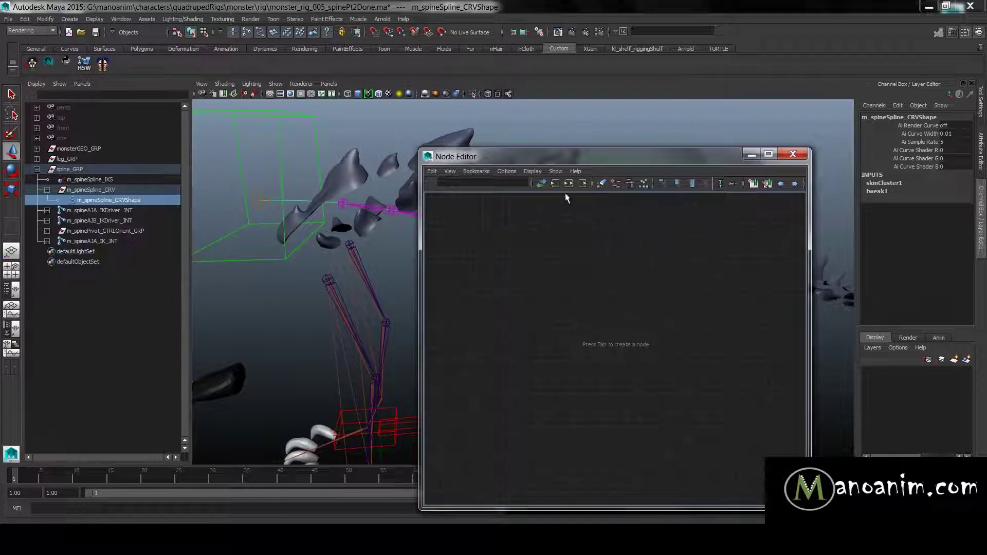
pyautogui.click(617, 184)
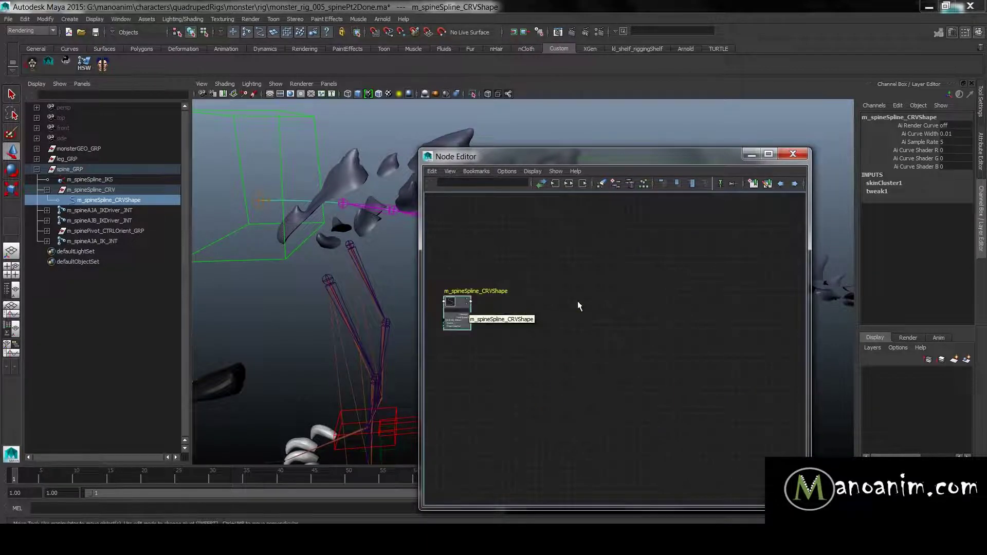
pyautogui.press('f')
# Step: Cycle the m_spineSpline_CRVShape node through its attribute display modes and leave it collapsed without attributes
pyautogui.click(668, 301)
pyautogui.click(638, 302)
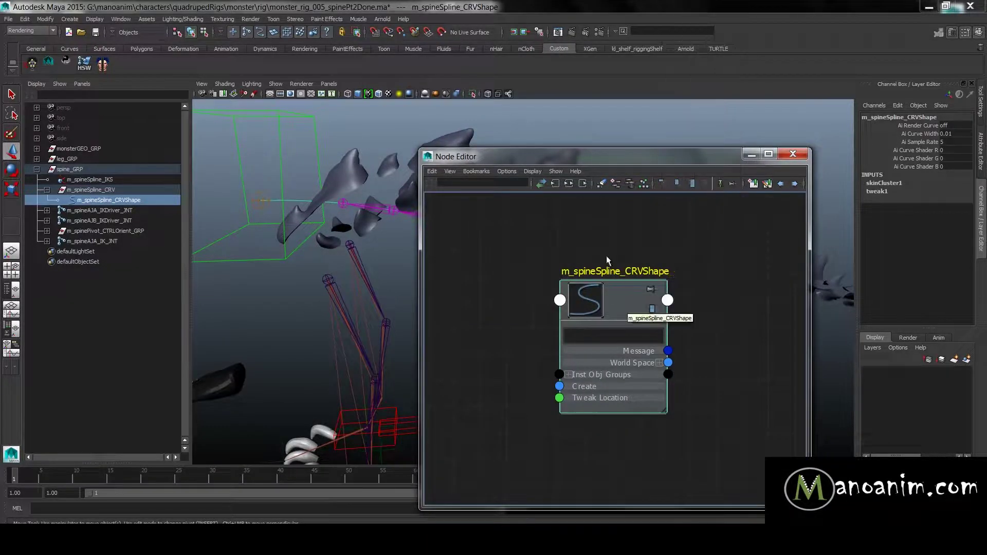
pyautogui.moveTo(618, 290); pyautogui.dragTo(604, 288)
pyautogui.press('1')
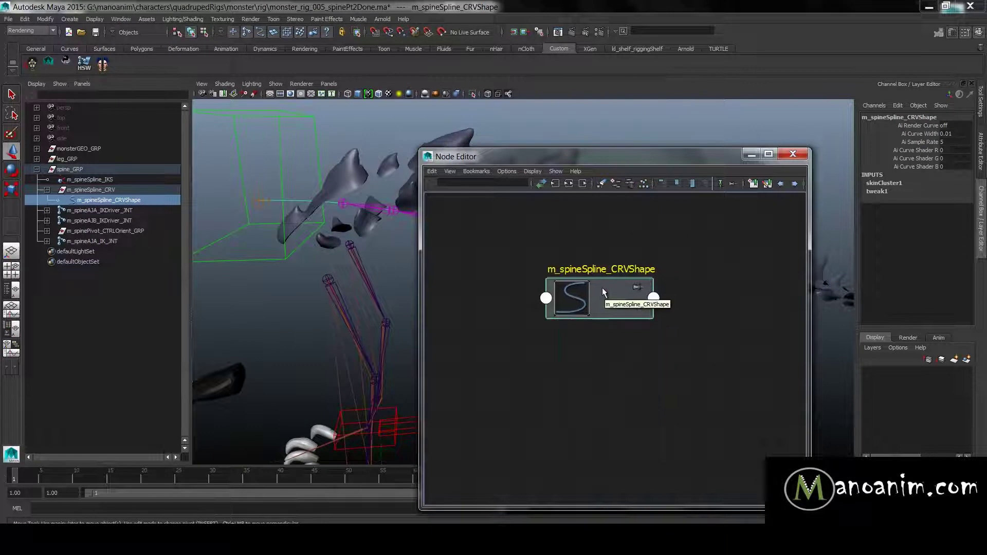
pyautogui.press('2')
pyautogui.press('3')
pyautogui.press('1')
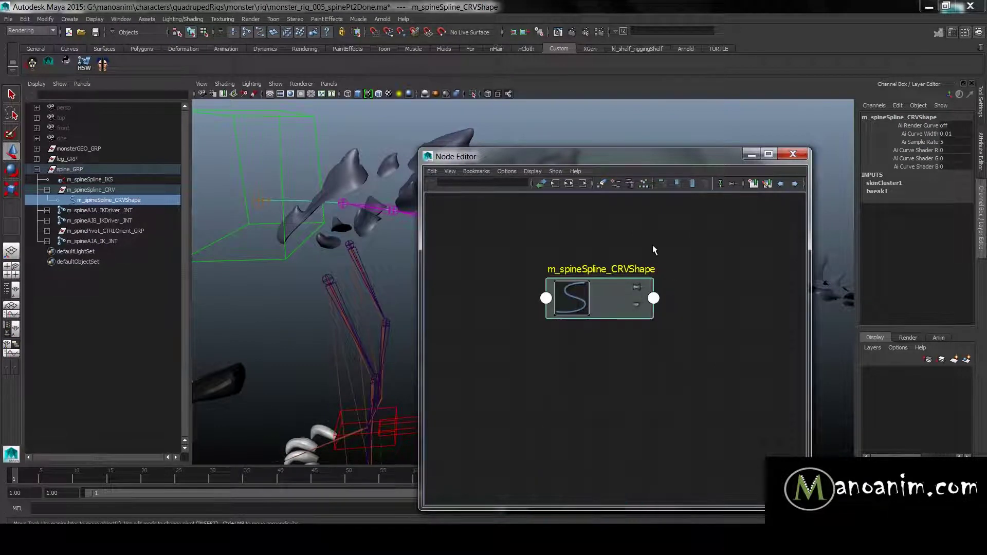
pyautogui.click(654, 257)
pyautogui.click(619, 298)
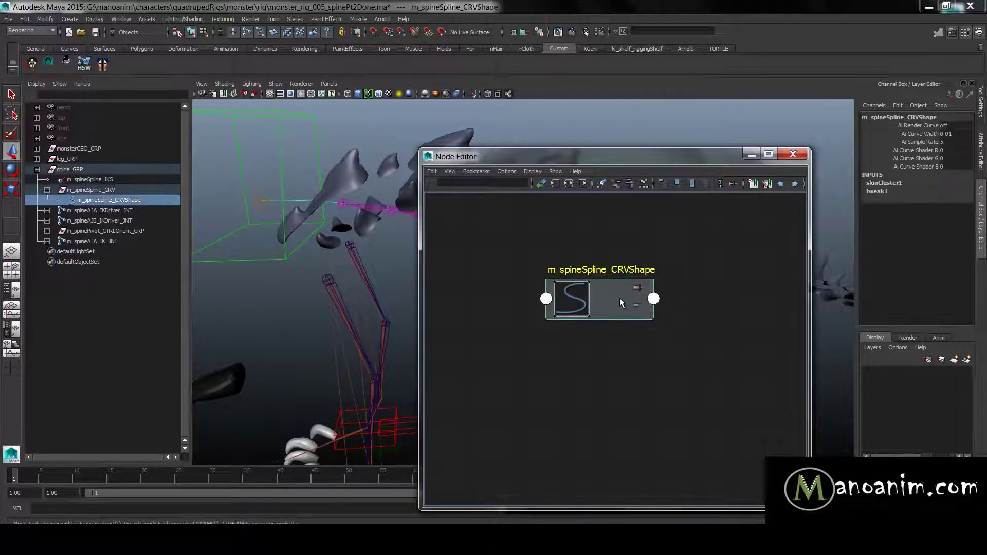
pyautogui.press('3')
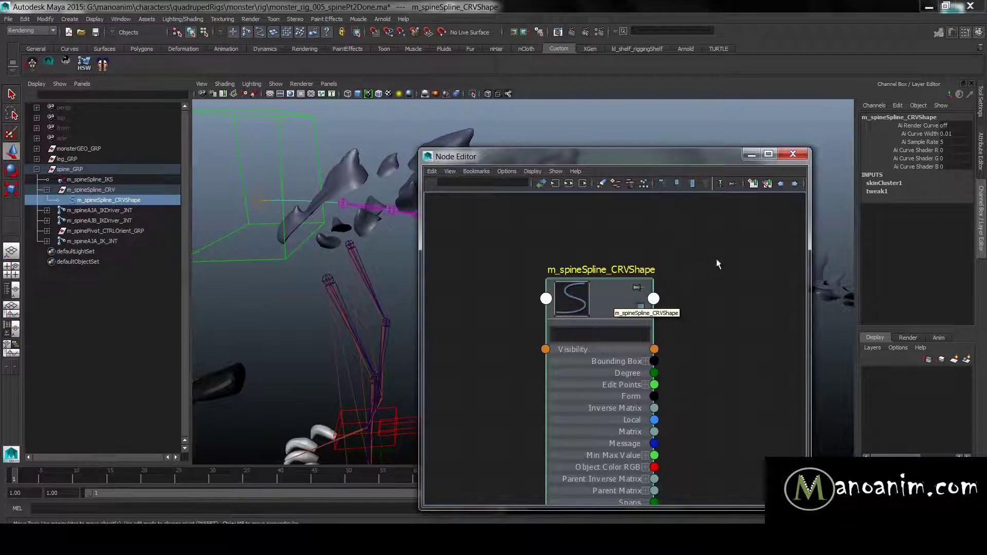
pyautogui.press('1')
pyautogui.click(618, 240)
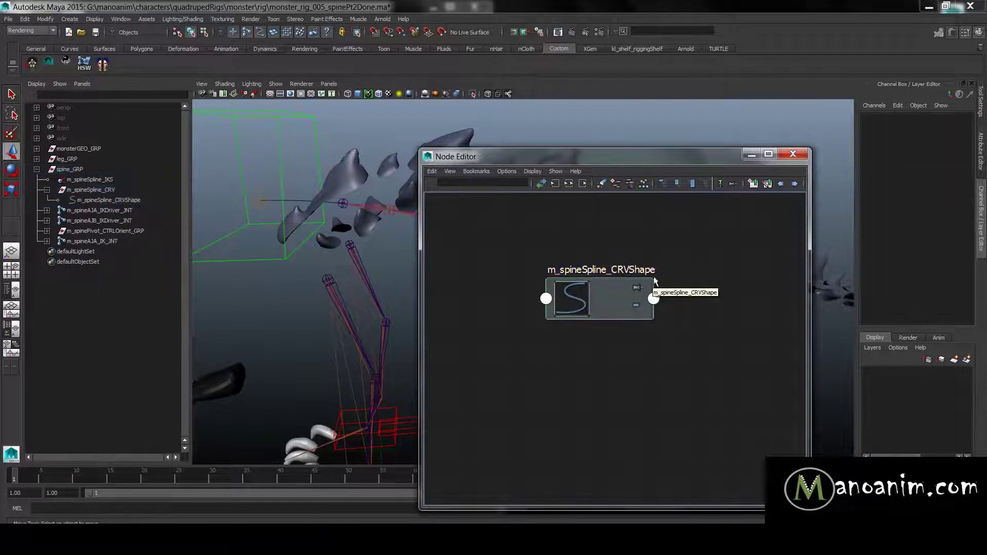
# Step: Create a curveInfo node in the empty graph space beside the m_spineSpline_CRVShape node
pyautogui.click(614, 291)
pyautogui.scroll(-2, 585, 268)
pyautogui.keyDown('alt'); pyautogui.moveTo(658, 280); pyautogui.dragTo(549, 277, button='middle'); pyautogui.keyUp('alt')
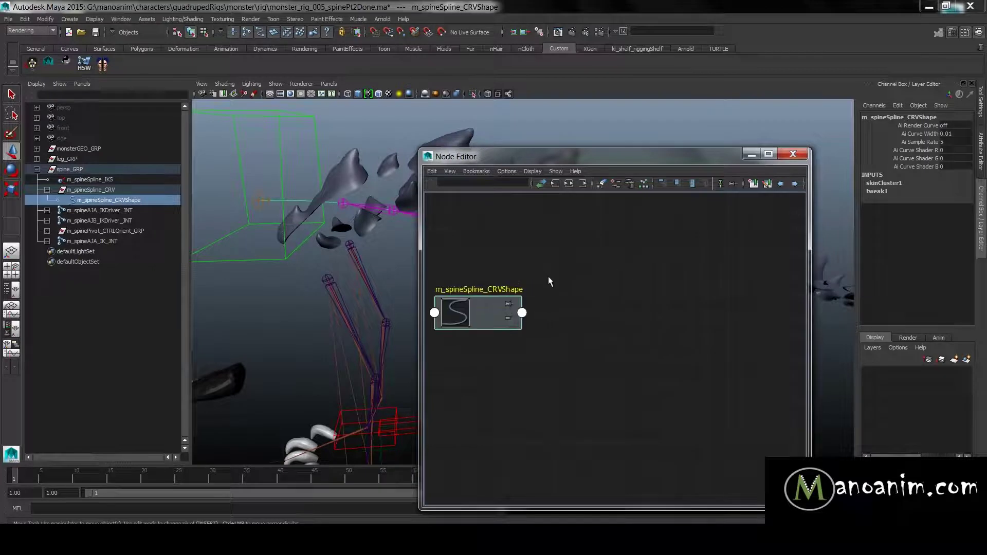
pyautogui.click(599, 298)
pyautogui.press('Tab')
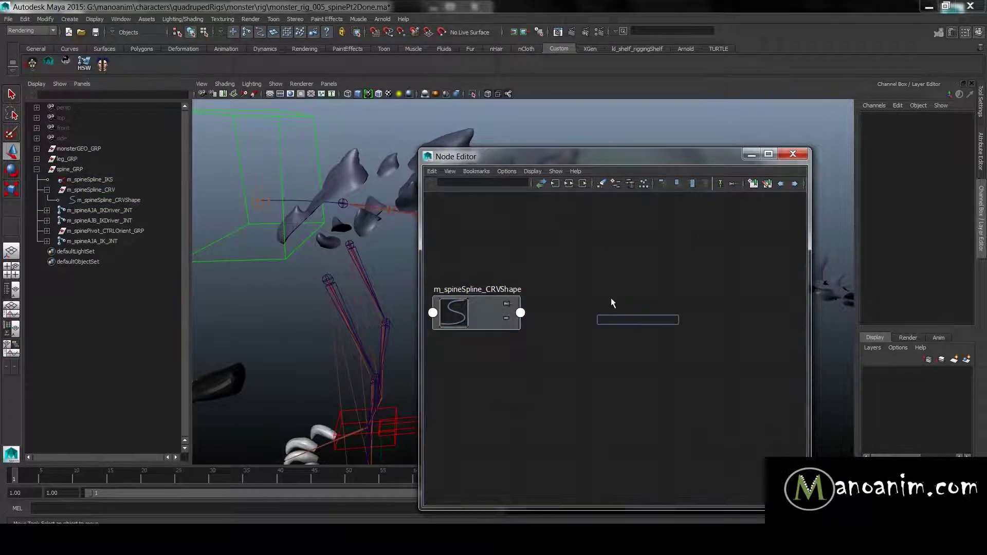
pyautogui.click(637, 284)
pyautogui.press('Tab')
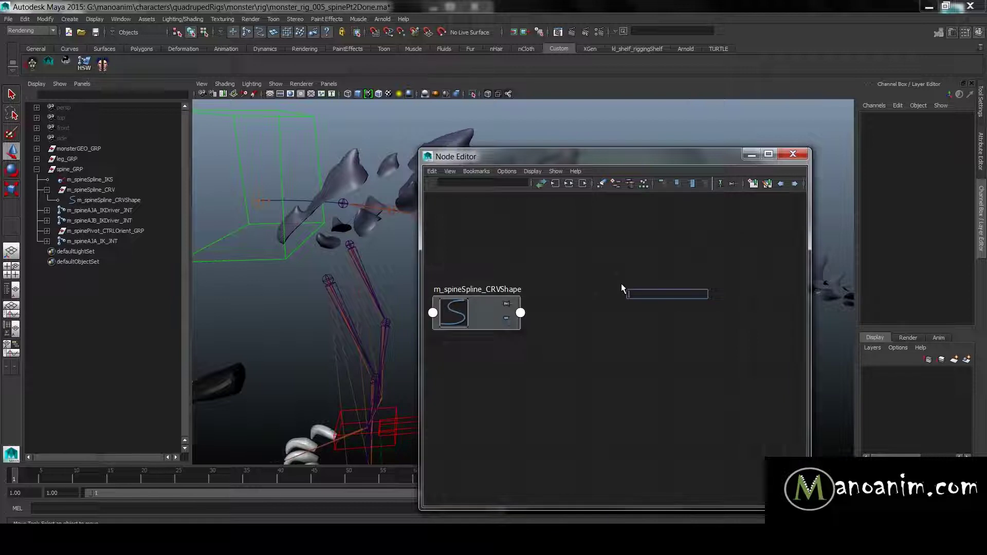
pyautogui.write('curveInfo')
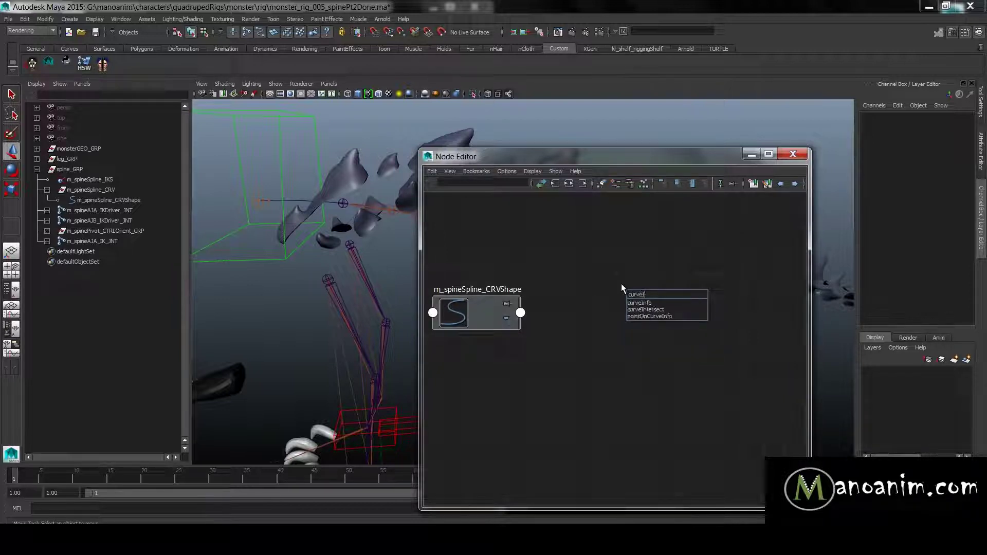
pyautogui.click(653, 302)
pyautogui.press('Return')
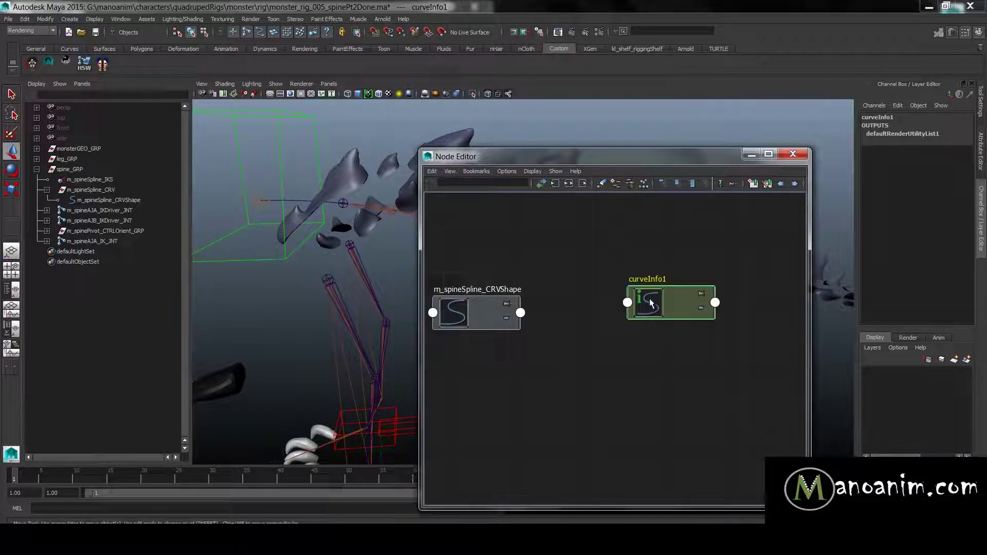
# Step: Connect the worldSpace output of m_spineSpline_CRVShape to curveInfo1's inputCurve in the Connection Editor, showing non-keyable attributes for both nodes
pyautogui.click(586, 295)
pyautogui.moveTo(643, 295); pyautogui.dragTo(644, 297, button='middle')
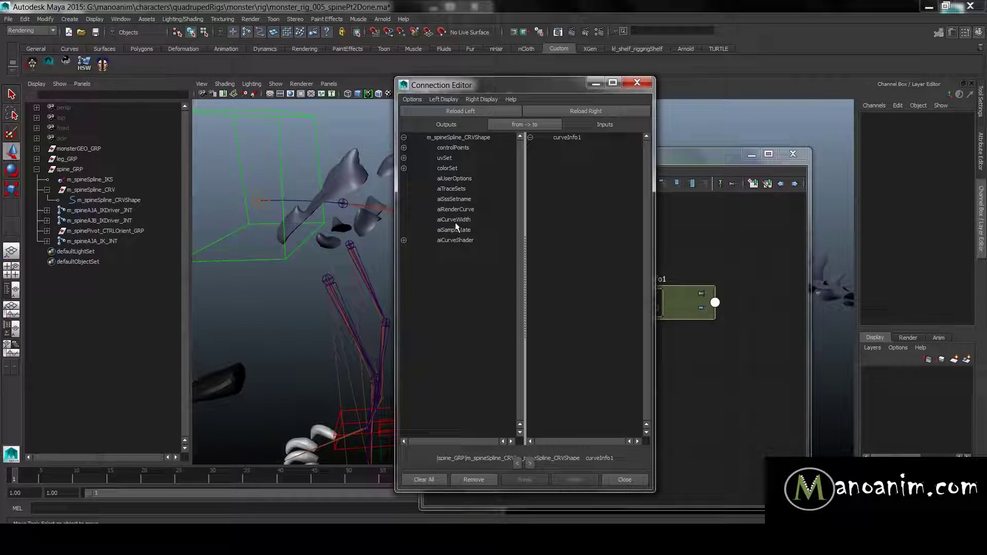
pyautogui.click(442, 99)
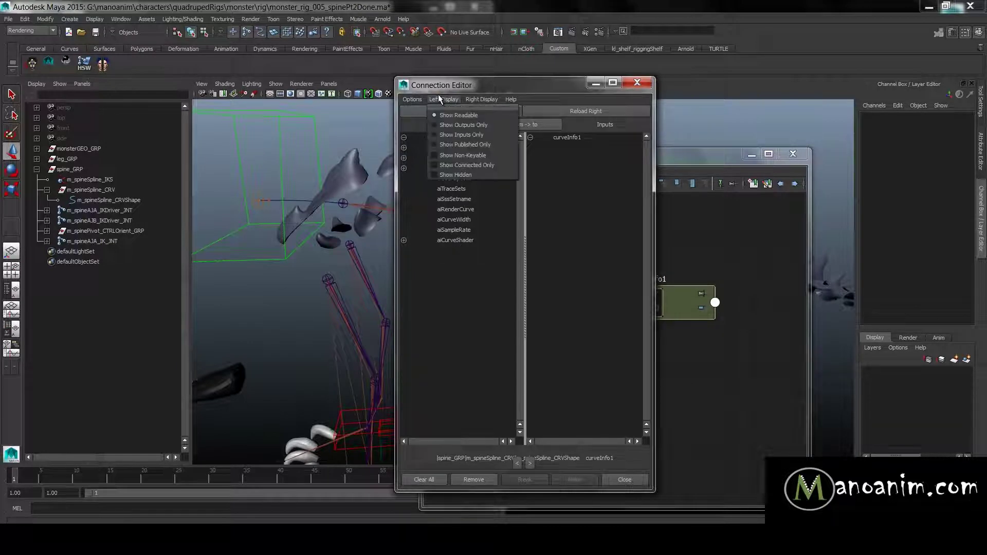
pyautogui.click(449, 155)
pyautogui.scroll(-10, 446, 283)
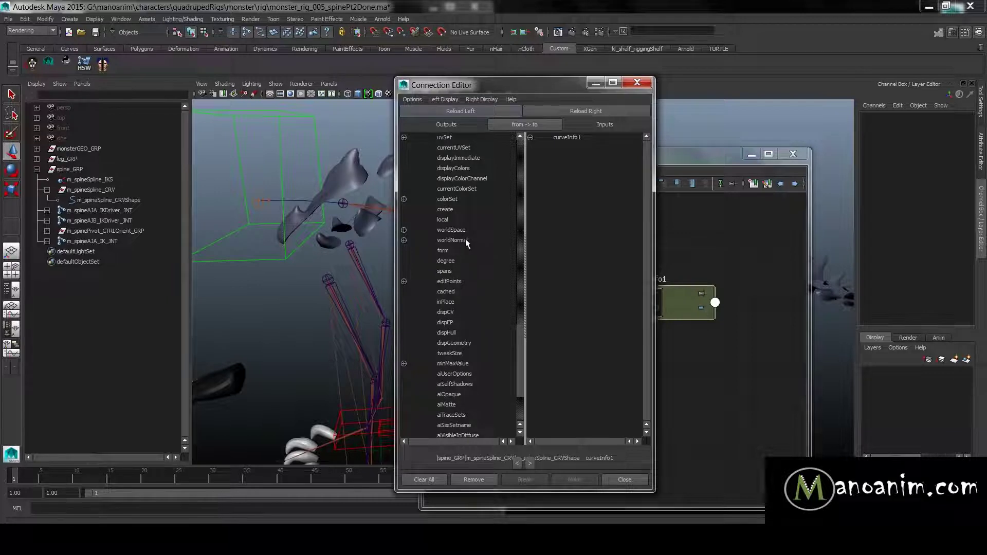
pyautogui.click(455, 230)
pyautogui.click(475, 96)
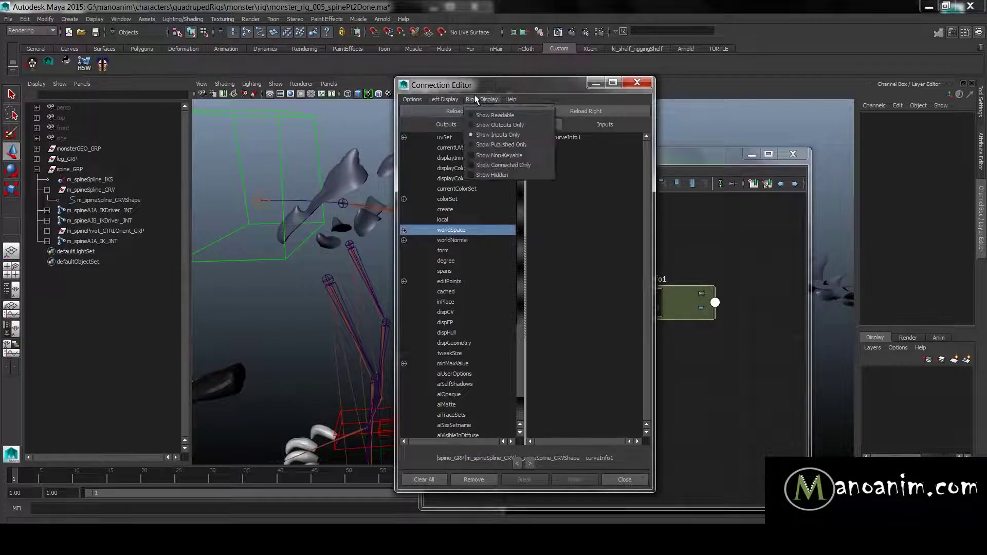
pyautogui.click(516, 155)
pyautogui.click(591, 168)
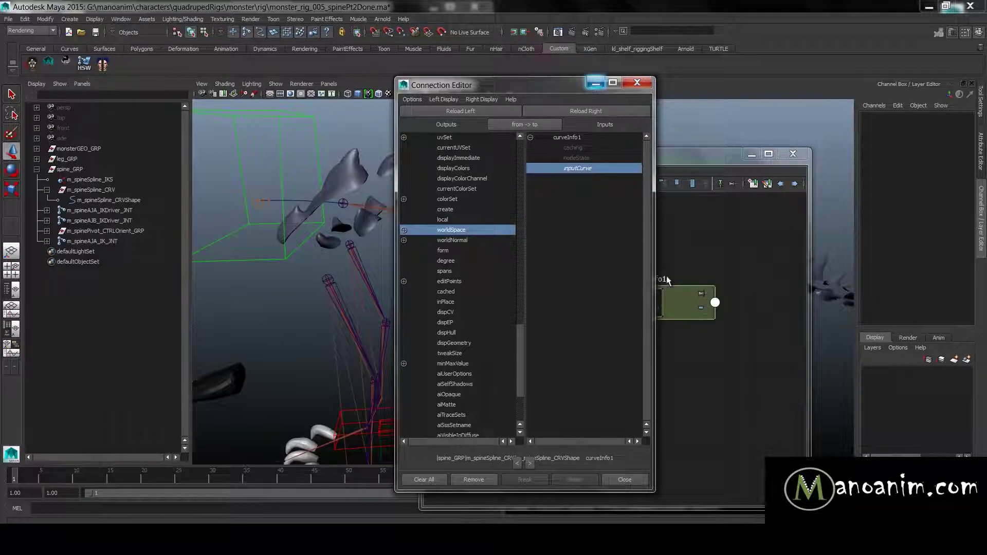
# Step: Examine the curveInfo1 node's arc length in the Attribute Editor and shift the node slightly toward the curve shape node
pyautogui.click(671, 299)
pyautogui.hotkey('ctrl', 'a')
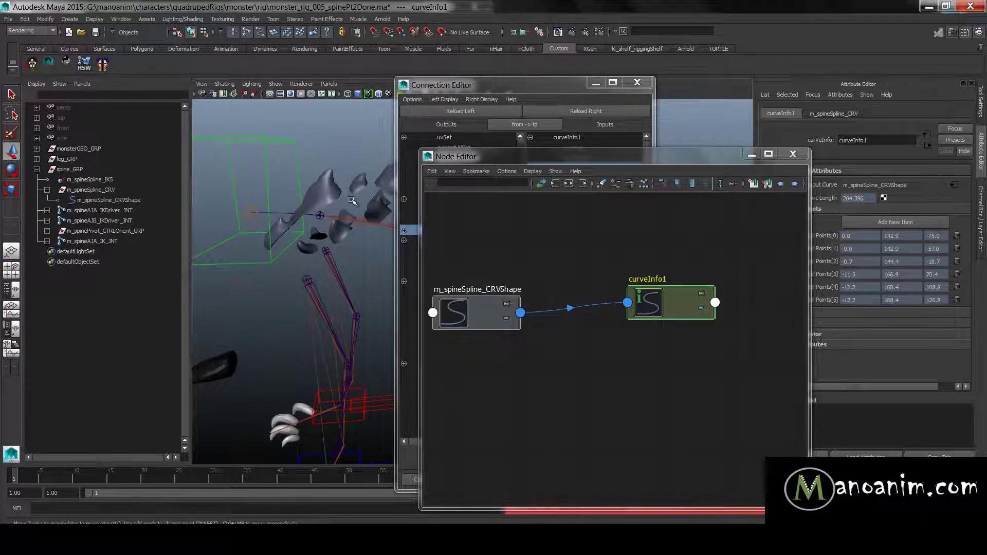
pyautogui.keyDown('alt'); pyautogui.moveTo(351, 201); pyautogui.dragTo(274, 194, button='right'); pyautogui.keyUp('alt')
pyautogui.keyDown('alt'); pyautogui.moveTo(286, 177); pyautogui.dragTo(286, 172, button='middle'); pyautogui.keyUp('alt')
pyautogui.keyDown('alt'); pyautogui.moveTo(287, 172); pyautogui.dragTo(327, 198, button='right'); pyautogui.keyUp('alt')
pyautogui.moveTo(671, 294)
pyautogui.mouseDown()
pyautogui.moveTo(661, 305)
pyautogui.moveTo(679, 283)
pyautogui.moveTo(657, 299)
pyautogui.mouseUp()
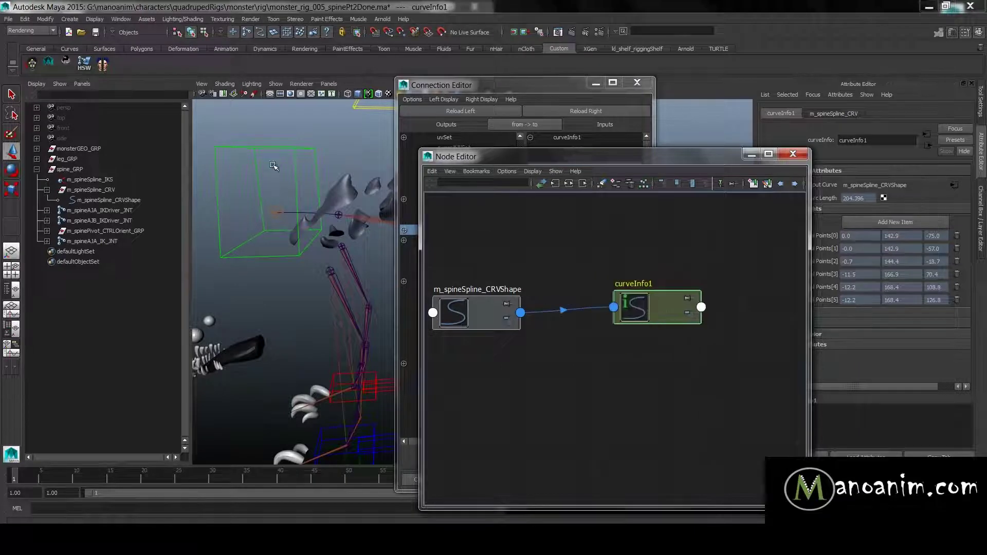
# Step: Select the front spine control and set its Translate X, Y, Z and Rotate X to 0
pyautogui.moveTo(273, 165); pyautogui.dragTo(283, 133)
pyautogui.keyDown('alt'); pyautogui.moveTo(295, 175); pyautogui.dragTo(331, 233); pyautogui.keyUp('alt')
pyautogui.hotkey('ctrl', 'a')
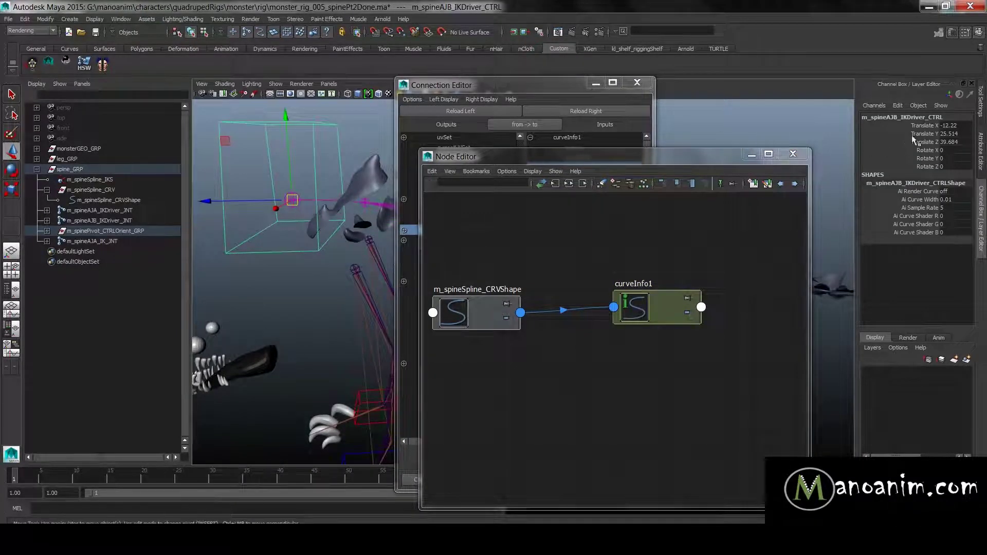
pyautogui.moveTo(956, 125); pyautogui.dragTo(963, 155)
pyautogui.press('Return')
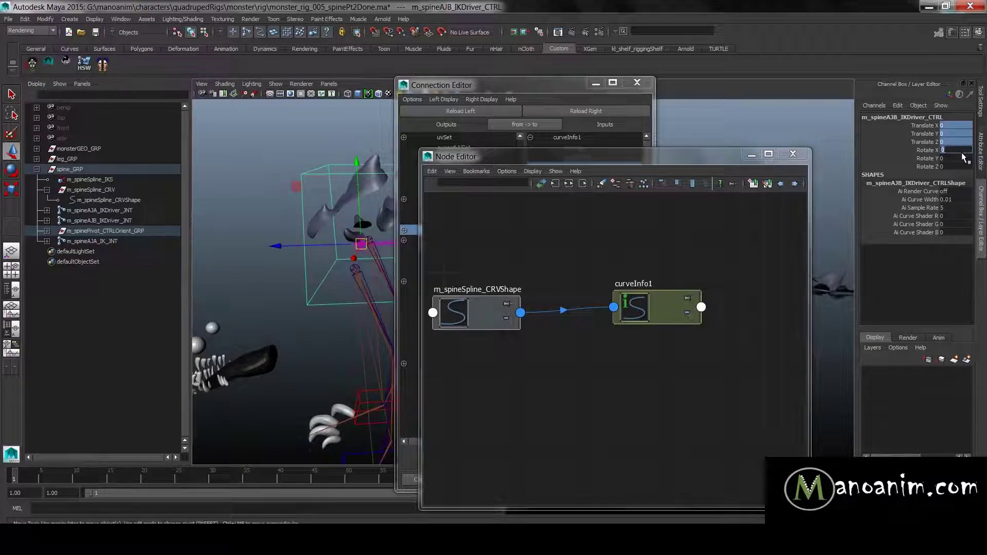
pyautogui.moveTo(360, 149)
pyautogui.keyDown('alt'); pyautogui.mouseDown()
pyautogui.moveTo(351, 153)
pyautogui.moveTo(358, 140)
pyautogui.mouseUp(); pyautogui.keyUp('alt')
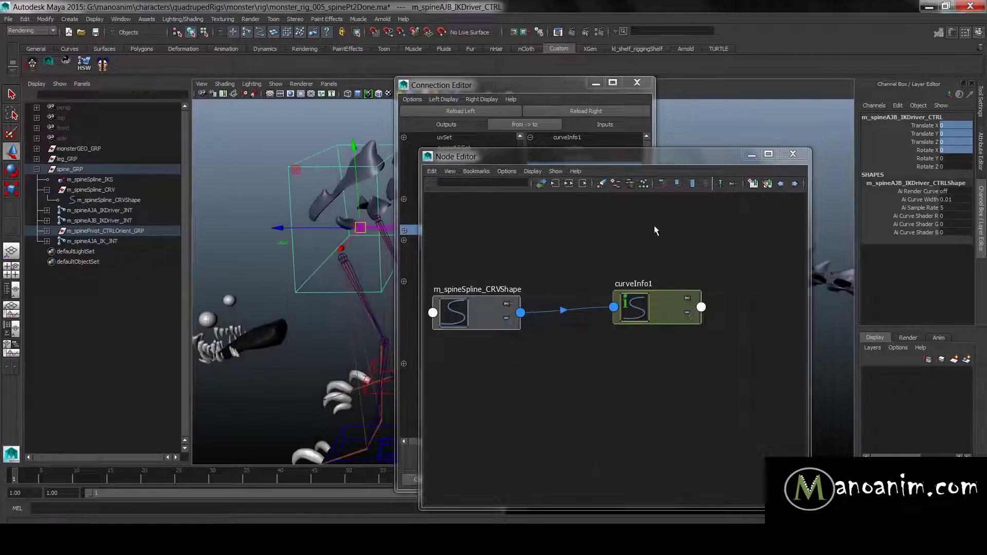
# Step: Close the Connection Editor and arrange the m_spineSpline_CRVShape and curveInfo1 nodes closer together in the graph
pyautogui.moveTo(514, 88); pyautogui.dragTo(434, 286)
pyautogui.moveTo(651, 161); pyautogui.dragTo(671, 247)
pyautogui.click(636, 142)
pyautogui.moveTo(582, 248); pyautogui.dragTo(622, 167)
pyautogui.moveTo(393, 286); pyautogui.dragTo(273, 186)
pyautogui.click(350, 186)
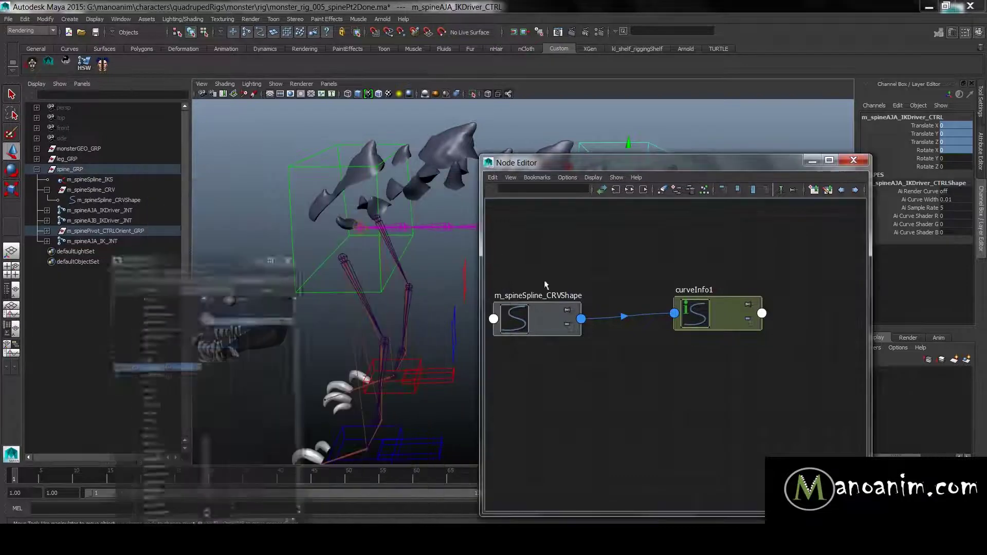
pyautogui.moveTo(559, 317); pyautogui.dragTo(590, 317)
pyautogui.moveTo(703, 308)
pyautogui.mouseDown()
pyautogui.moveTo(695, 313)
pyautogui.moveTo(702, 307)
pyautogui.mouseUp()
pyautogui.moveTo(654, 161); pyautogui.dragTo(579, 129)
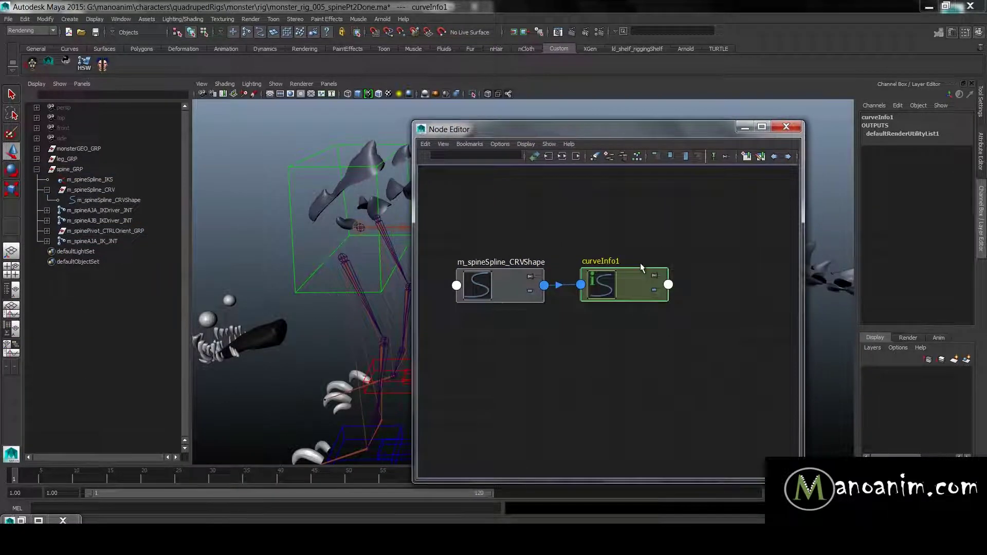
# Step: Create a multiplyDivide node and place it beside curveInfo1 in the node graph
pyautogui.click(689, 220)
pyautogui.press('Tab')
pyautogui.write('multiply')
pyautogui.press('Down')
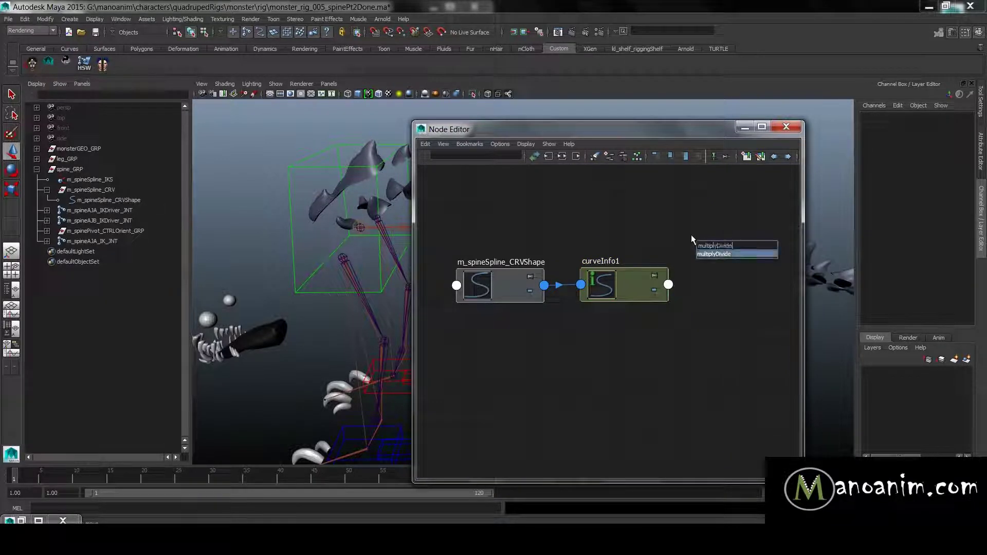
pyautogui.press('Return')
pyautogui.keyDown('alt'); pyautogui.moveTo(699, 284); pyautogui.dragTo(614, 312, button='middle'); pyautogui.keyUp('alt')
pyautogui.scroll(2, 614, 312)
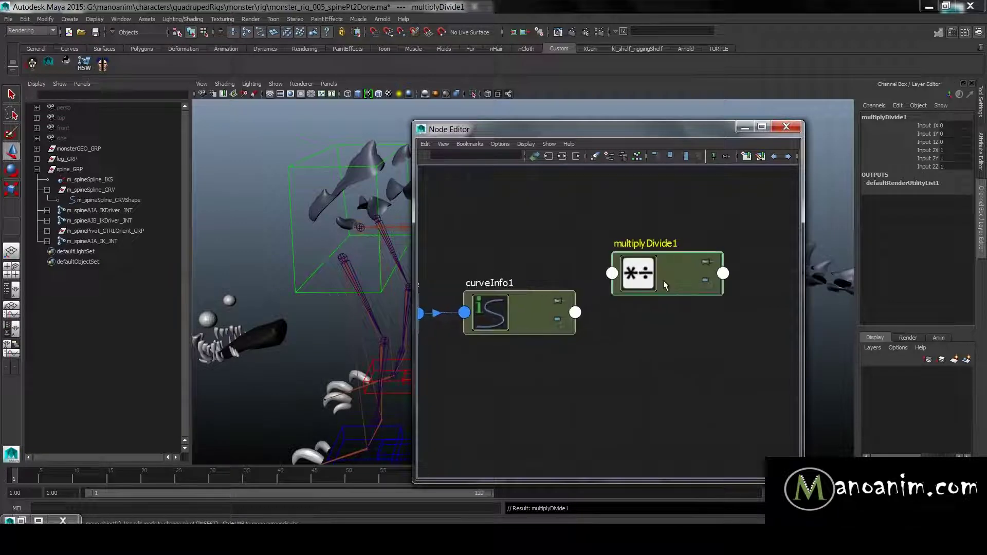
pyautogui.moveTo(663, 283); pyautogui.dragTo(677, 318)
# Step: Inspect the multiplyDivide1 node's attributes and its available Operation choices in the Attribute Editor
pyautogui.click(681, 247)
pyautogui.hotkey('ctrl', 'a')
pyautogui.hotkey('ctrl', 'a')
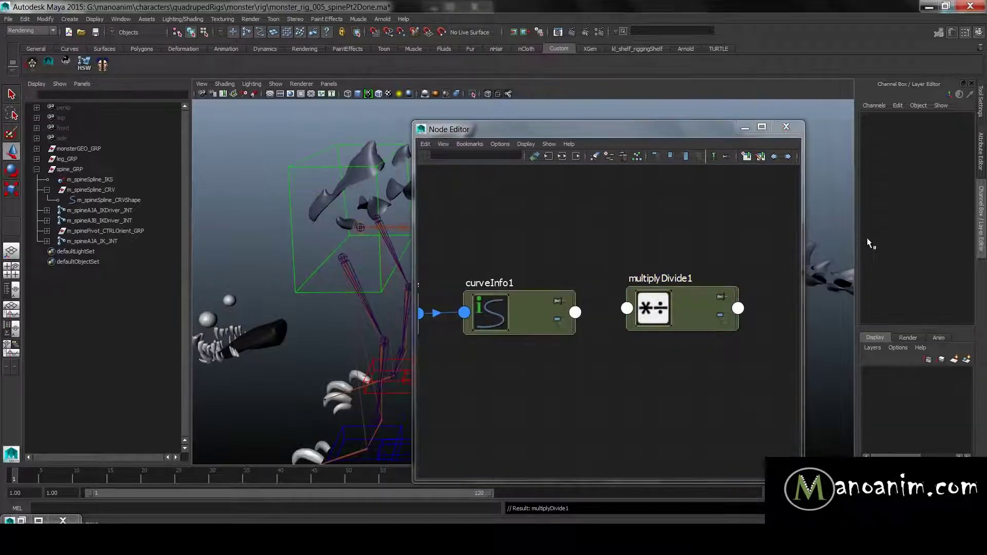
pyautogui.click(980, 119)
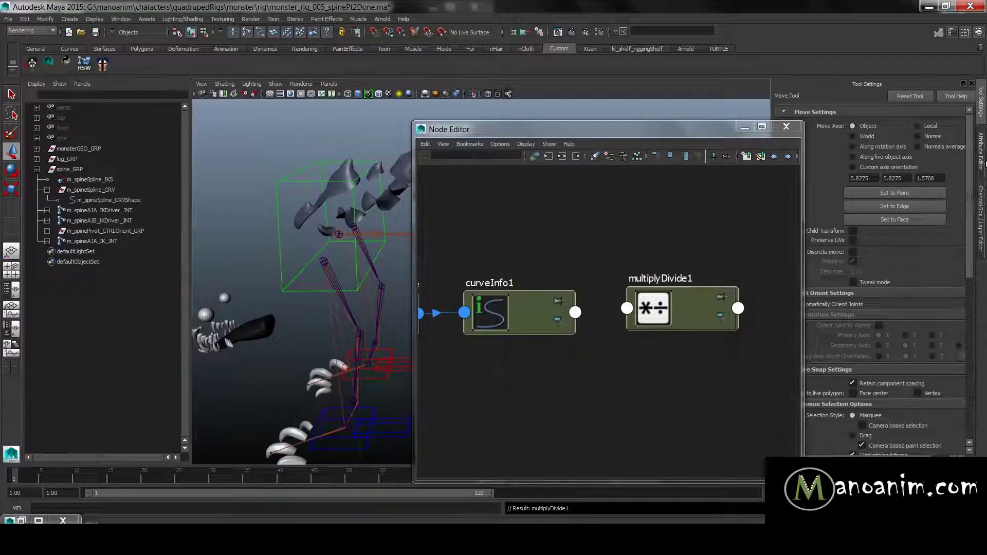
pyautogui.click(979, 216)
pyautogui.click(704, 315)
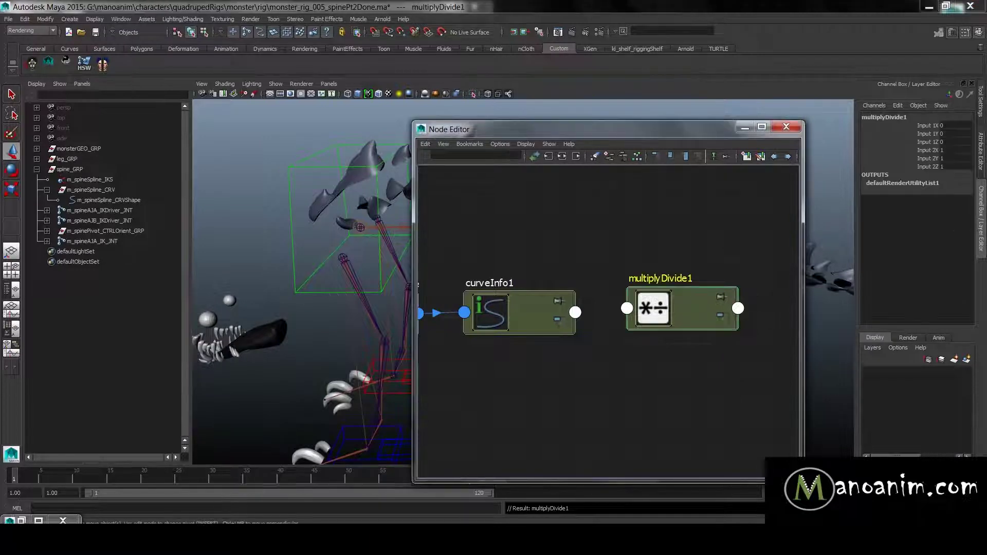
pyautogui.click(981, 152)
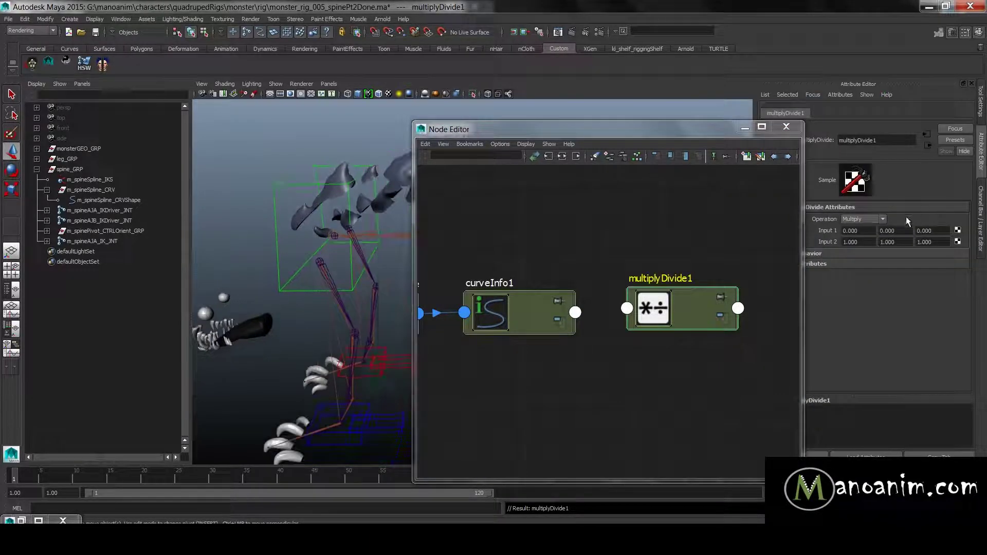
pyautogui.click(871, 219)
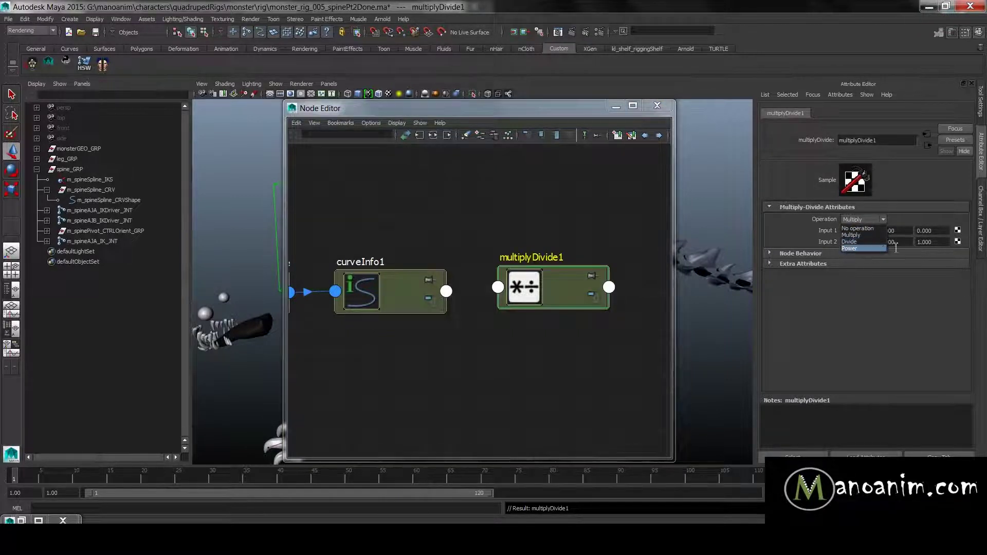
pyautogui.click(607, 231)
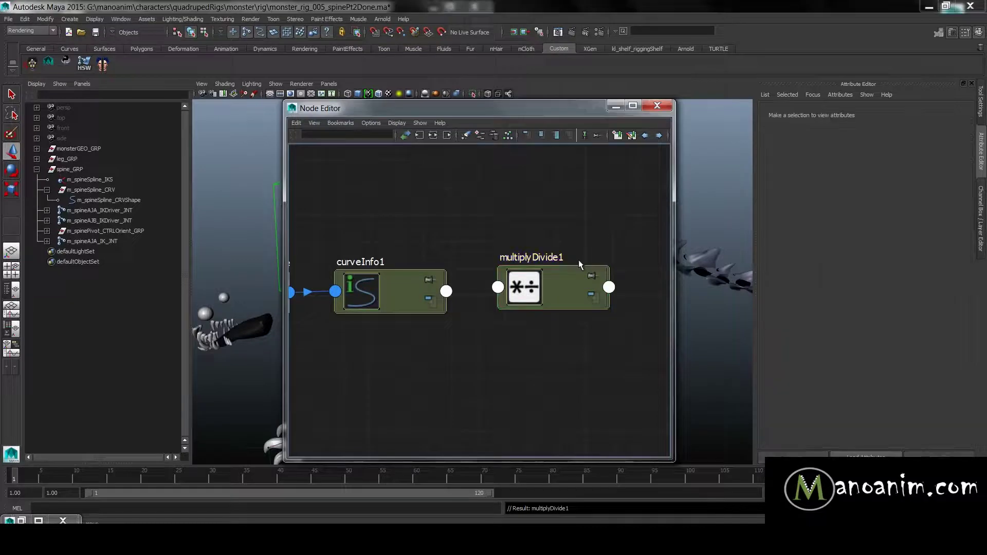
# Step: Adjust the multiplyDivide1 node's position so it lines up with curveInfo1 in the graph
pyautogui.moveTo(541, 291); pyautogui.dragTo(548, 301)
pyautogui.click(513, 243)
pyautogui.scroll(-2, 525, 290)
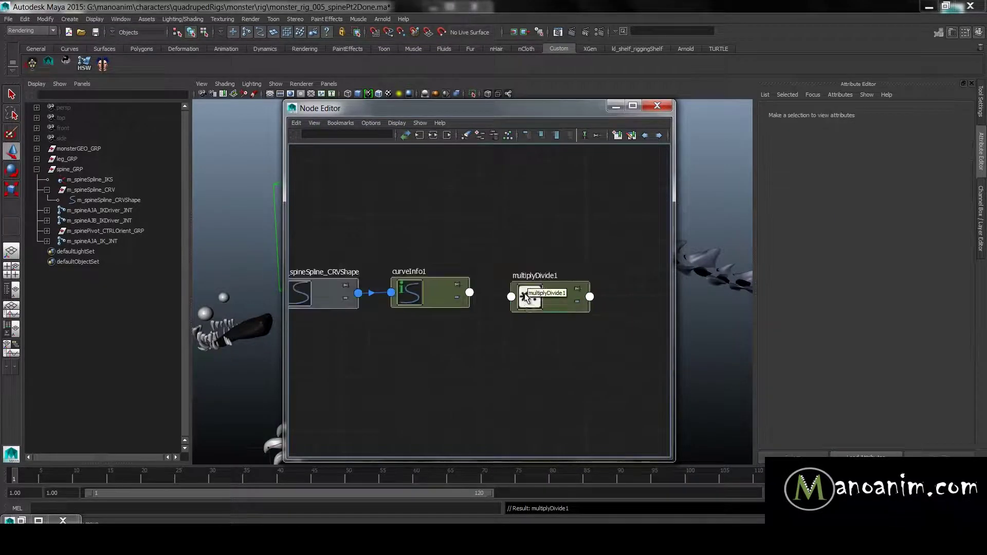
pyautogui.scroll(2, 525, 271)
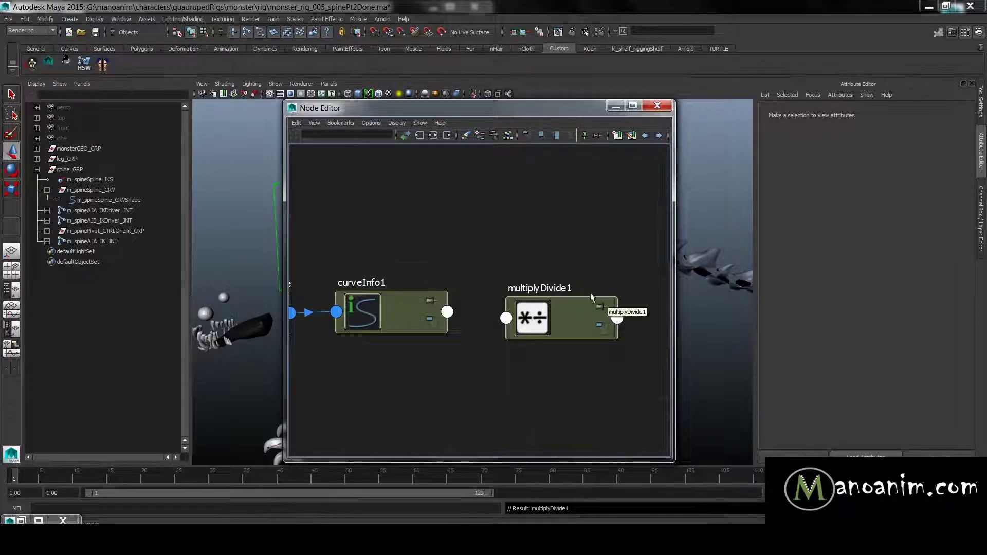
pyautogui.moveTo(559, 328); pyautogui.dragTo(559, 320)
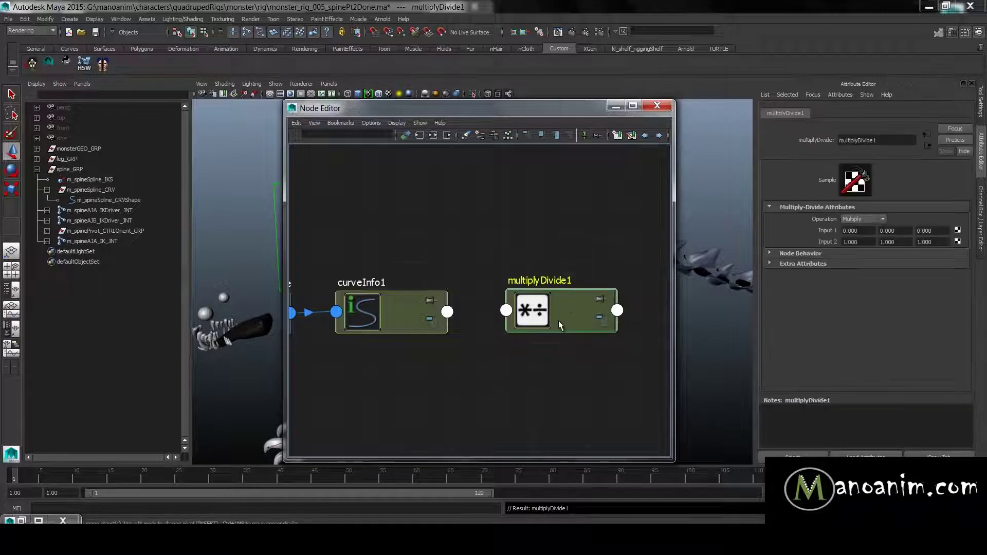
pyautogui.click(490, 221)
pyautogui.keyDown('alt'); pyautogui.moveTo(500, 279); pyautogui.dragTo(568, 292, button='right'); pyautogui.keyUp('alt')
pyautogui.scroll(-3, 569, 292)
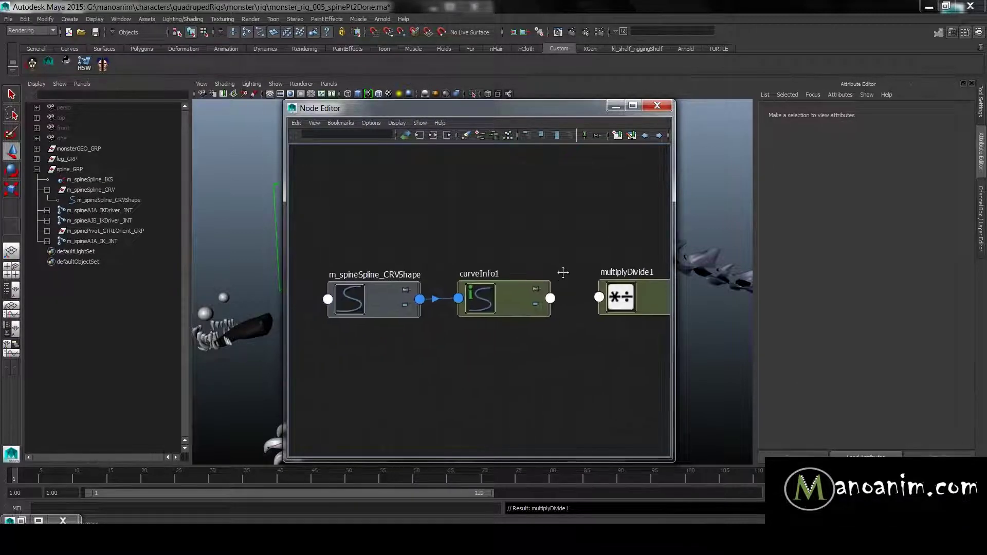
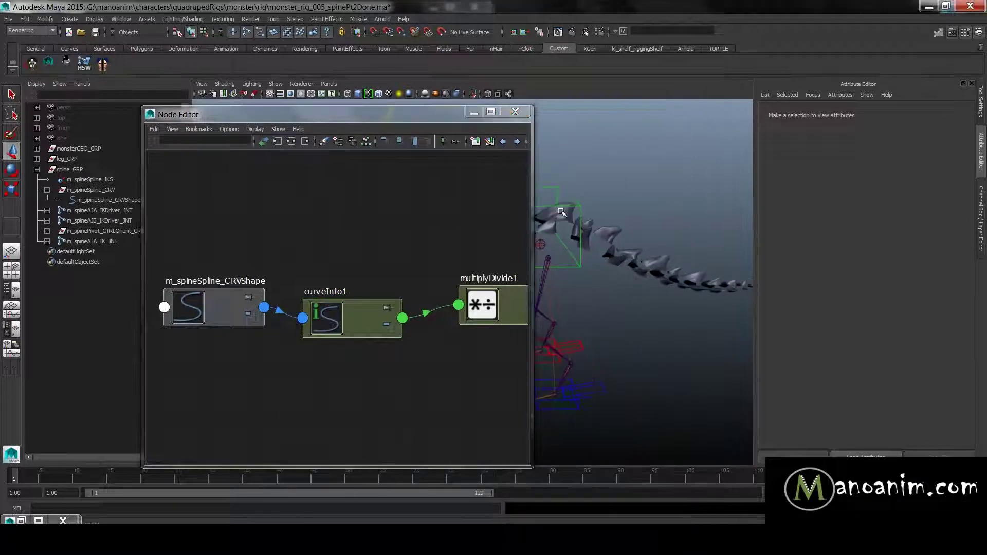
# Step: Select the spine joints from m_spineAJA_IK_JNT through m_spineAJF_IK_JNT and add them to the node graph
pyautogui.moveTo(410, 117); pyautogui.dragTo(309, 111)
pyautogui.keyDown('alt'); pyautogui.moveTo(519, 231); pyautogui.dragTo(571, 240, button='right'); pyautogui.keyUp('alt')
pyautogui.scroll(2, 571, 240)
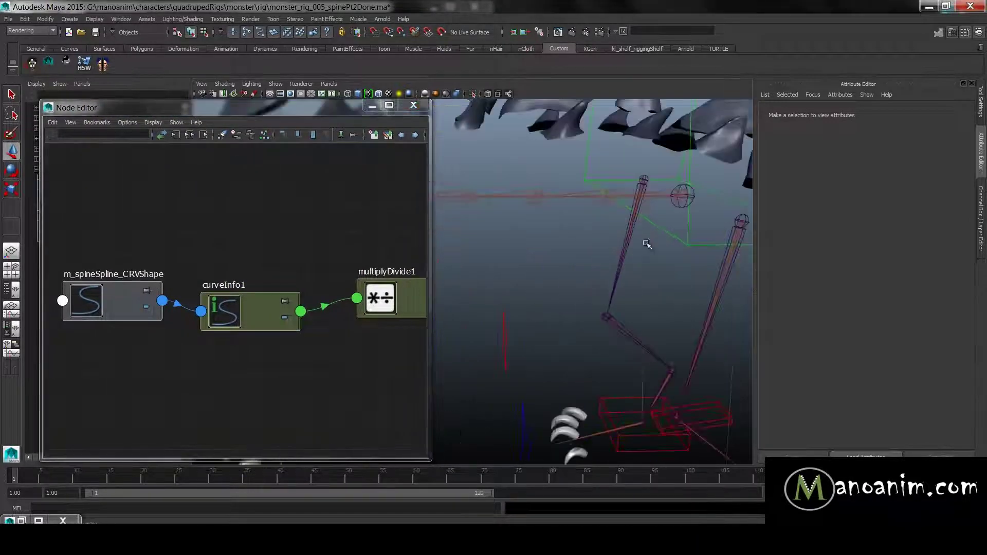
pyautogui.click(641, 196)
pyautogui.moveTo(324, 117); pyautogui.dragTo(385, 289)
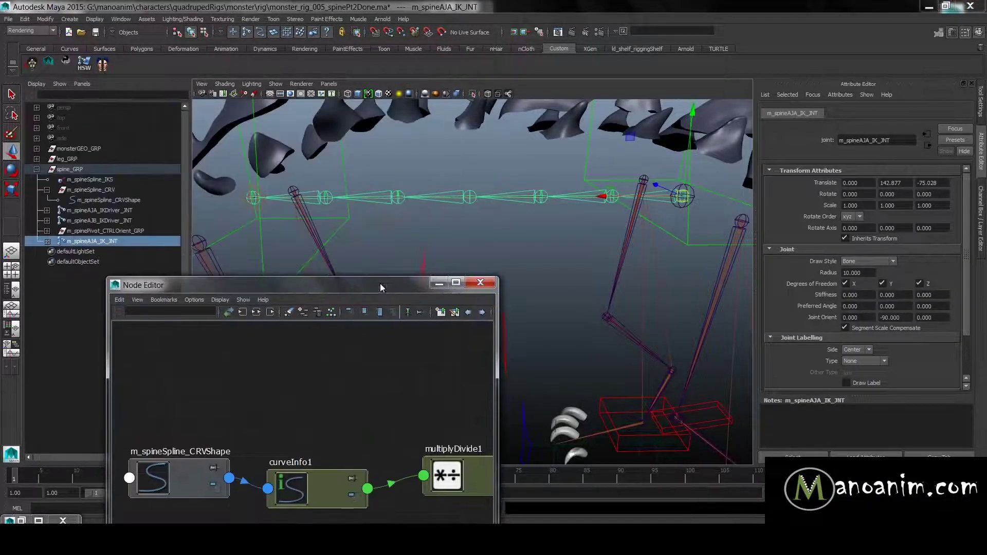
pyautogui.keyDown('shift'); pyautogui.click(47, 241); pyautogui.keyUp('shift')
pyautogui.moveTo(160, 283); pyautogui.dragTo(356, 268)
pyautogui.keyDown('shift'); pyautogui.click(159, 294); pyautogui.keyUp('shift')
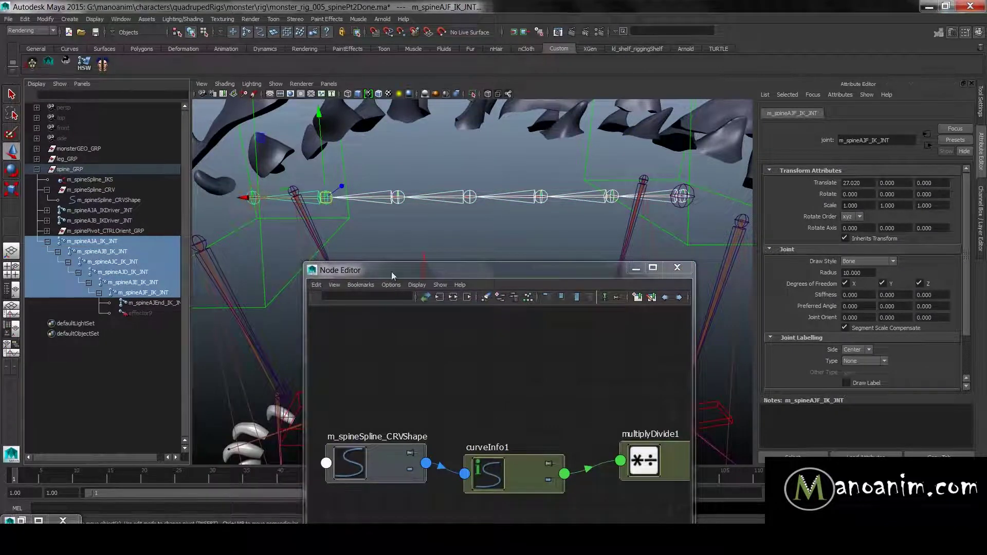
pyautogui.moveTo(452, 270); pyautogui.dragTo(360, 148)
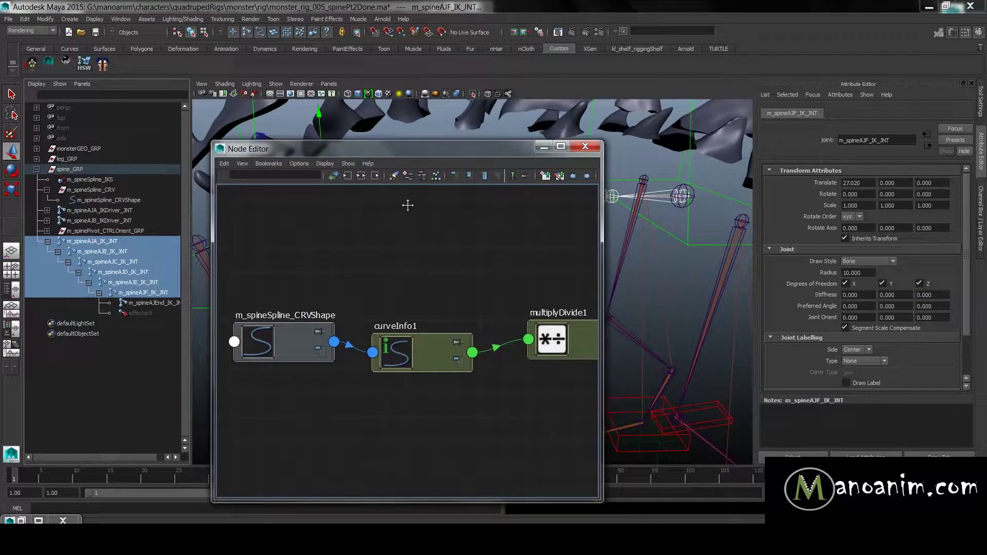
pyautogui.click(408, 176)
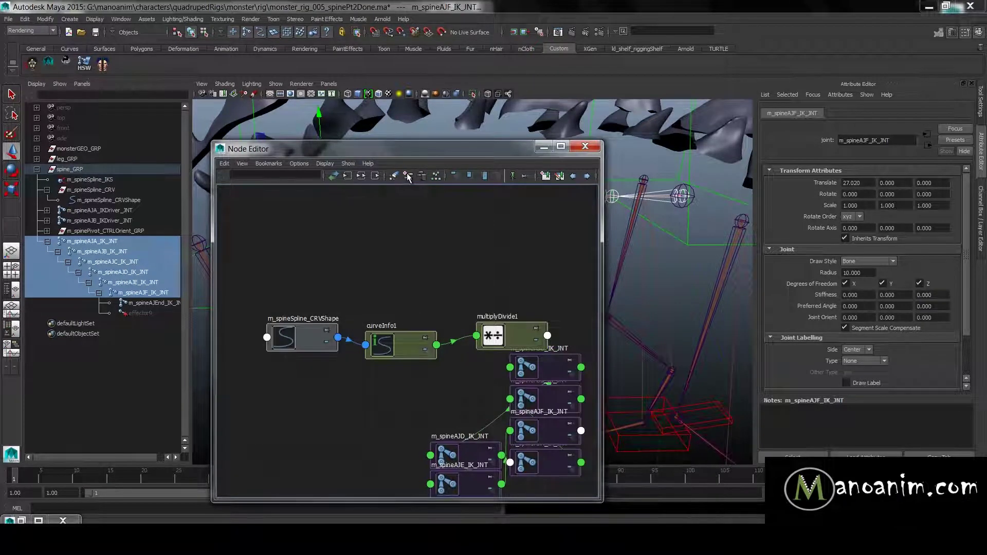
pyautogui.keyDown('alt'); pyautogui.moveTo(470, 256); pyautogui.dragTo(360, 217, button='middle'); pyautogui.keyUp('alt')
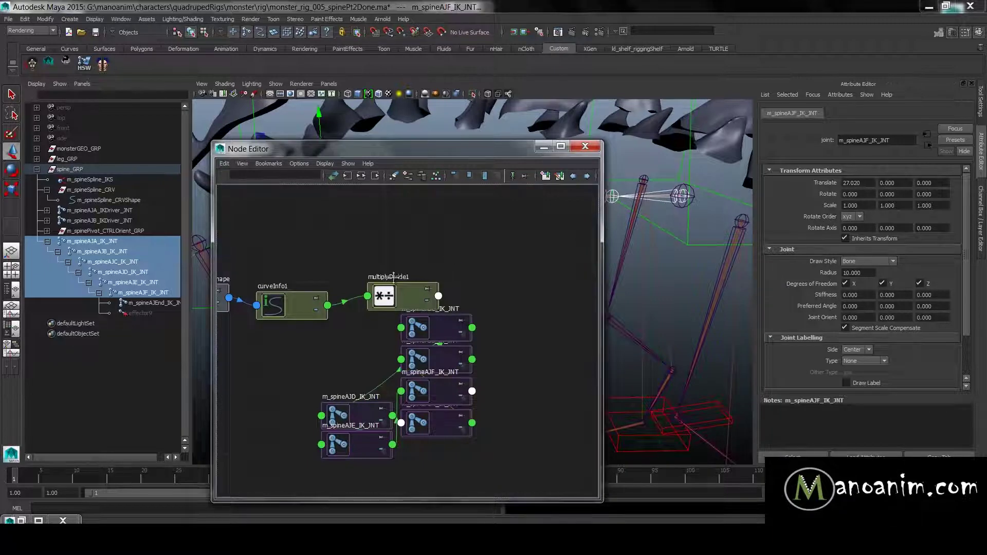
# Step: Rename the curveInfo1 node as m_spine_INFO
pyautogui.doubleClick(273, 286)
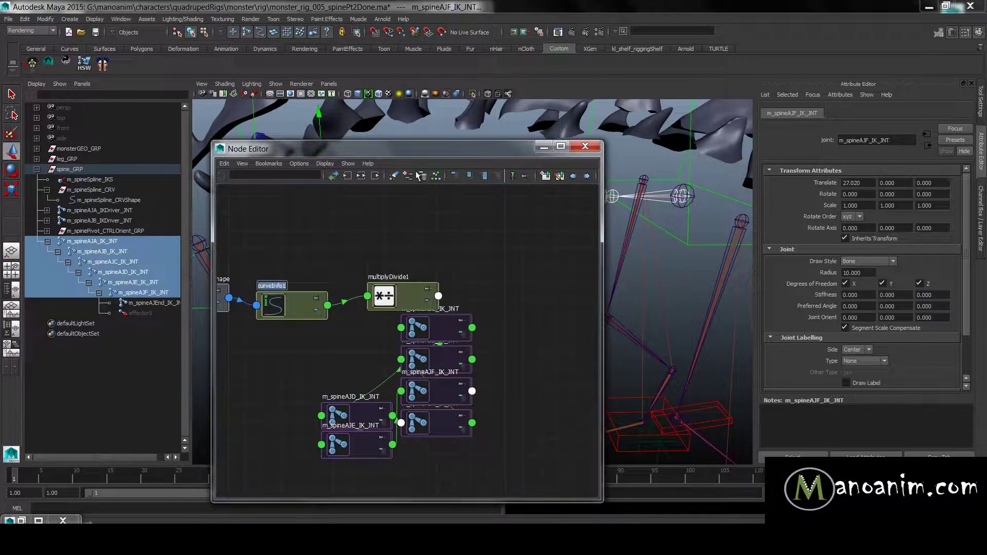
pyautogui.write('spine_')
pyautogui.press('BackSpace')
pyautogui.press('BackSpace')
pyautogui.press('BackSpace')
pyautogui.press('BackSpace')
pyautogui.press('BackSpace')
pyautogui.press('BackSpace')
pyautogui.write('m_spineI')
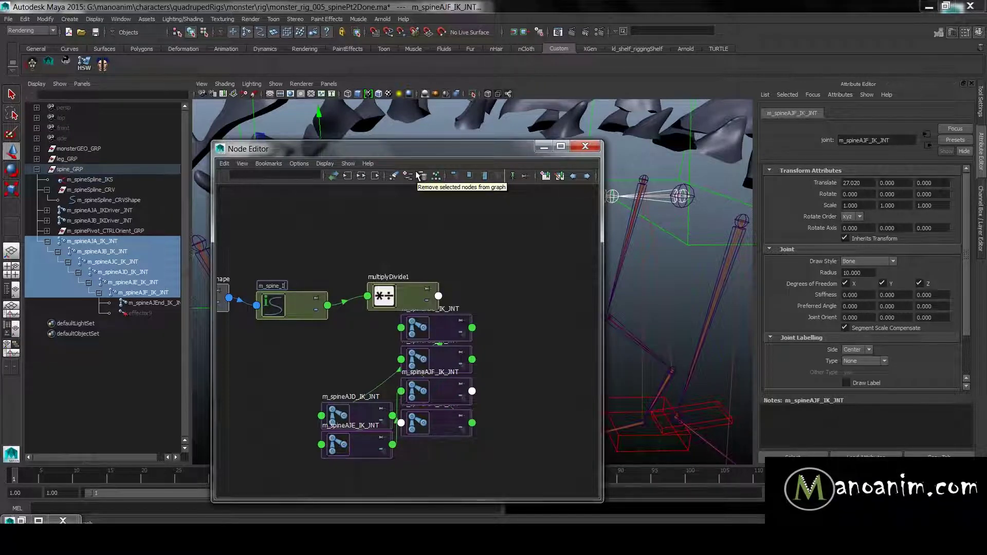
pyautogui.hotkey('ctrl', 'a')
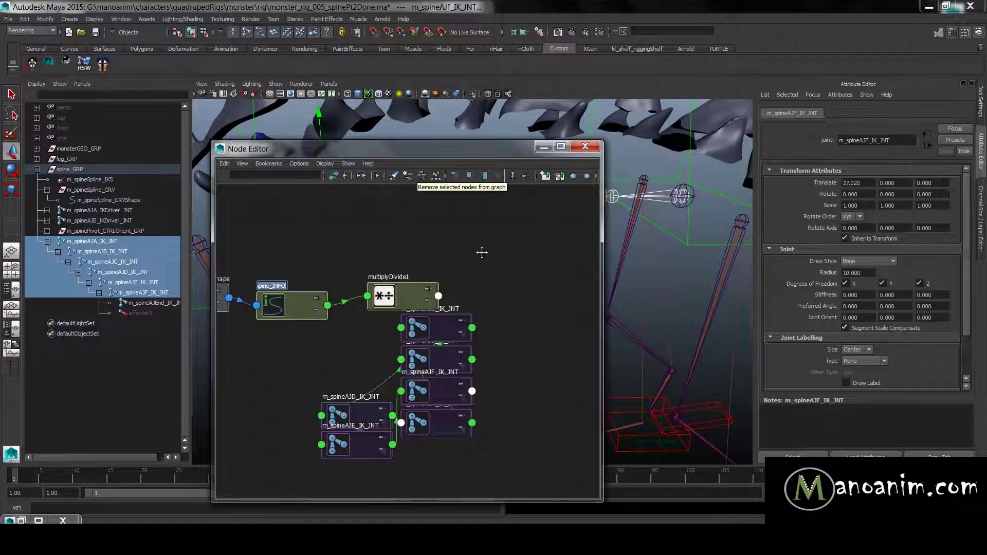
# Step: Rename the multiplyDivide1 node as m_spine_MULT
pyautogui.doubleClick(399, 278)
pyautogui.write('m_spine_INFO')
pyautogui.press('BackSpace')
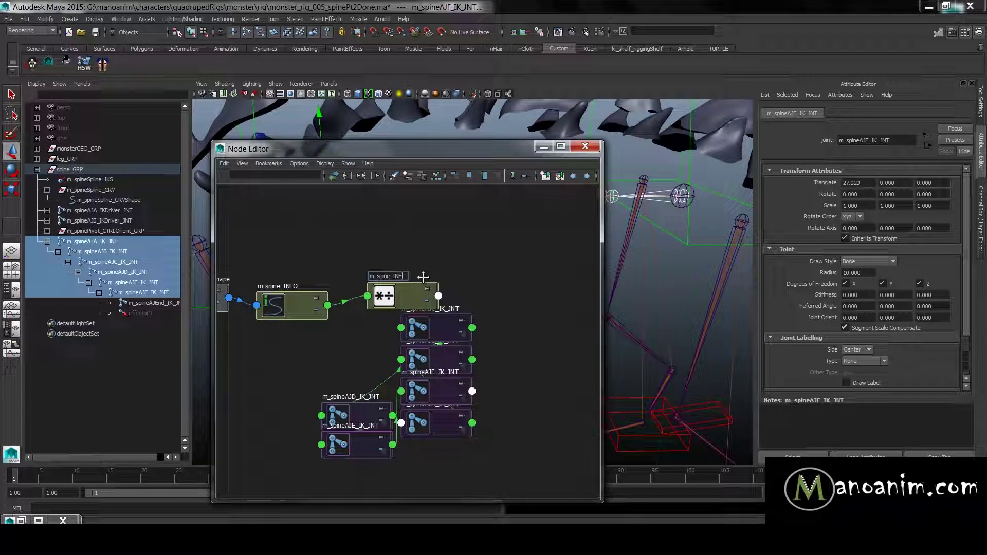
pyautogui.press('BackSpace')
pyautogui.press('Return')
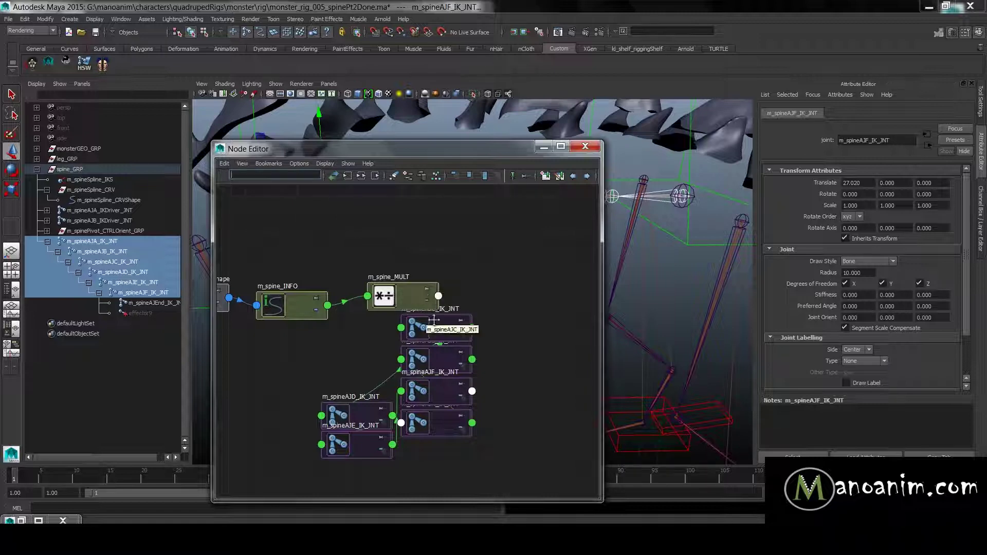
# Step: Move m_spine_MULT clear of the joint nodes and load it as outputs, with the six spine IK joints as inputs, in the Connection Editor
pyautogui.moveTo(423, 291); pyautogui.dragTo(436, 239)
pyautogui.scroll(-2, 435, 231)
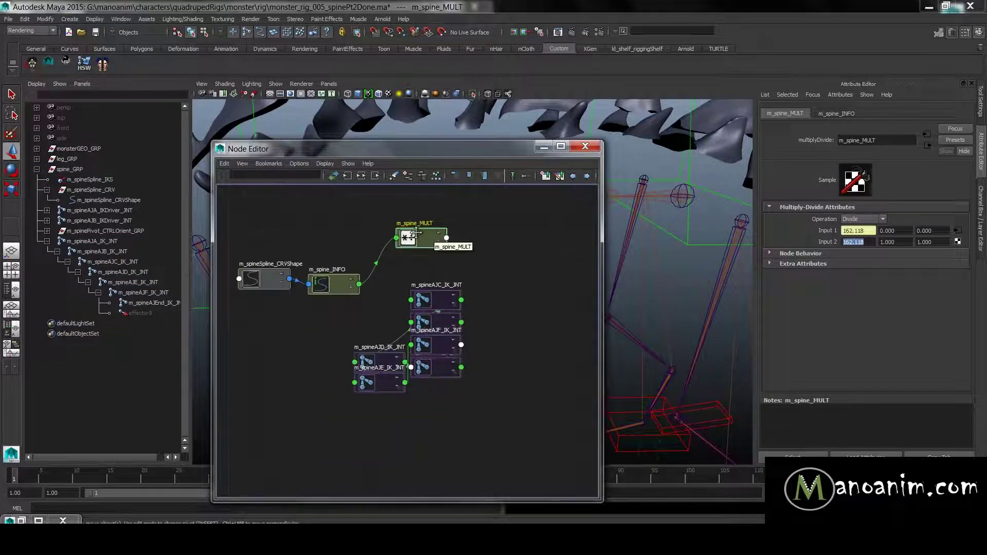
pyautogui.moveTo(435, 287); pyautogui.dragTo(436, 289, button='middle')
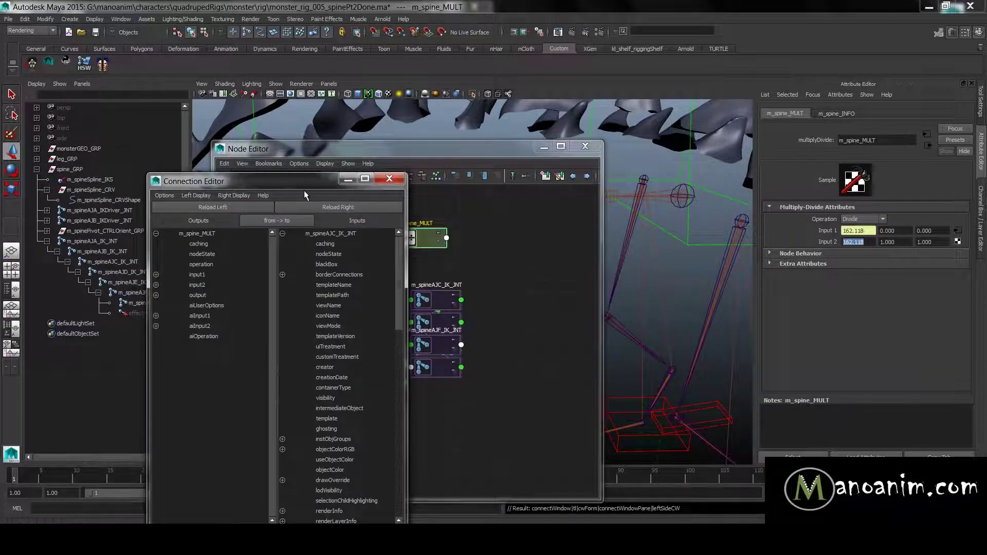
pyautogui.click(484, 273)
pyautogui.moveTo(485, 273); pyautogui.dragTo(387, 430)
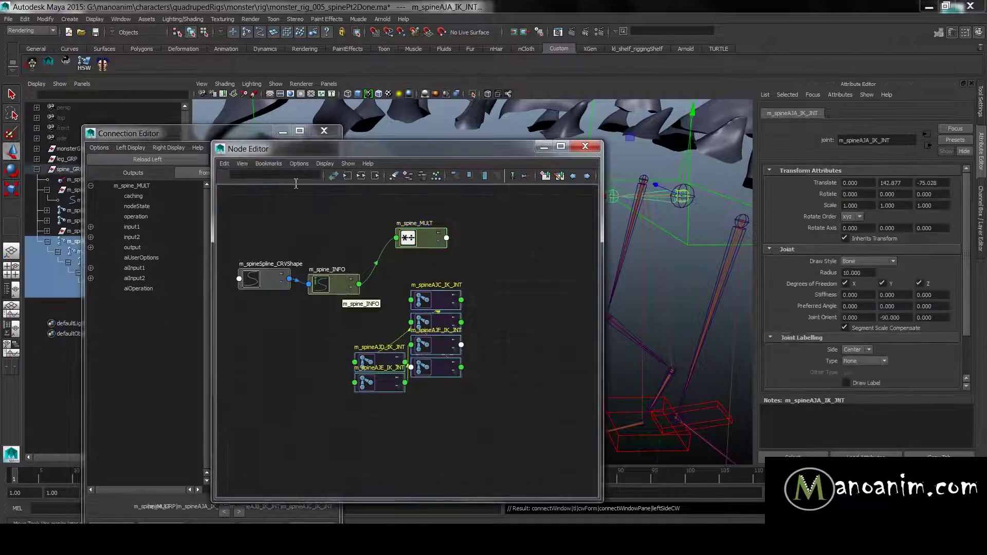
pyautogui.click(223, 135)
pyautogui.click(295, 162)
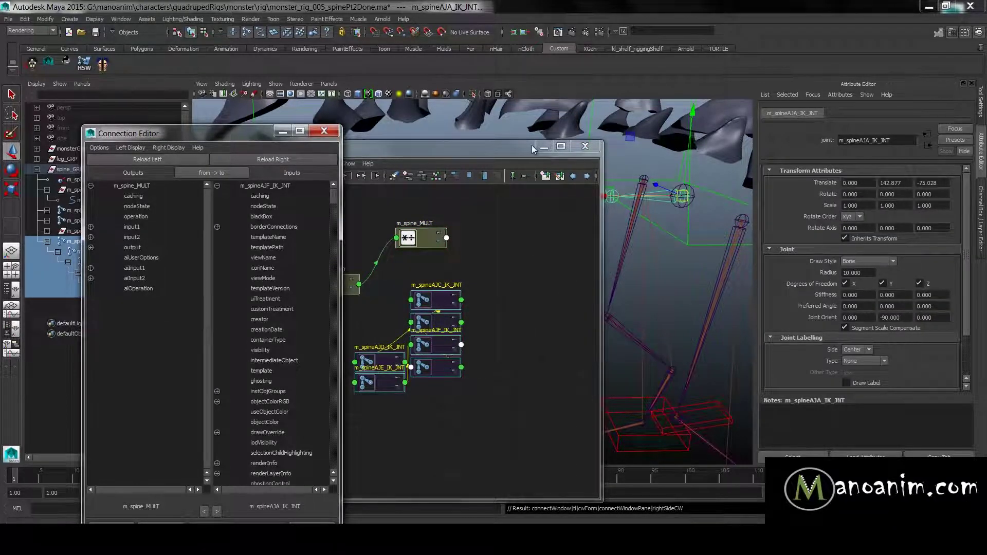
# Step: Place the Connection Editor and Node Editor side by side and hide the joints' non-keyable attributes on the input side
pyautogui.moveTo(470, 148); pyautogui.dragTo(687, 149)
pyautogui.moveTo(244, 126); pyautogui.dragTo(248, 86)
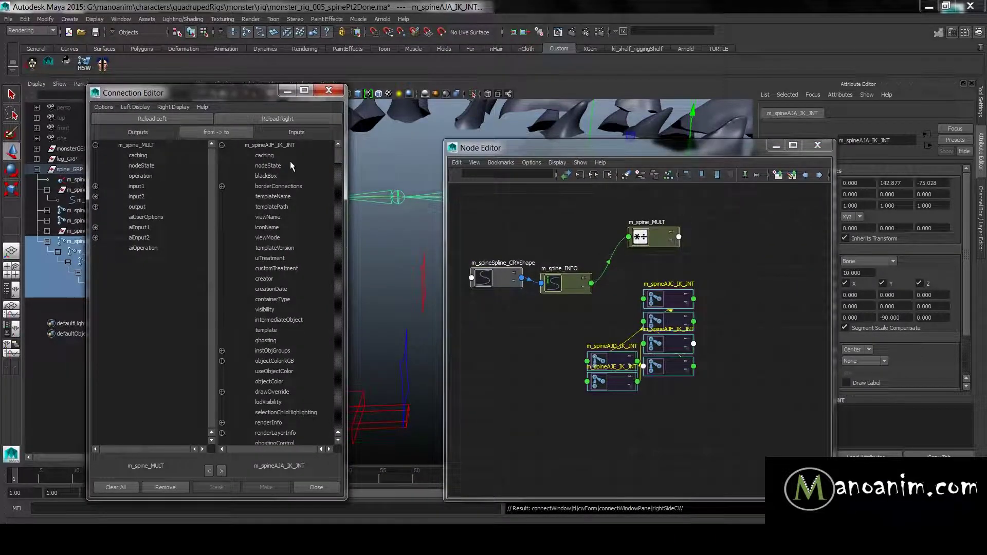
pyautogui.click(175, 107)
pyautogui.click(205, 163)
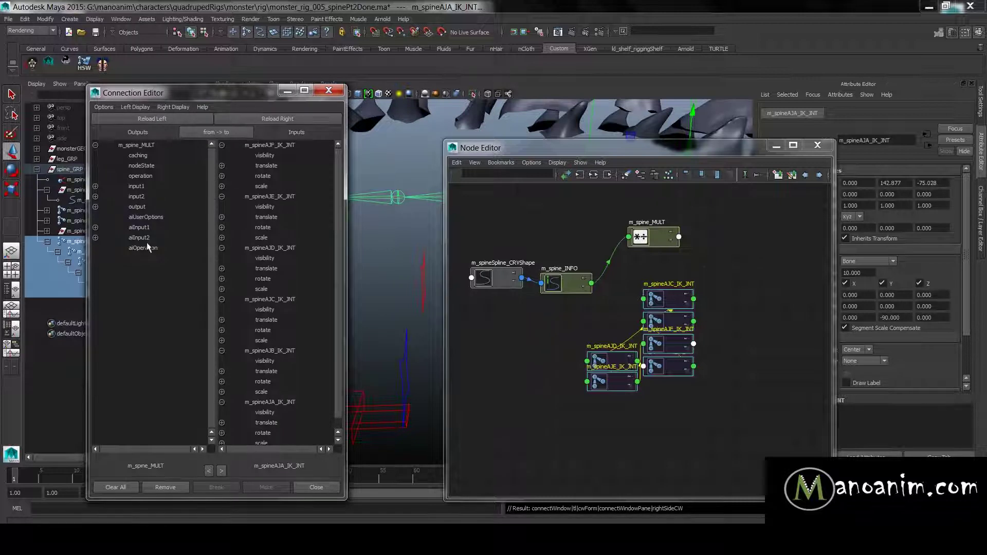
# Step: Connect the outputX of m_spine_MULT to the scaleX of m_spineAJA_IK_JNT in the Connection Editor
pyautogui.click(95, 207)
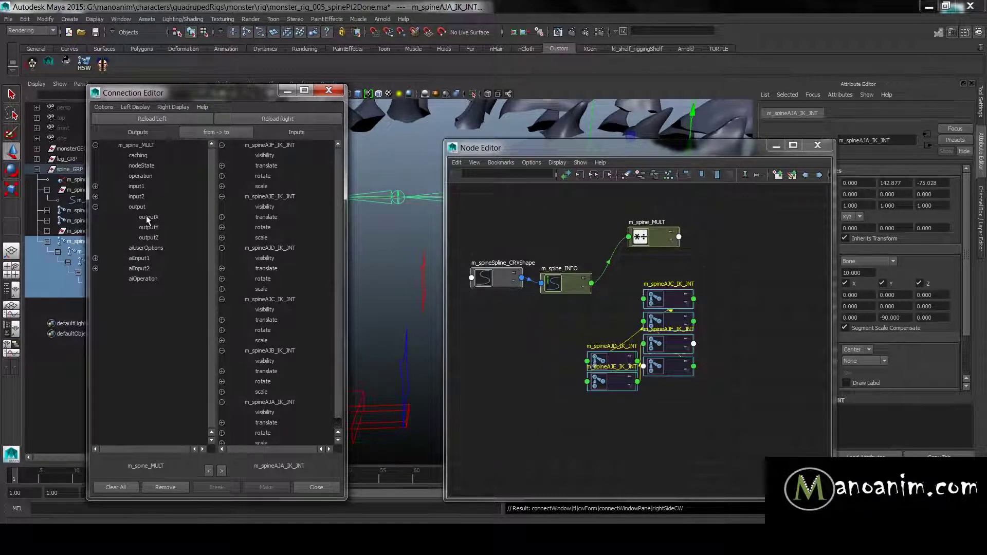
pyautogui.click(160, 217)
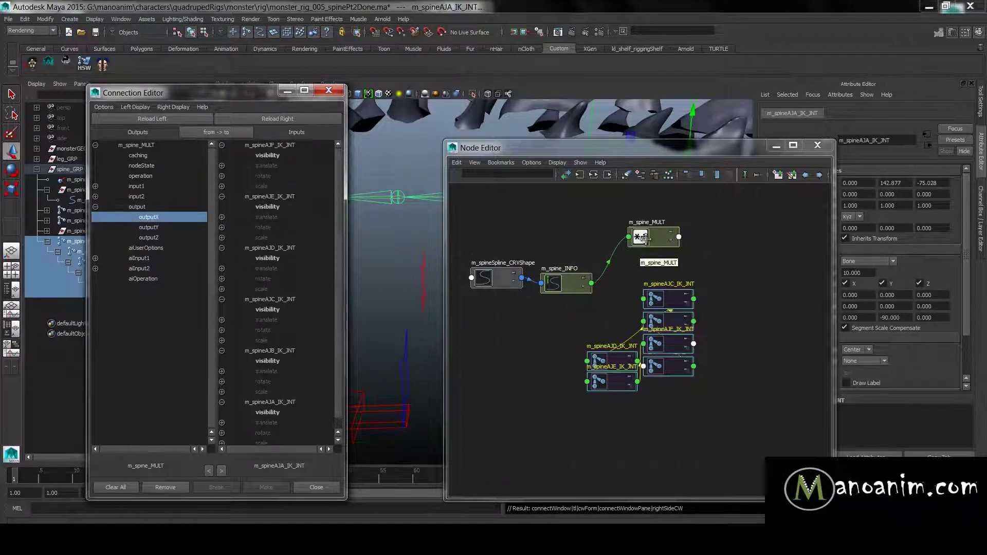
pyautogui.scroll(-1, 260, 319)
pyautogui.click(222, 432)
pyautogui.scroll(-3, 290, 393)
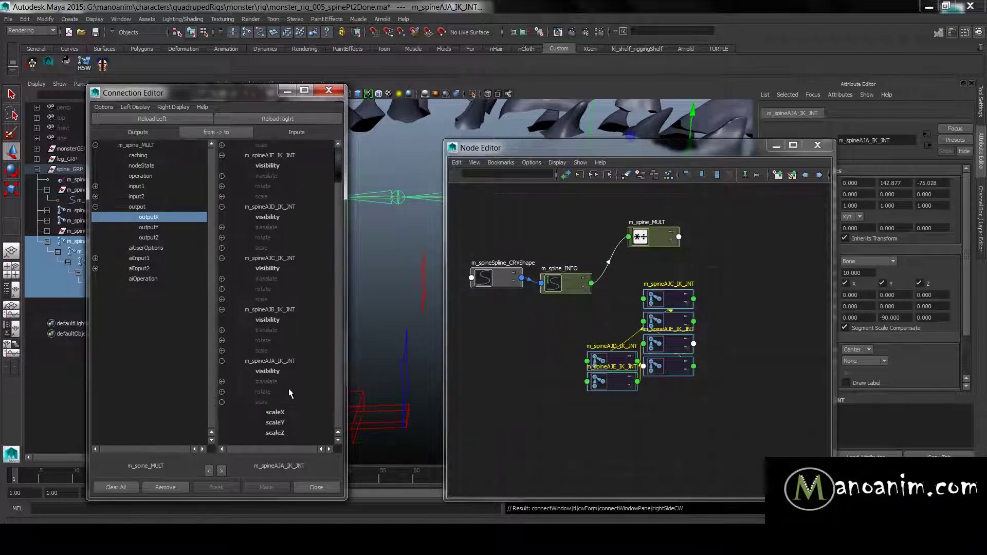
pyautogui.click(281, 413)
# Step: Connect the outputX of m_spine_MULT to the scaleX of the AJB, AJC and AJD spine IK joints
pyautogui.click(222, 350)
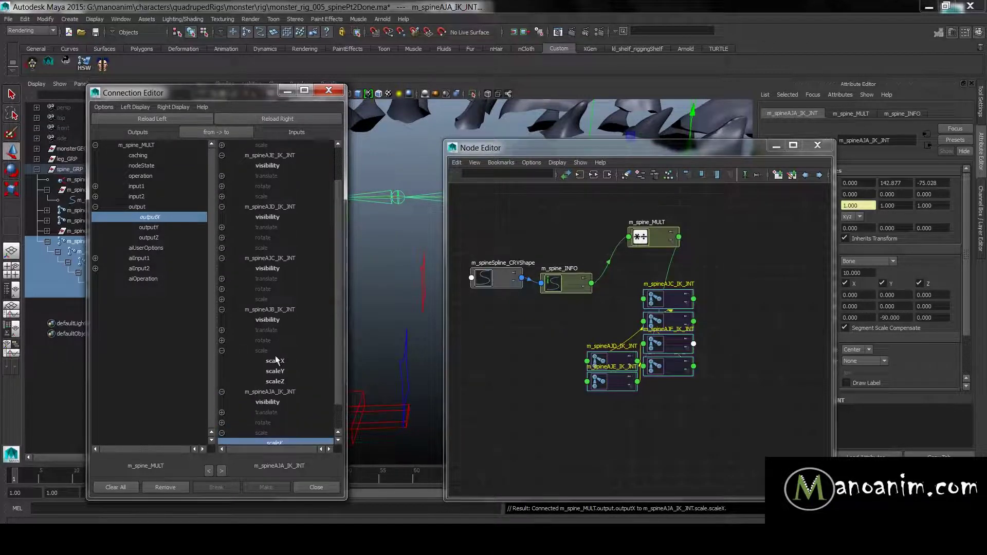
pyautogui.click(275, 361)
pyautogui.click(222, 299)
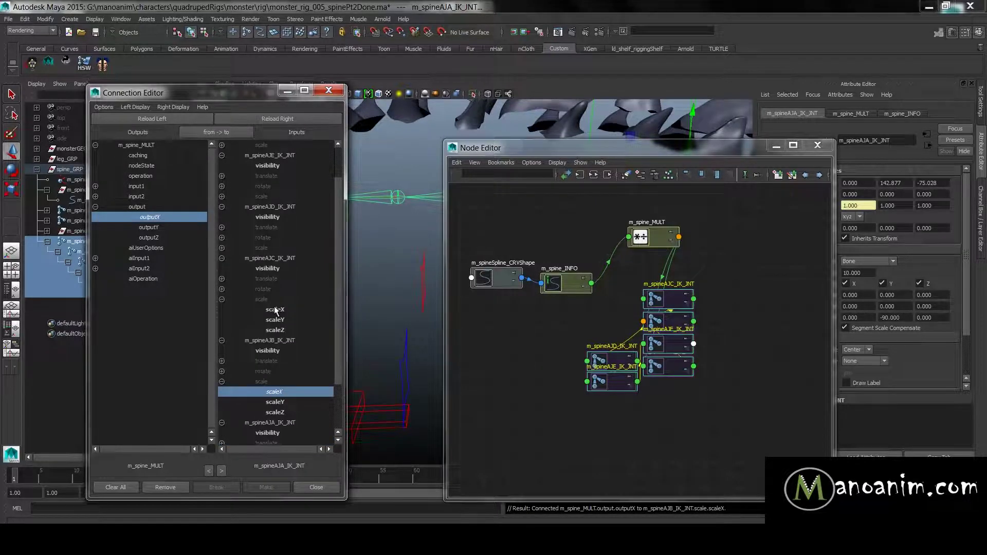
pyautogui.click(274, 309)
pyautogui.click(221, 247)
pyautogui.click(279, 262)
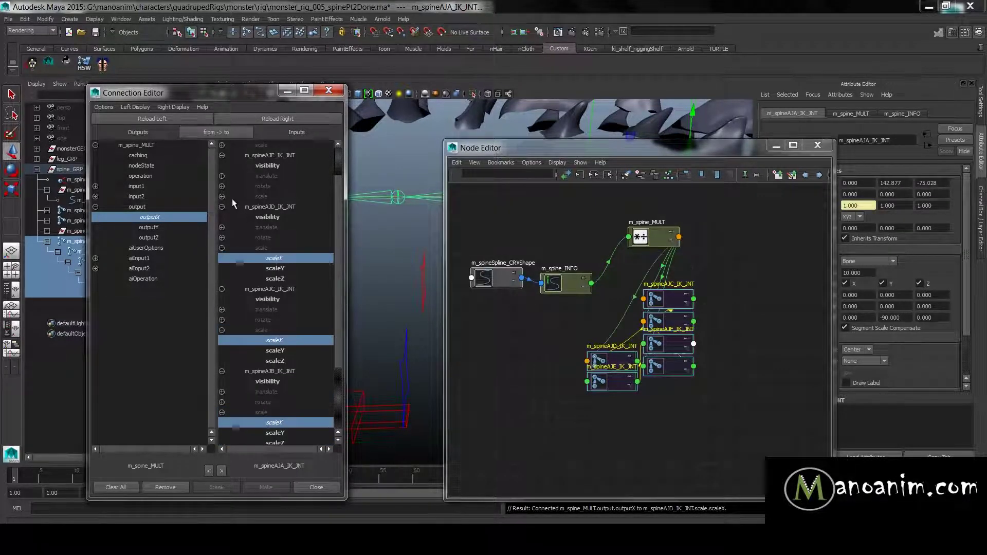
# Step: Connect the outputX of m_spine_MULT to the scaleX of the AJE and AJF spine IK joints
pyautogui.click(222, 197)
pyautogui.click(273, 207)
pyautogui.scroll(2, 271, 221)
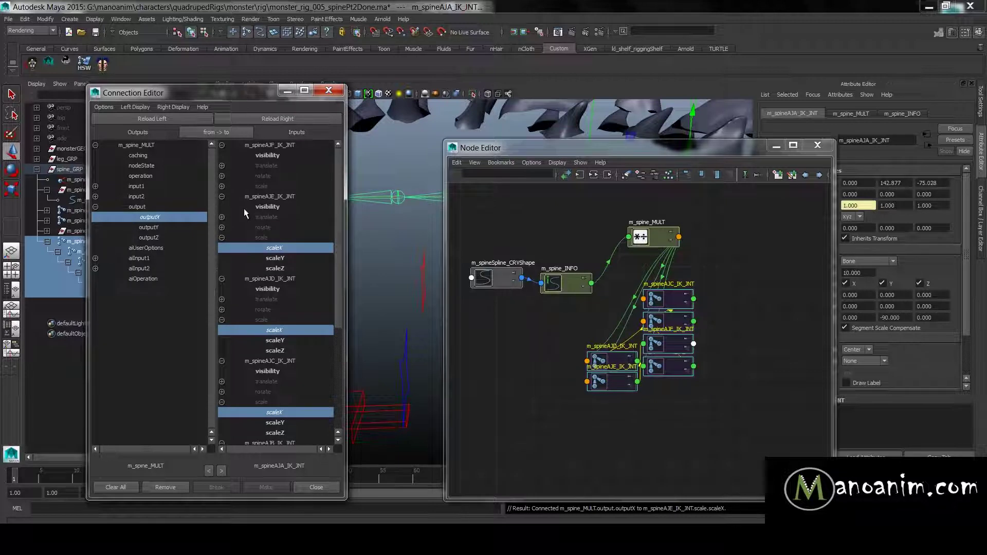
pyautogui.click(221, 186)
pyautogui.click(275, 198)
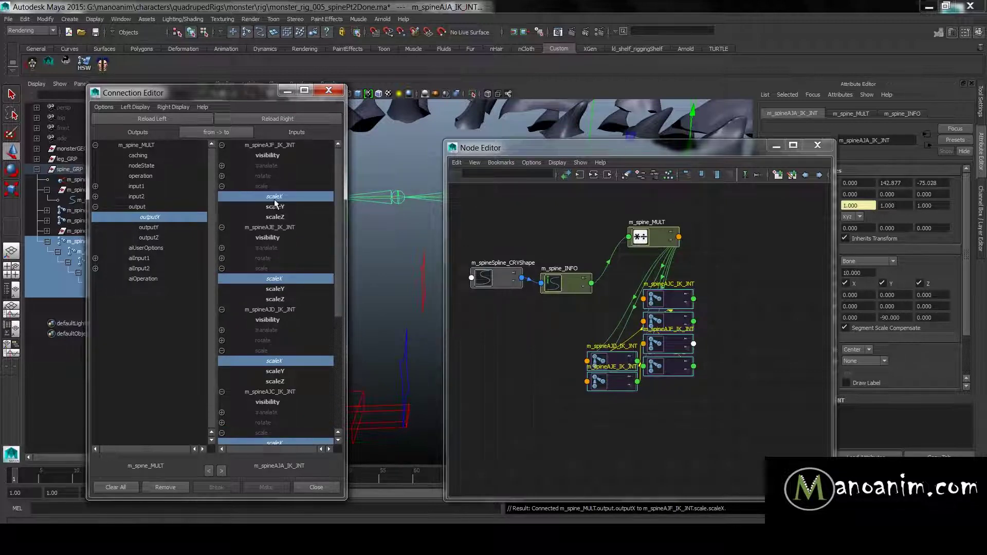
# Step: Check the list of joint connections, minimize the Node Editor and move the Connection Editor clear of the spine in the viewport
pyautogui.scroll(-6, 263, 208)
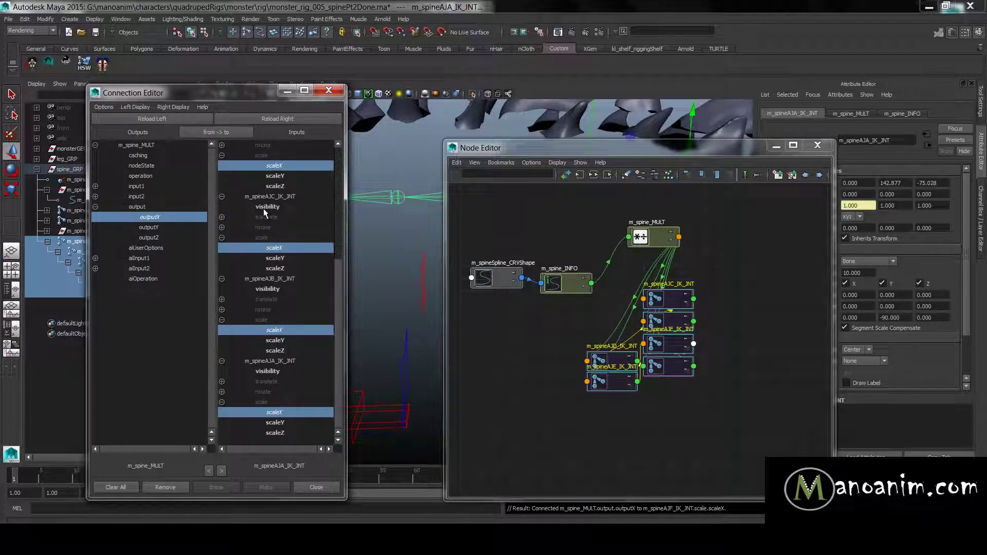
pyautogui.scroll(6, 279, 227)
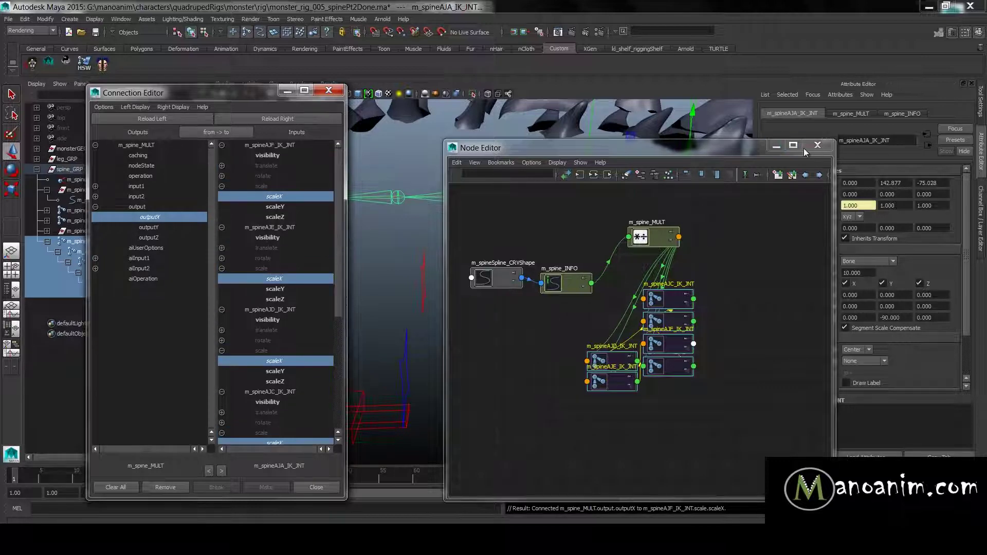
pyautogui.click(775, 147)
pyautogui.moveTo(154, 93); pyautogui.dragTo(321, 329)
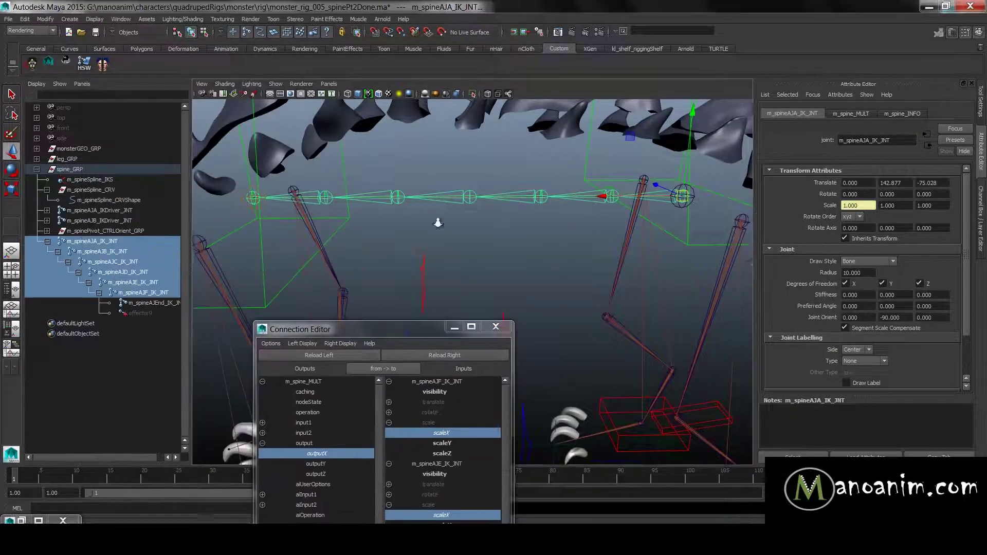
# Step: Test the spine stretch by moving m_spineAJB_IKDriver_CTRL up and forward to about -25.3, 69.8, 88.7
pyautogui.moveTo(310, 193); pyautogui.dragTo(262, 186)
pyautogui.moveTo(352, 236); pyautogui.dragTo(219, 127)
pyautogui.keyDown('alt'); pyautogui.moveTo(322, 145); pyautogui.dragTo(475, 210, button='middle'); pyautogui.keyUp('alt')
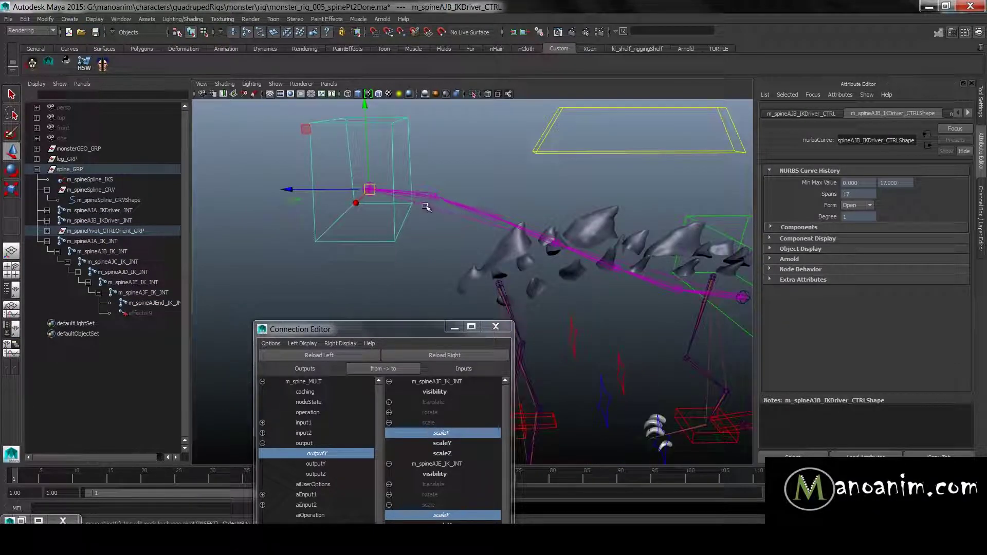
pyautogui.moveTo(440, 223); pyautogui.dragTo(446, 224)
pyautogui.keyDown('alt'); pyautogui.moveTo(416, 200); pyautogui.dragTo(553, 247, button='right'); pyautogui.keyUp('alt')
pyautogui.keyDown('alt'); pyautogui.moveTo(513, 225); pyautogui.dragTo(533, 304, button='middle'); pyautogui.keyUp('alt')
pyautogui.click(488, 208)
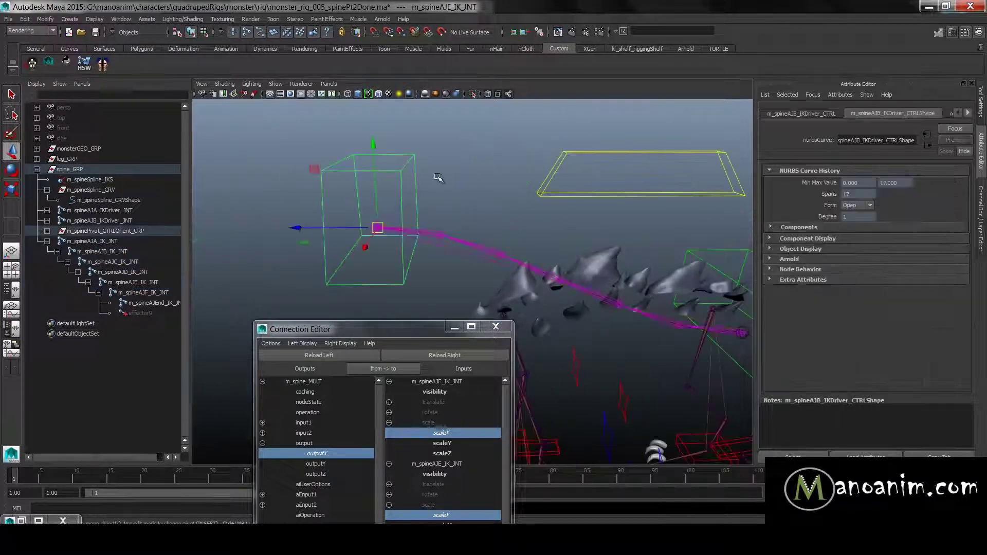
# Step: Show the Channel Box and set the translate X, Y, Z and rotate X, Y of m_spineAJB_IKDriver_CTRL to 0
pyautogui.hotkey('ctrl', 'a')
pyautogui.click(963, 158)
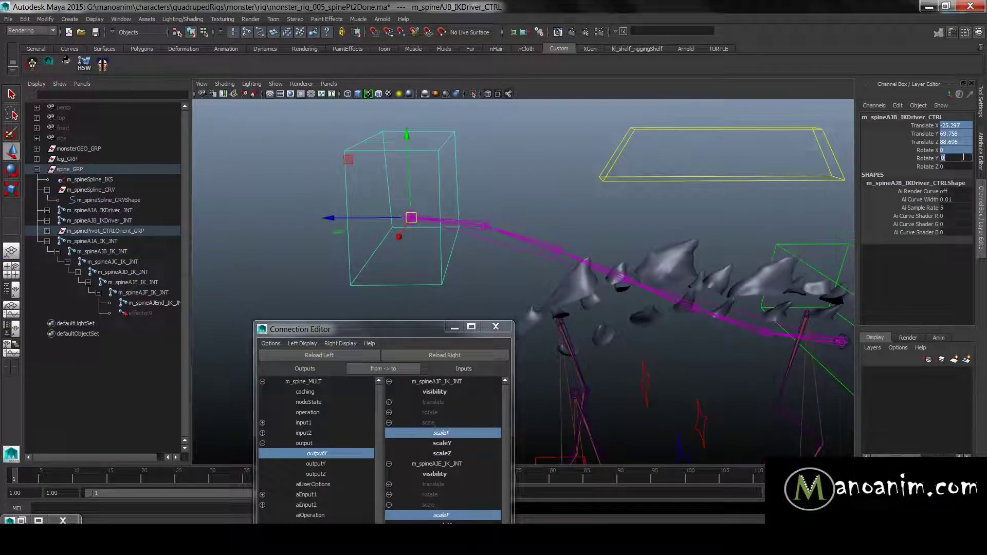
pyautogui.write('0')
pyautogui.press('Return')
pyautogui.scroll(-2, 739, 222)
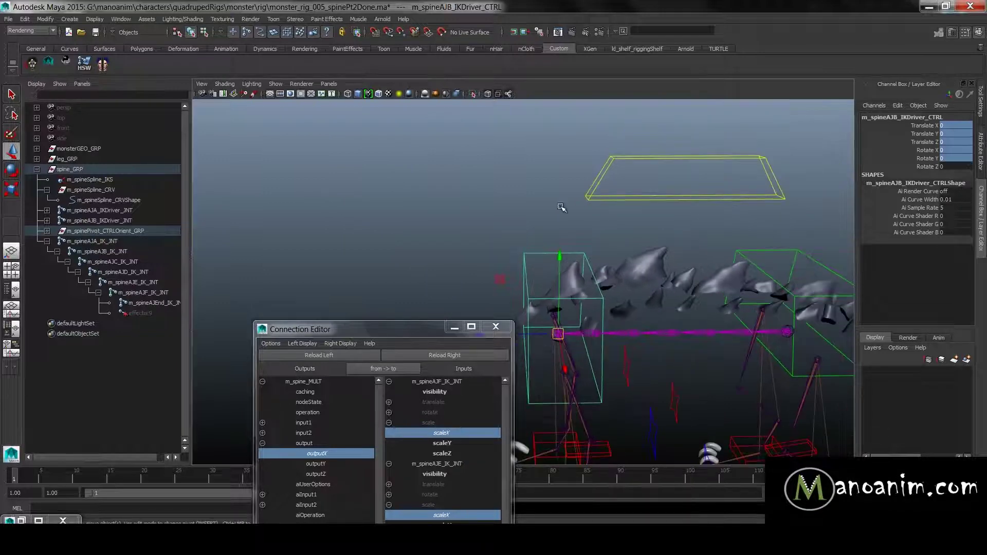
# Step: Minimize the Connection Editor and deselect the spine control
pyautogui.moveTo(442, 329); pyautogui.dragTo(379, 177)
pyautogui.click(392, 174)
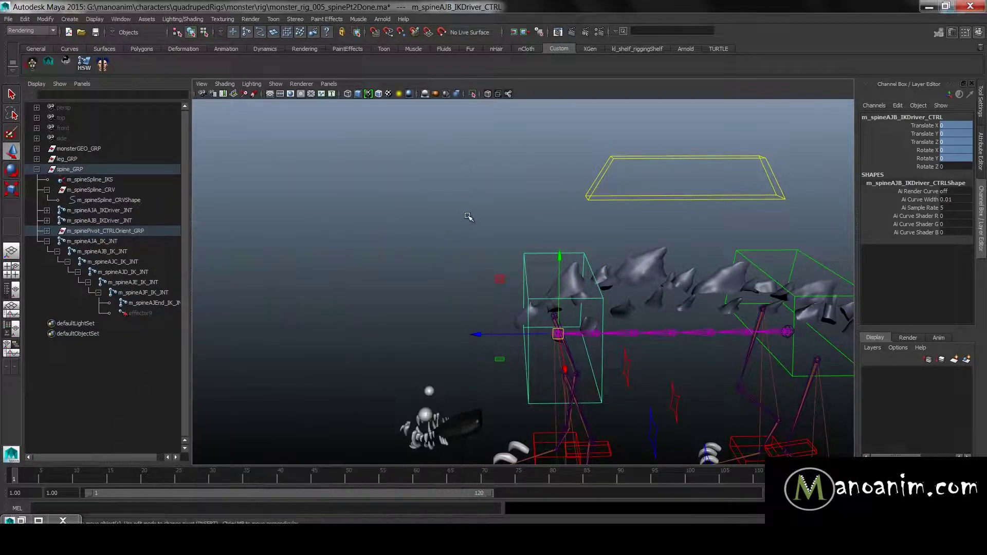
pyautogui.keyDown('alt'); pyautogui.moveTo(629, 280); pyautogui.dragTo(592, 268, button='right'); pyautogui.keyUp('alt')
pyautogui.keyDown('alt'); pyautogui.moveTo(591, 268); pyautogui.dragTo(514, 217, button='middle'); pyautogui.keyUp('alt')
pyautogui.keyDown('alt'); pyautogui.moveTo(514, 217); pyautogui.dragTo(622, 280, button='right'); pyautogui.keyUp('alt')
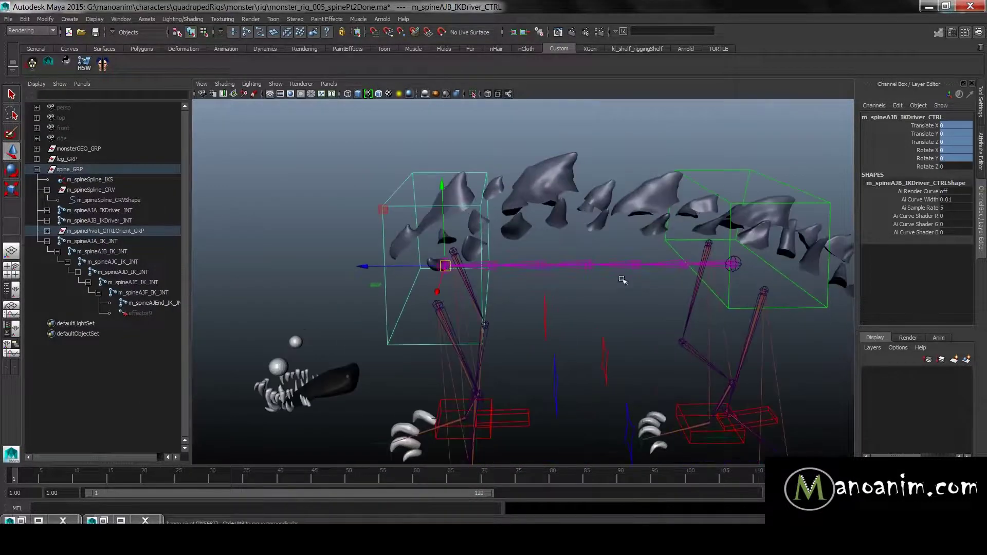
pyautogui.click(585, 239)
# Step: Try twisting m_spineAJB_IKDriver_CTRL about 60 degrees around its Z axis, undo the rotation and deselect the control
pyautogui.keyDown('alt'); pyautogui.moveTo(585, 239); pyautogui.dragTo(527, 238, button='right'); pyautogui.keyUp('alt')
pyautogui.keyDown('alt'); pyautogui.moveTo(527, 238); pyautogui.dragTo(465, 221); pyautogui.keyUp('alt')
pyautogui.keyDown('alt'); pyautogui.moveTo(389, 216); pyautogui.dragTo(586, 257, button='right'); pyautogui.keyUp('alt')
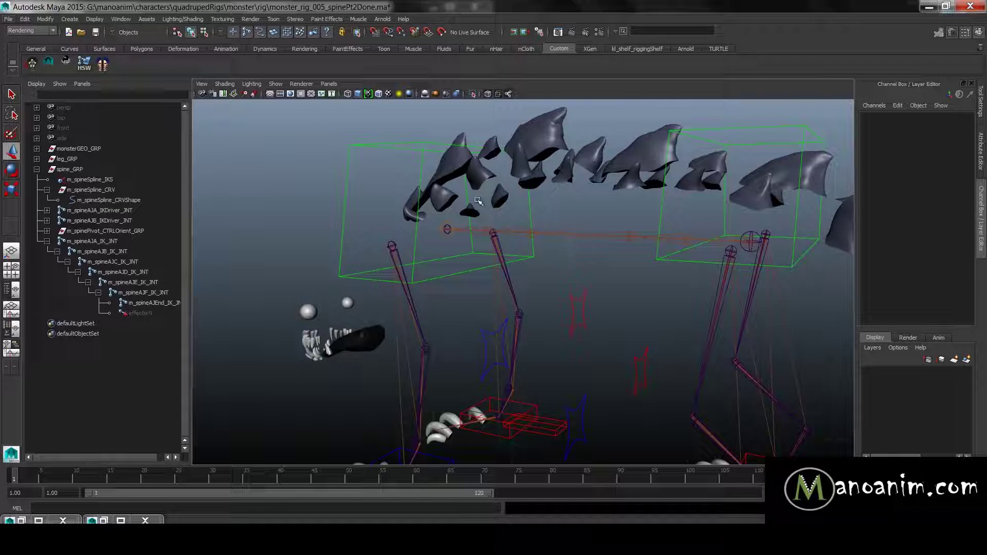
pyautogui.moveTo(400, 161); pyautogui.dragTo(395, 135)
pyautogui.keyDown('alt'); pyautogui.moveTo(400, 162); pyautogui.dragTo(515, 185, button='right'); pyautogui.keyUp('alt')
pyautogui.keyDown('alt'); pyautogui.moveTo(514, 185); pyautogui.dragTo(565, 284, button='middle'); pyautogui.keyUp('alt')
pyautogui.keyDown('alt'); pyautogui.moveTo(565, 284); pyautogui.dragTo(519, 266); pyautogui.keyUp('alt')
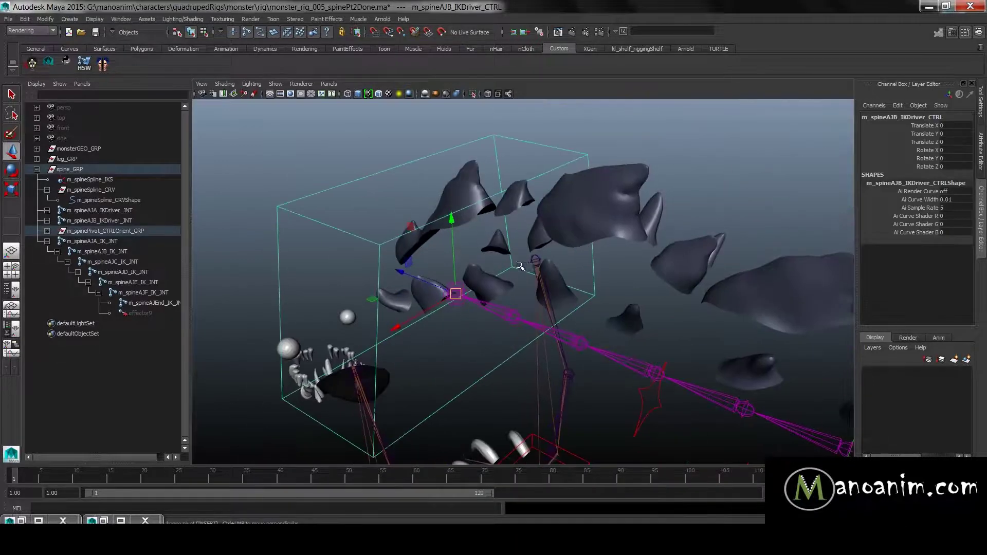
pyautogui.press('e')
pyautogui.moveTo(419, 240); pyautogui.dragTo(435, 329)
pyautogui.hotkey('ctrl', 'z')
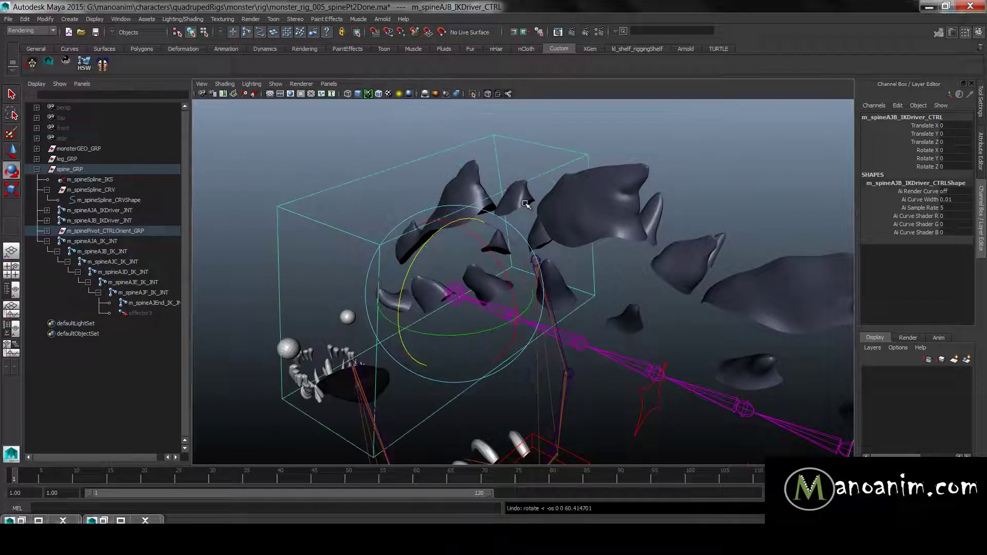
pyautogui.press('w')
pyautogui.keyDown('alt'); pyautogui.moveTo(628, 250); pyautogui.dragTo(478, 246, button='right'); pyautogui.keyUp('alt')
pyautogui.click(449, 169)
# Step: Create a locator at the origin and duplicate it
pyautogui.keyDown('alt'); pyautogui.moveTo(608, 249); pyautogui.dragTo(636, 308, button='right'); pyautogui.keyUp('alt')
pyautogui.keyDown('alt'); pyautogui.moveTo(636, 308); pyautogui.dragTo(582, 264); pyautogui.keyUp('alt')
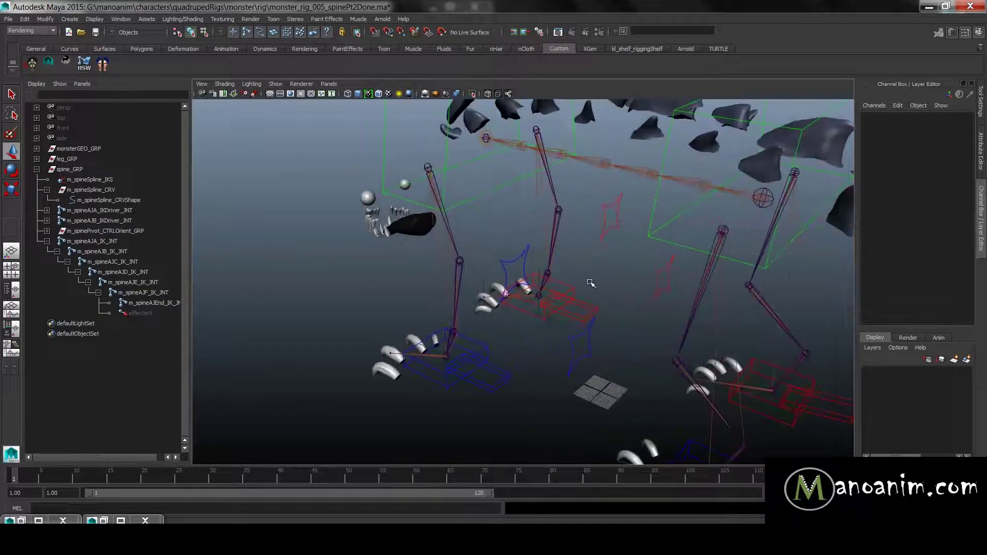
pyautogui.keyDown('alt'); pyautogui.moveTo(608, 303); pyautogui.dragTo(577, 300); pyautogui.keyUp('alt')
pyautogui.press('space')
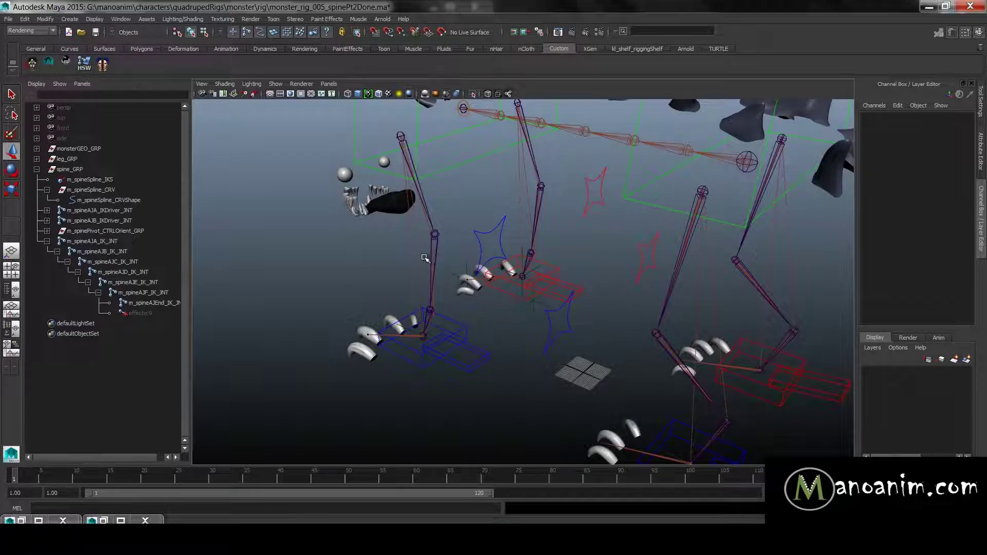
pyautogui.keyDown('alt'); pyautogui.moveTo(425, 258); pyautogui.dragTo(595, 252); pyautogui.keyUp('alt')
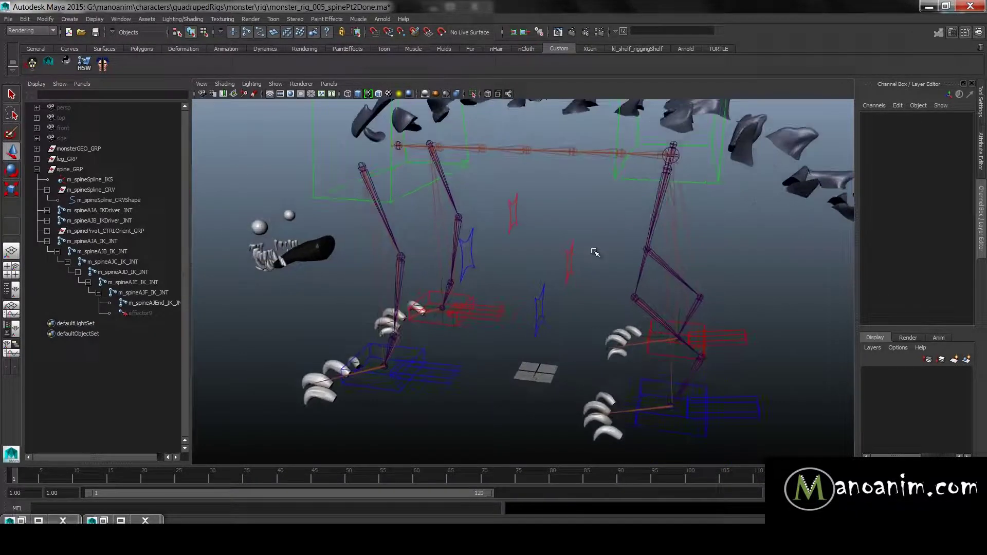
pyautogui.keyDown('alt'); pyautogui.moveTo(595, 214); pyautogui.dragTo(578, 286); pyautogui.keyUp('alt')
pyautogui.keyDown('alt'); pyautogui.moveTo(510, 200); pyautogui.dragTo(542, 287); pyautogui.keyUp('alt')
pyautogui.press('space')
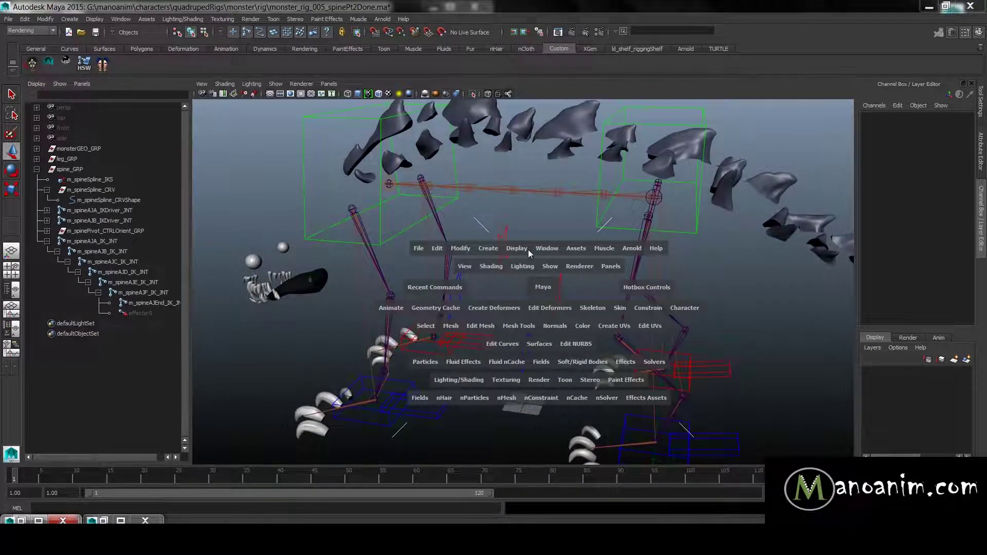
pyautogui.moveTo(488, 248); pyautogui.dragTo(511, 431)
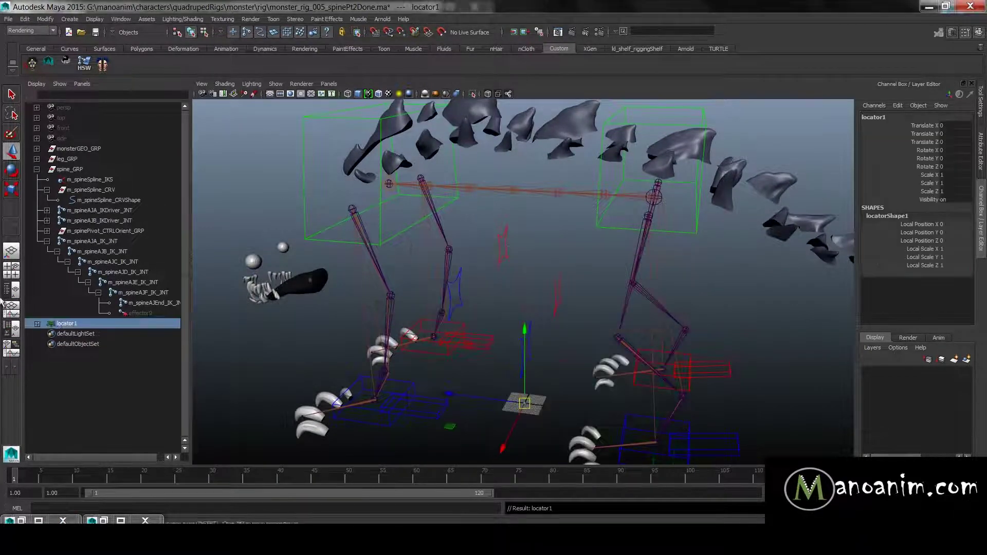
pyautogui.hotkey('ctrl', 'd')
# Step: Rename locator1 as m_spineAUPVec_LOC and copy the name
pyautogui.doubleClick(73, 324)
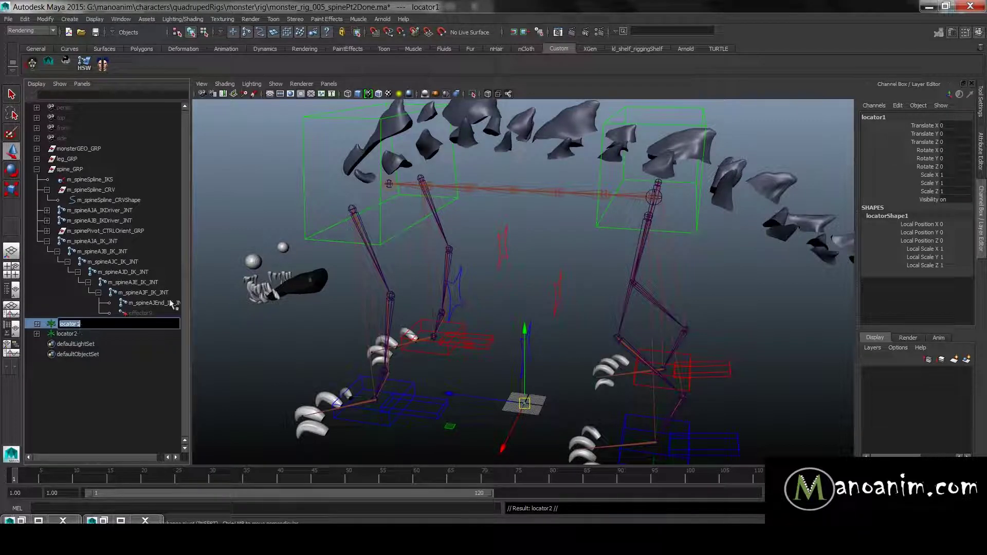
pyautogui.write('m_spineA')
pyautogui.write('U')
pyautogui.write('PVe')
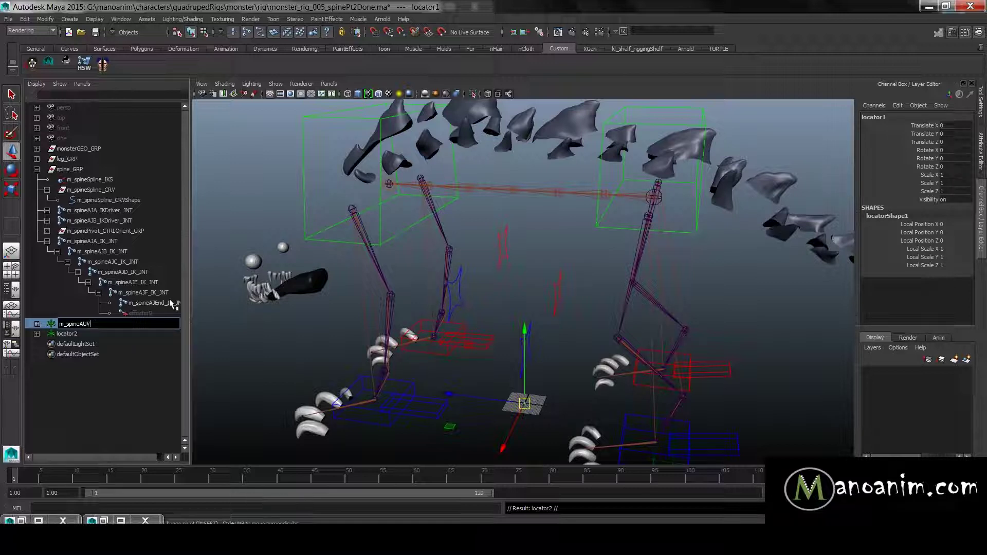
pyautogui.write('c_LOC')
pyautogui.hotkey('ctrl', 'a')
pyautogui.hotkey('ctrl', 'c')
pyautogui.press('Return')
# Step: Rename locator2 as m_spineBUPVec_LOC by reusing the copied name
pyautogui.doubleClick(101, 334)
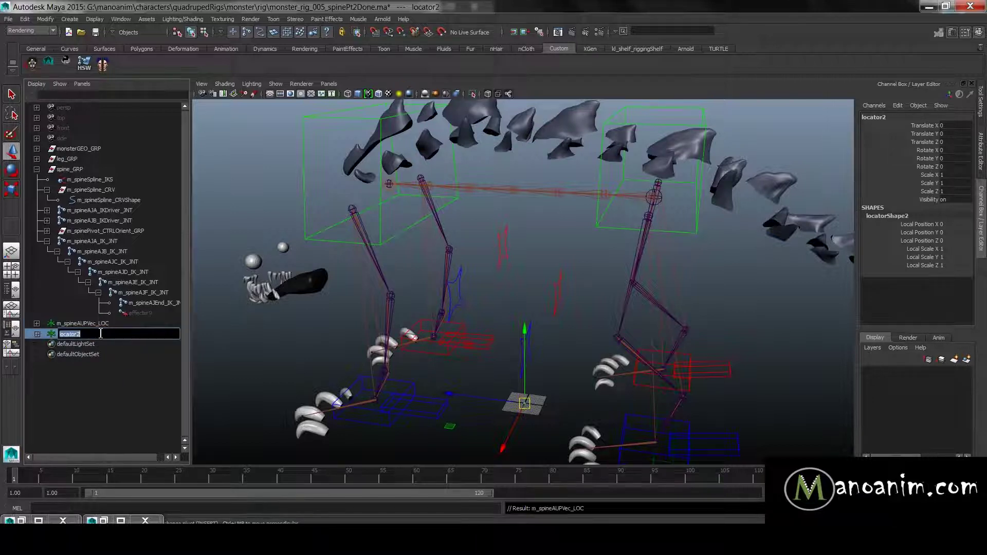
pyautogui.hotkey('ctrl', 'v')
pyautogui.moveTo(81, 334); pyautogui.dragTo(85, 334)
pyautogui.write('B')
pyautogui.press('Return')
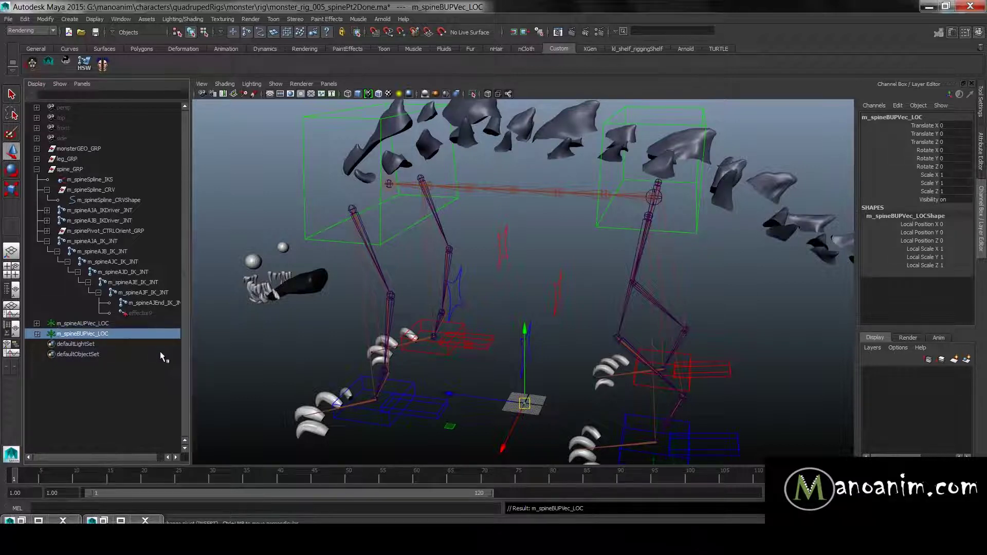
# Step: Enlarge both up-vector locators by setting their Local Scale X, Y and Z to about 24.5
pyautogui.click(115, 324)
pyautogui.keyDown('shift'); pyautogui.click(115, 333); pyautogui.keyUp('shift')
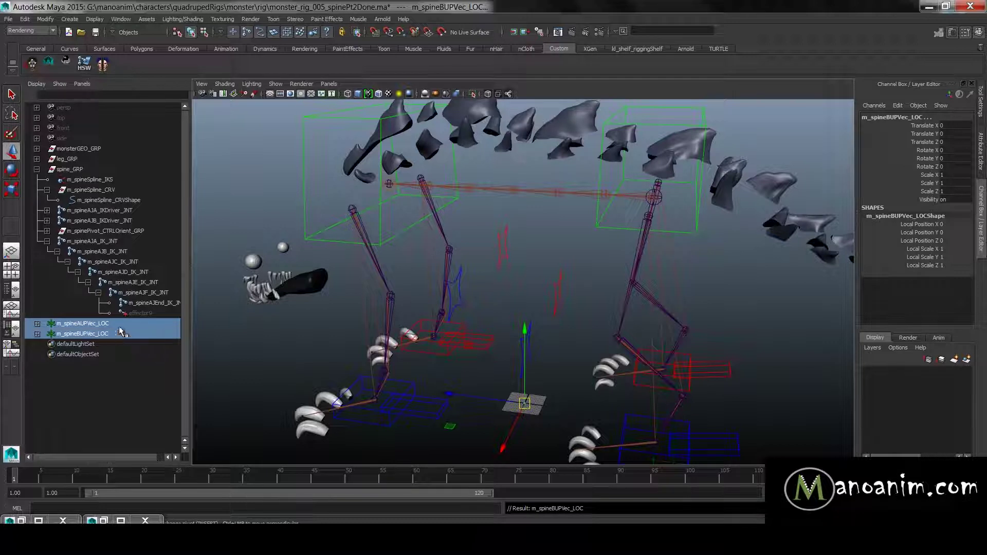
pyautogui.moveTo(940, 251); pyautogui.dragTo(930, 265)
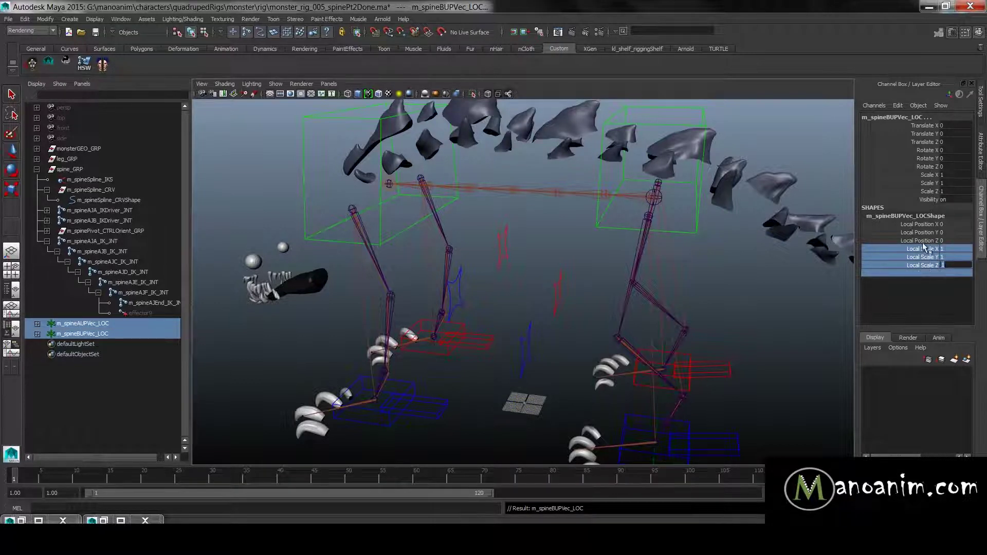
pyautogui.click(927, 260)
pyautogui.moveTo(928, 251); pyautogui.dragTo(930, 265)
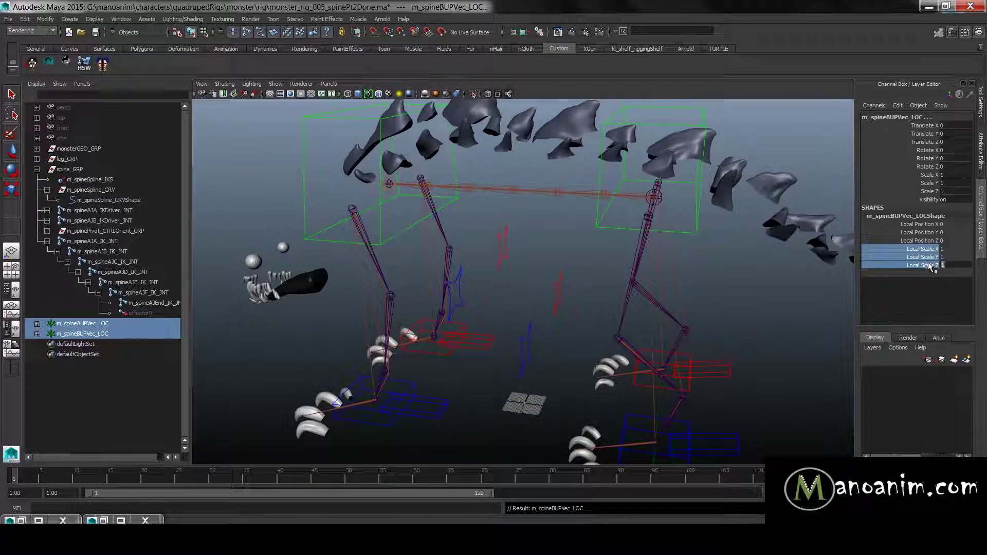
pyautogui.moveTo(555, 264); pyautogui.dragTo(618, 291, button='middle')
pyautogui.scroll(2, 586, 290)
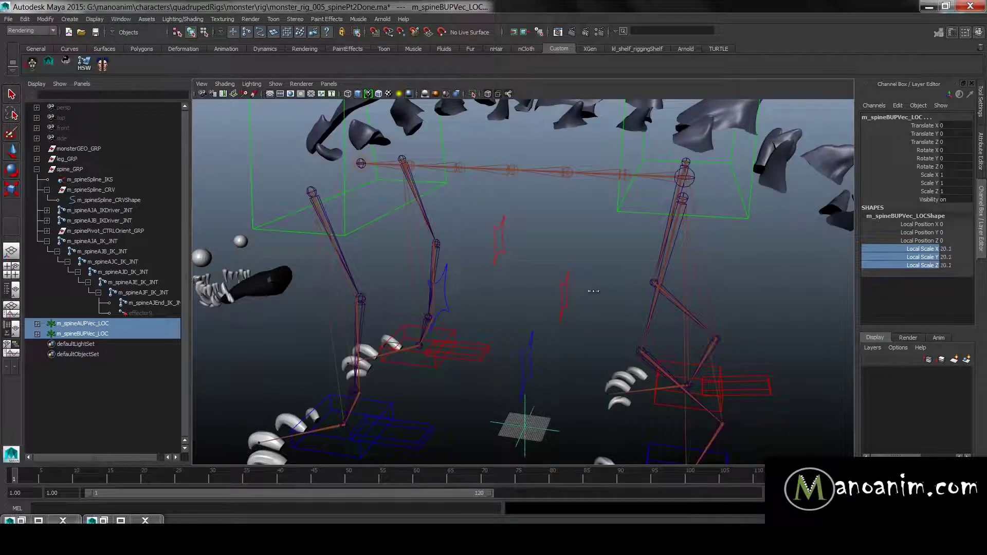
pyautogui.keyDown('alt'); pyautogui.moveTo(701, 291); pyautogui.dragTo(553, 291, button='right'); pyautogui.keyUp('alt')
pyautogui.keyDown('alt'); pyautogui.moveTo(553, 291); pyautogui.dragTo(542, 248, button='middle'); pyautogui.keyUp('alt')
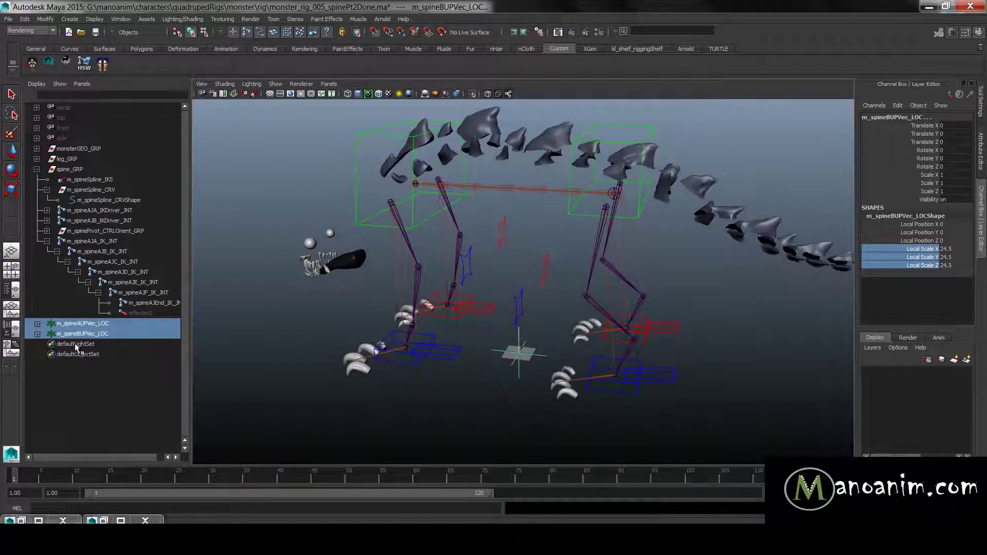
# Step: Snap the m_spineAUPVec_LOC locator onto the spine joint at the hip end of the IK chain
pyautogui.click(93, 325)
pyautogui.press('w')
pyautogui.keyDown('alt'); pyautogui.moveTo(237, 276); pyautogui.dragTo(261, 302, button='middle'); pyautogui.keyUp('alt')
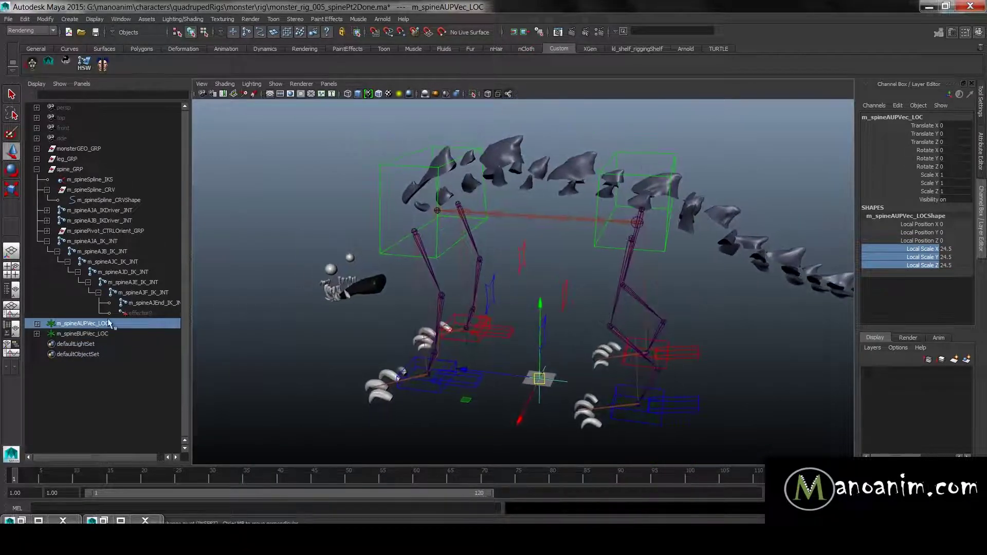
pyautogui.keyDown('alt'); pyautogui.moveTo(658, 236); pyautogui.dragTo(612, 236, button='right'); pyautogui.keyUp('alt')
pyautogui.keyDown('alt'); pyautogui.moveTo(612, 236); pyautogui.dragTo(545, 294, button='middle'); pyautogui.keyUp('alt')
pyautogui.keyDown('alt'); pyautogui.moveTo(545, 293); pyautogui.dragTo(771, 331, button='right'); pyautogui.keyUp('alt')
pyautogui.press('v')
pyautogui.moveTo(588, 265); pyautogui.dragTo(576, 261, button='middle')
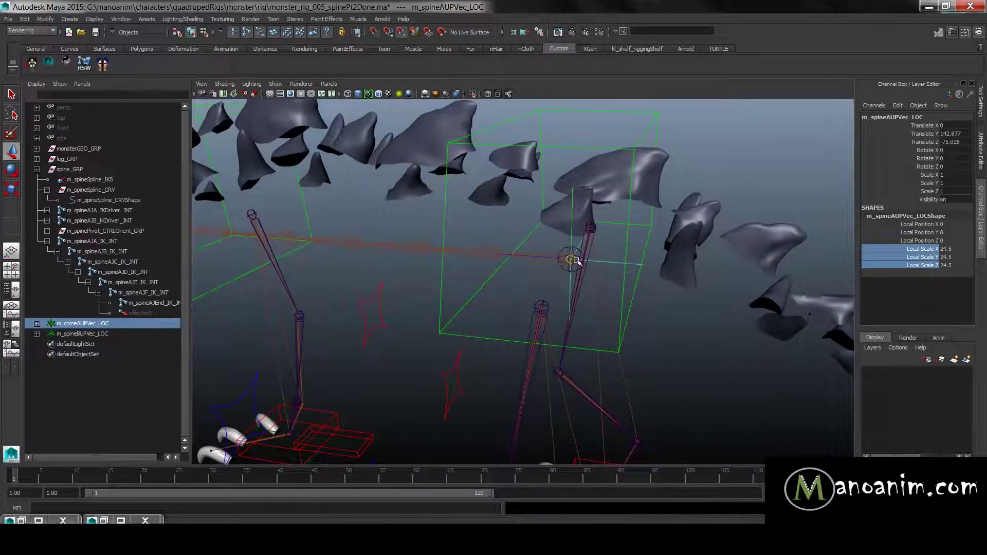
# Step: Snap the m_spineBUPVec_LOC locator onto the spine joint at the chest end of the IK chain
pyautogui.scroll(-5, 575, 261)
pyautogui.click(455, 413)
pyautogui.press('v')
pyautogui.moveTo(353, 258); pyautogui.dragTo(463, 258, button='middle')
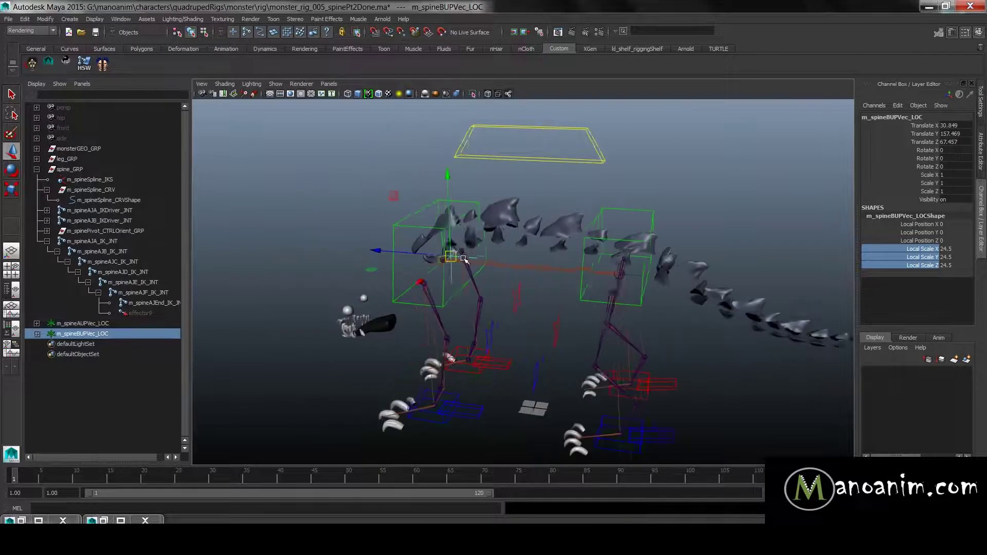
pyautogui.scroll(5, 464, 259)
pyautogui.moveTo(405, 224); pyautogui.dragTo(401, 230)
pyautogui.hotkey('ctrl', 'z')
pyautogui.press('v')
pyautogui.moveTo(419, 195); pyautogui.dragTo(408, 221)
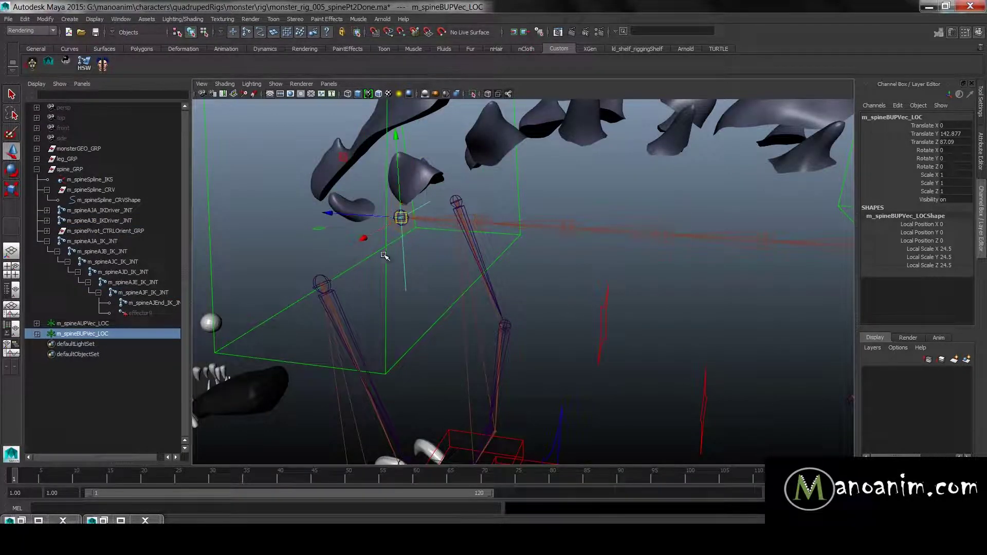
pyautogui.scroll(-5, 386, 257)
# Step: Raise both up-vector locators together above the spine to a Translate Y of about 227.5
pyautogui.click(128, 333)
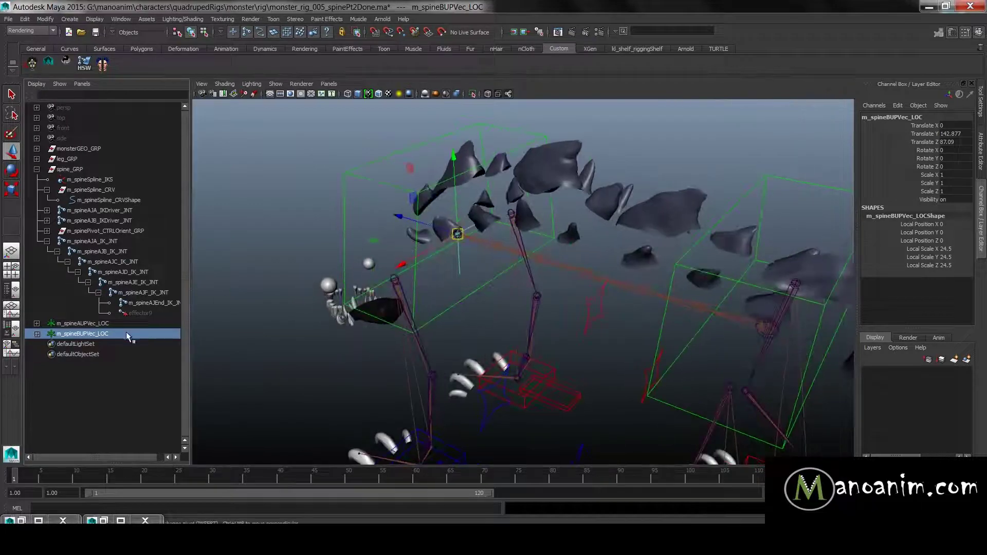
pyautogui.click(125, 325)
pyautogui.keyDown('ctrl'); pyautogui.click(126, 335); pyautogui.keyUp('ctrl')
pyautogui.scroll(-1, 426, 272)
pyautogui.keyDown('alt'); pyautogui.moveTo(425, 273); pyautogui.dragTo(503, 222); pyautogui.keyUp('alt')
pyautogui.moveTo(476, 165); pyautogui.dragTo(479, 39)
pyautogui.moveTo(479, 38); pyautogui.dragTo(481, 22, button='middle')
pyautogui.keyDown('alt'); pyautogui.moveTo(530, 237); pyautogui.dragTo(471, 263); pyautogui.keyUp('alt')
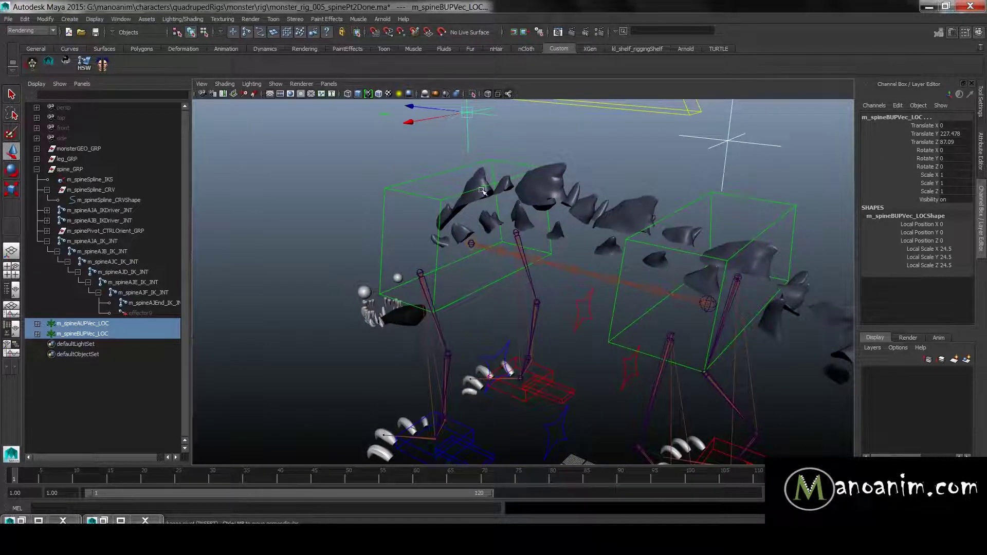
# Step: Examine the spine's spline IK handle and joint chain between the two box controls from several angles
pyautogui.moveTo(484, 206); pyautogui.dragTo(447, 290)
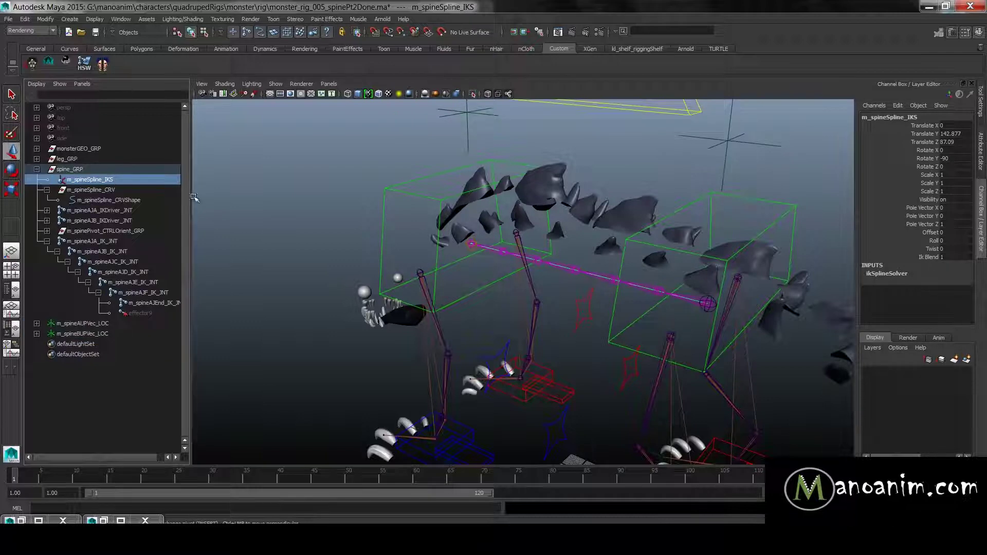
pyautogui.moveTo(322, 180); pyautogui.dragTo(870, 310)
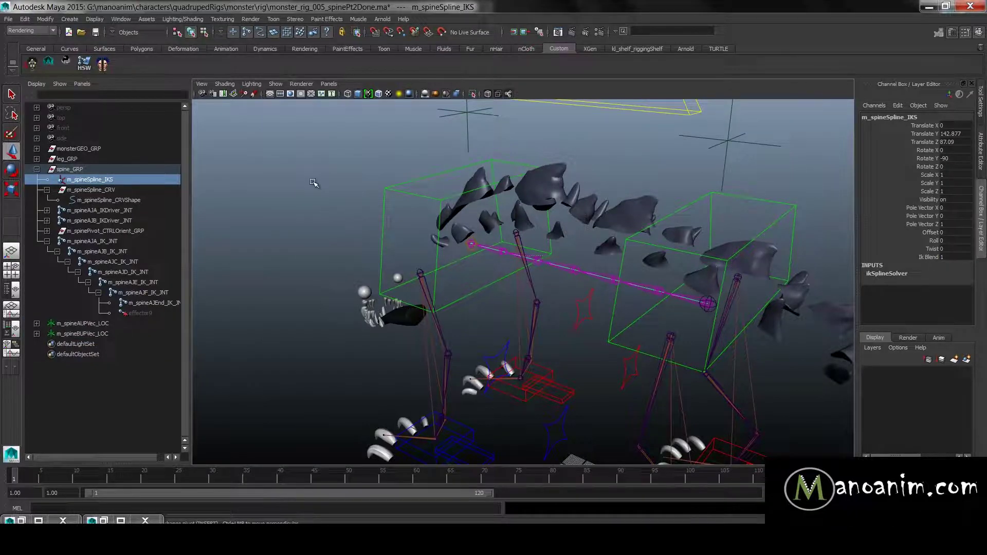
pyautogui.keyDown('alt'); pyautogui.moveTo(469, 257); pyautogui.dragTo(555, 258); pyautogui.keyUp('alt')
pyautogui.keyDown('alt'); pyautogui.moveTo(555, 259); pyautogui.dragTo(601, 261, button='right'); pyautogui.keyUp('alt')
pyautogui.keyDown('alt'); pyautogui.moveTo(522, 230); pyautogui.dragTo(461, 232); pyautogui.keyUp('alt')
pyautogui.keyDown('alt'); pyautogui.moveTo(501, 273); pyautogui.dragTo(468, 284, button='right'); pyautogui.keyUp('alt')
pyautogui.keyDown('alt'); pyautogui.moveTo(467, 284); pyautogui.dragTo(604, 408); pyautogui.keyUp('alt')
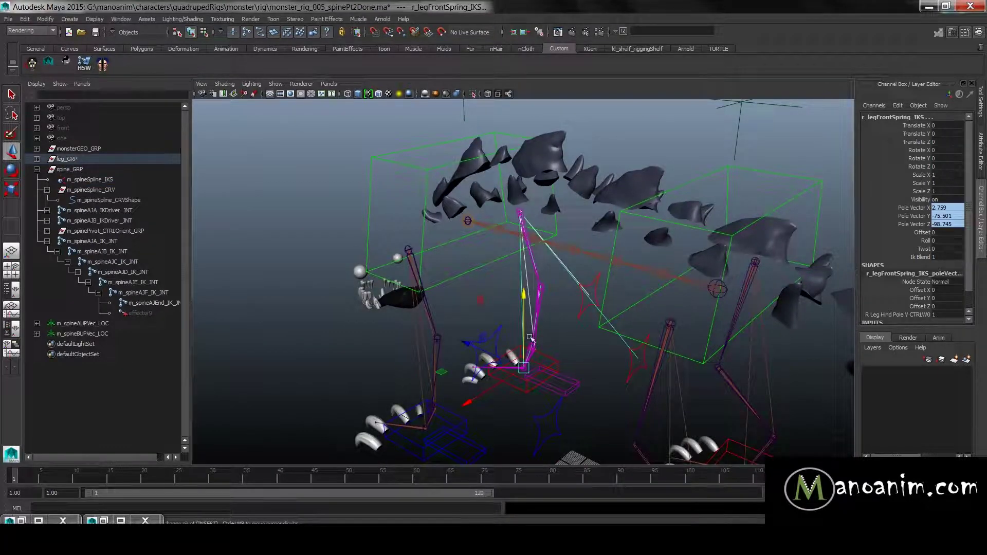
pyautogui.keyDown('alt'); pyautogui.moveTo(546, 244); pyautogui.dragTo(595, 231); pyautogui.keyUp('alt')
pyautogui.moveTo(602, 263)
pyautogui.keyDown('alt'); pyautogui.mouseDown(button='right')
pyautogui.moveTo(612, 237)
pyautogui.moveTo(610, 254)
pyautogui.mouseUp(button='right'); pyautogui.keyUp('alt')
pyautogui.keyDown('alt'); pyautogui.moveTo(611, 254); pyautogui.dragTo(602, 305, button='middle'); pyautogui.keyUp('alt')
pyautogui.moveTo(599, 321); pyautogui.dragTo(654, 201)
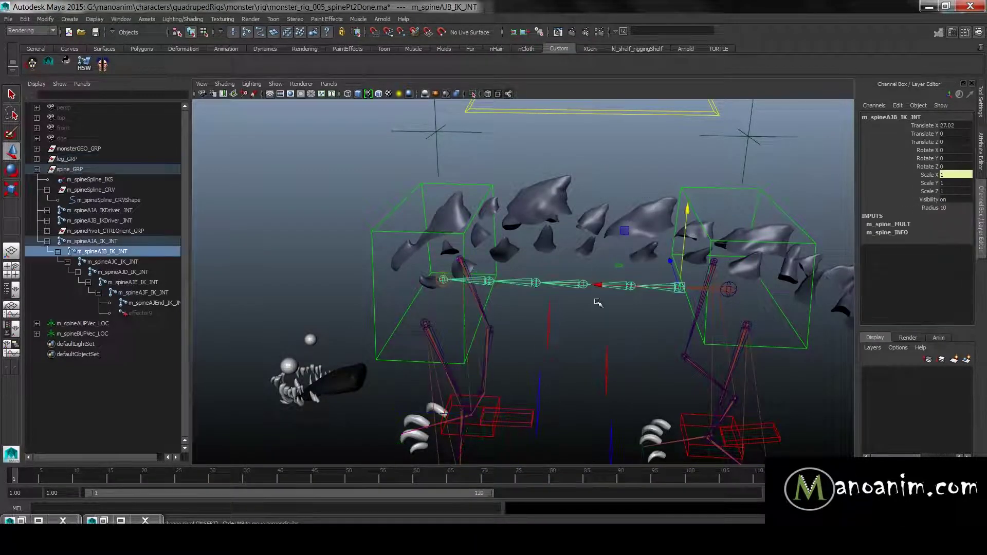
pyautogui.click(323, 184)
pyautogui.keyDown('alt'); pyautogui.moveTo(472, 264); pyautogui.dragTo(528, 238, button='middle'); pyautogui.keyUp('alt')
pyautogui.keyDown('alt'); pyautogui.moveTo(528, 239); pyautogui.dragTo(694, 295, button='right'); pyautogui.keyUp('alt')
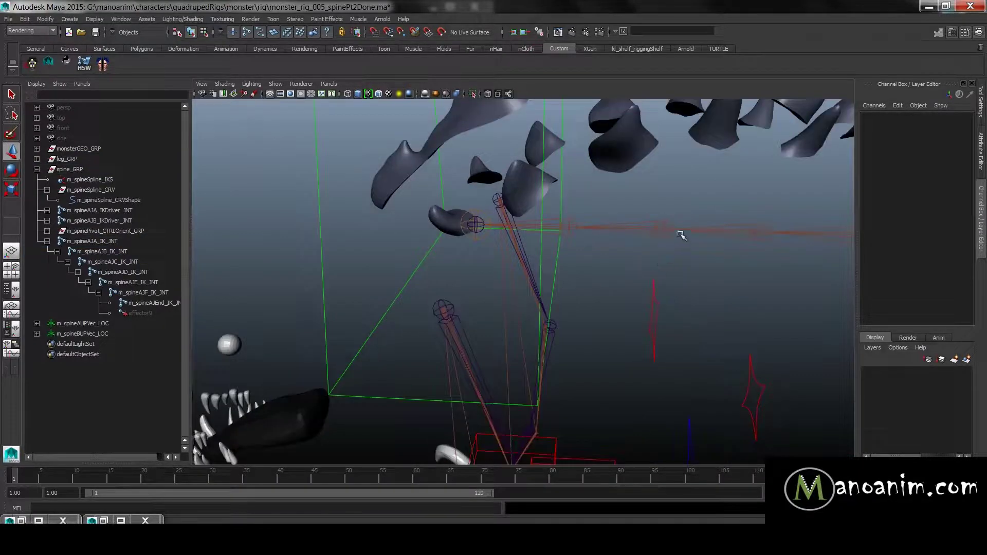
# Step: Enable the advanced twist controls in the IK solver attributes of m_spineSpline_IKS
pyautogui.keyDown('alt'); pyautogui.moveTo(562, 207); pyautogui.dragTo(510, 282); pyautogui.keyUp('alt')
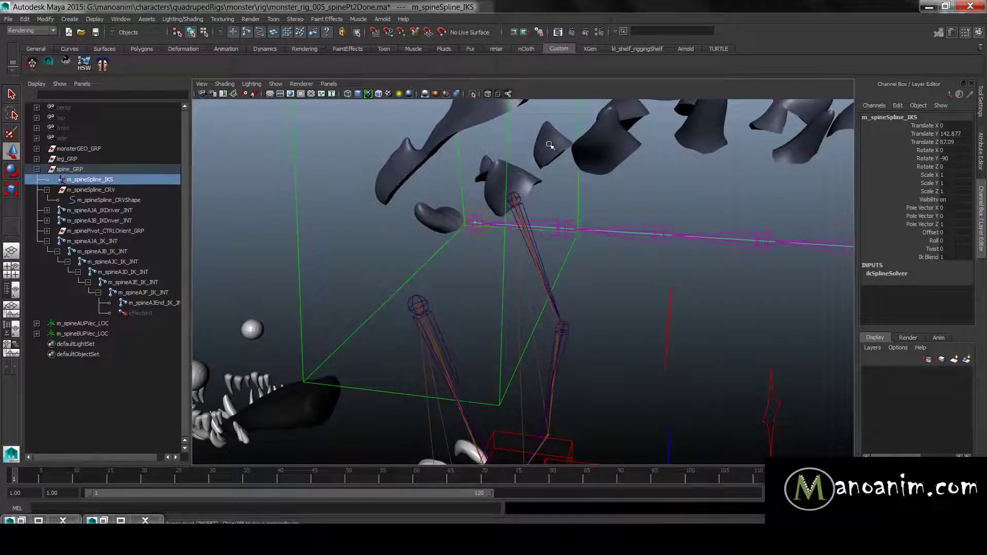
pyautogui.hotkey('ctrl', 'a')
pyautogui.hotkey('ctrl', 'a')
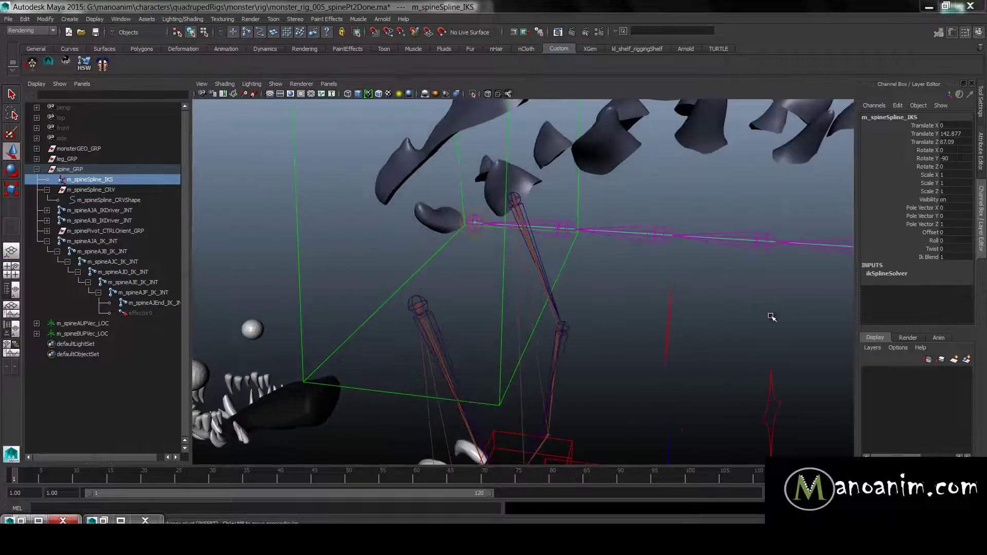
pyautogui.hotkey('ctrl', 'a')
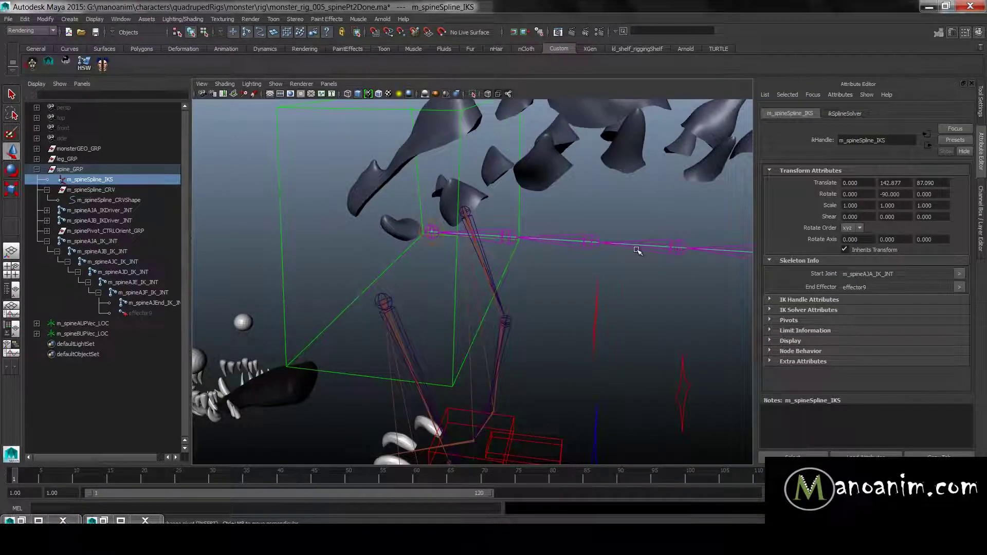
pyautogui.click(843, 114)
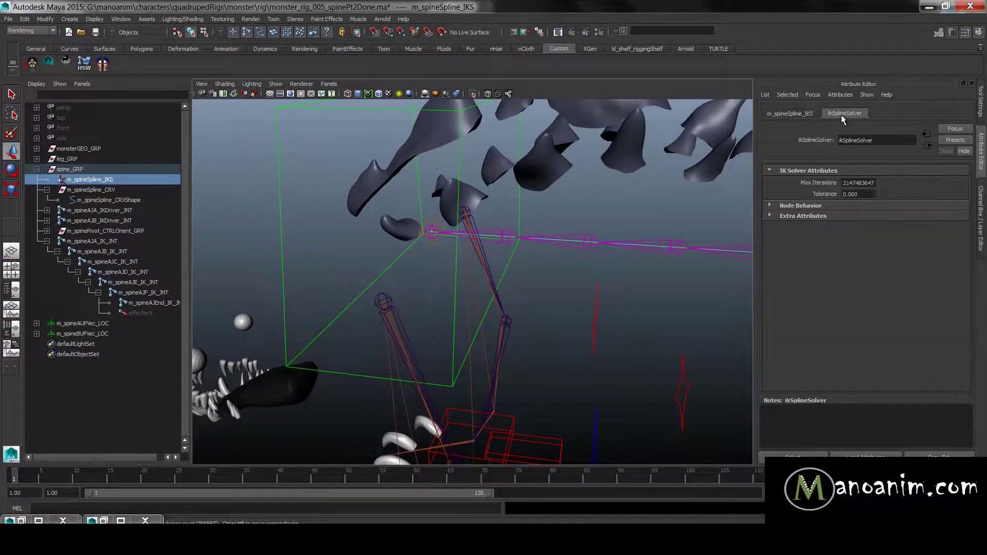
pyautogui.click(809, 115)
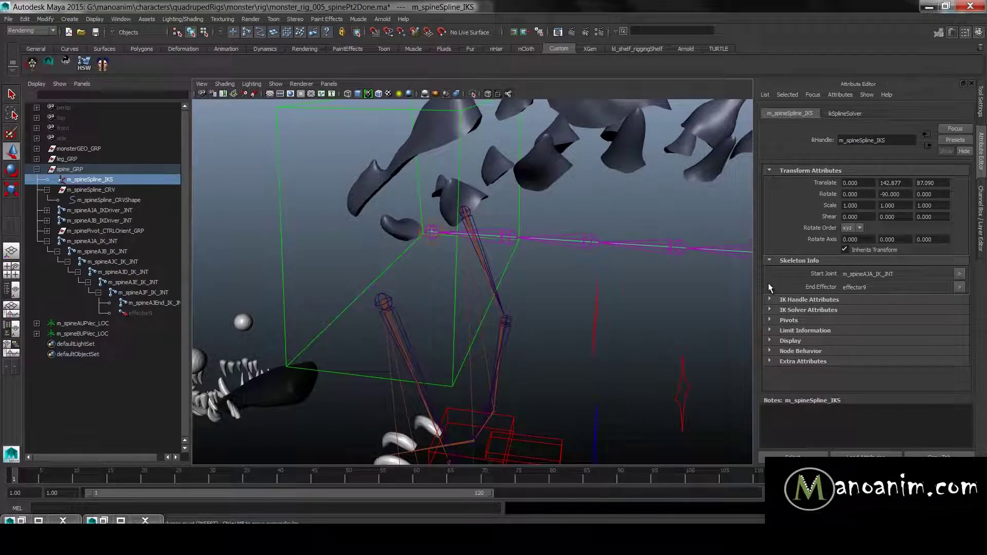
pyautogui.click(829, 310)
pyautogui.scroll(-3, 890, 315)
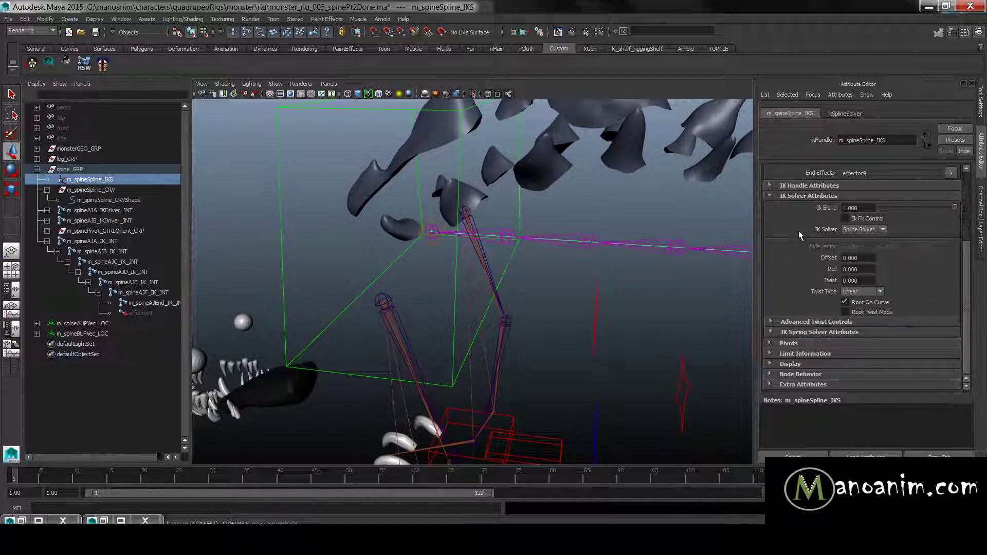
pyautogui.click(808, 323)
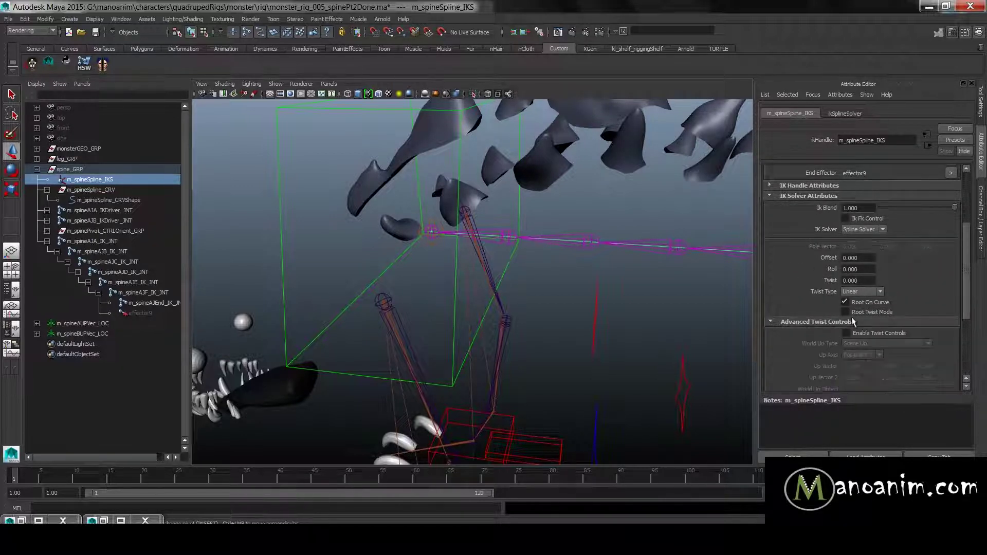
pyautogui.scroll(-3, 851, 318)
pyautogui.click(876, 242)
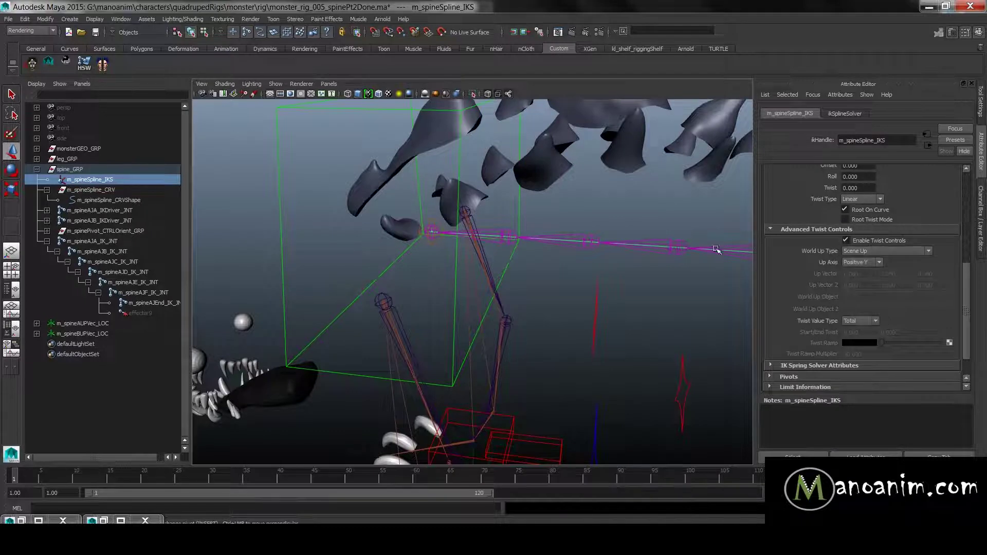
# Step: Set the World Up Type of the spine IK handle's twist controls to Object Up (Start/End)
pyautogui.click(868, 261)
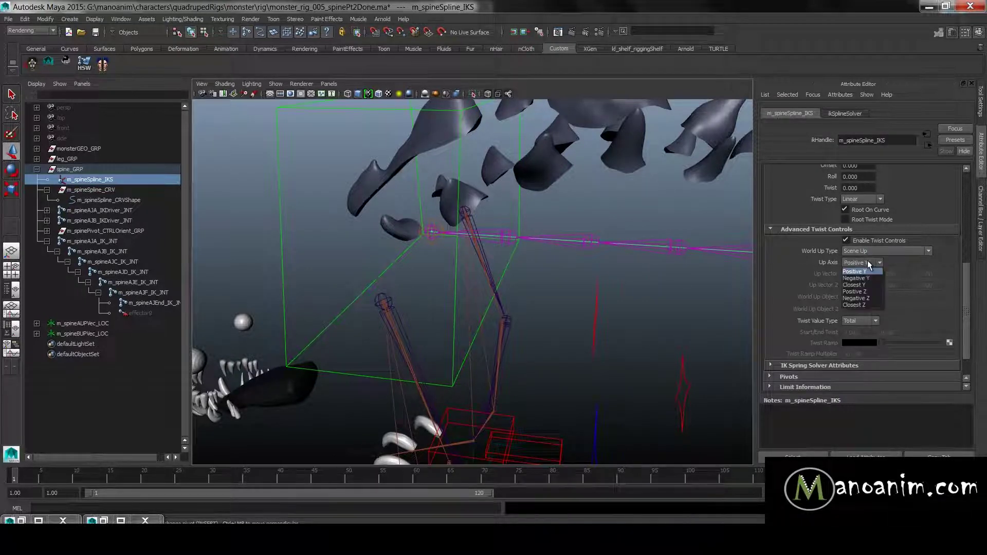
pyautogui.click(868, 251)
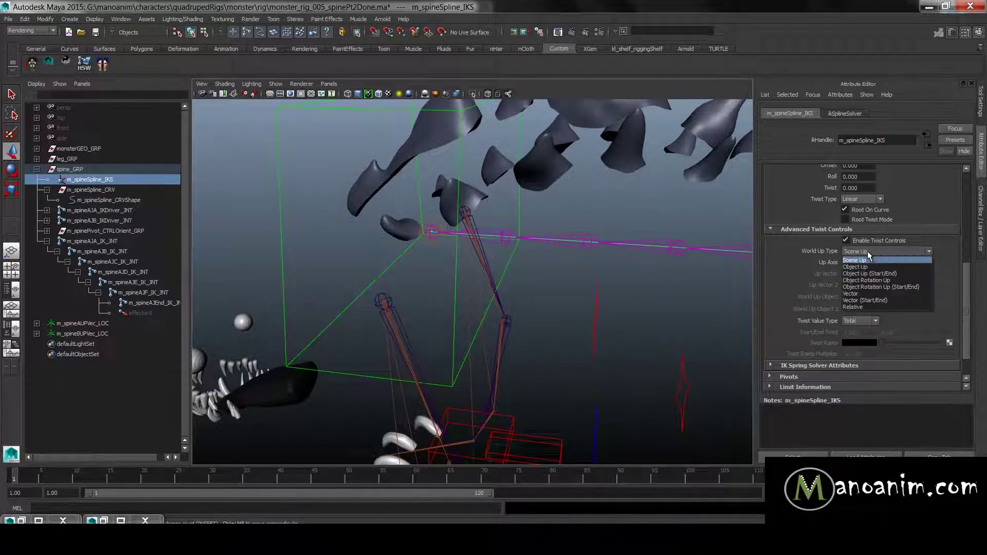
pyautogui.click(911, 274)
# Step: Copy the name m_spineAUPVec_LOC and enter it as the World Up Object of m_spineSpline_IKS
pyautogui.keyDown('alt'); pyautogui.moveTo(566, 225); pyautogui.dragTo(458, 220, button='right'); pyautogui.keyUp('alt')
pyautogui.click(88, 323)
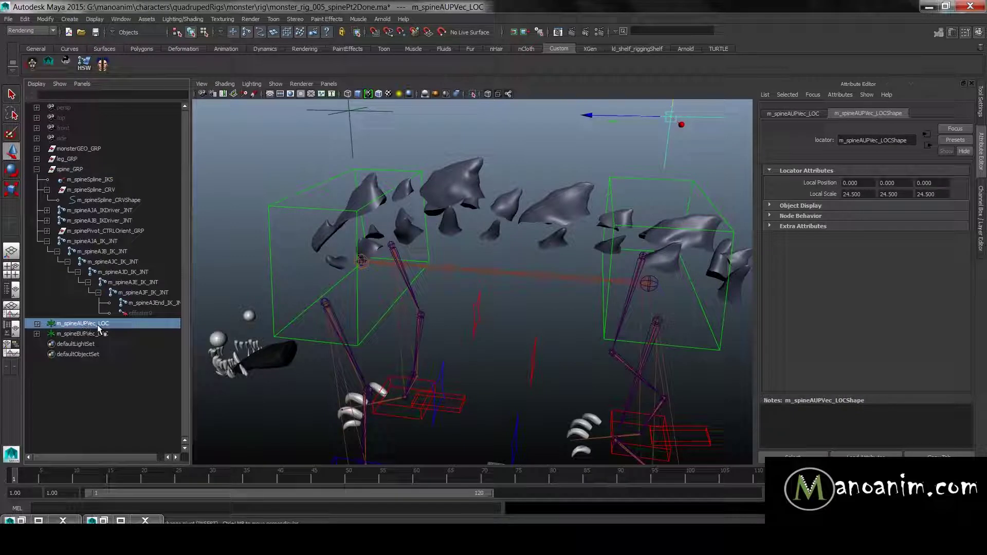
pyautogui.doubleClick(98, 325)
pyautogui.hotkey('ctrl', 'c')
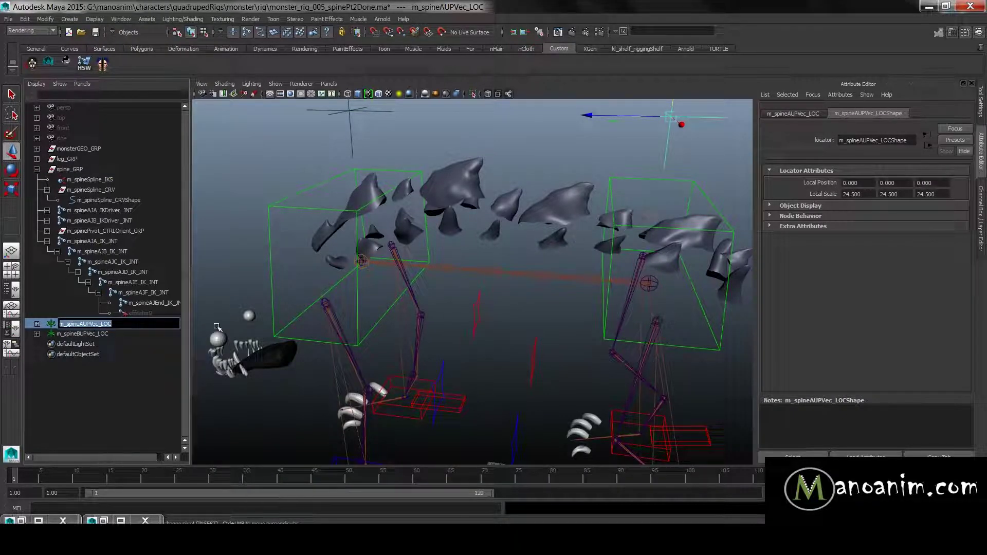
pyautogui.click(171, 335)
pyautogui.click(90, 180)
pyautogui.click(872, 297)
# Step: Set World Up Object 2 of the spine IK handle to m_spineBUPVec_LOC
pyautogui.click(868, 309)
pyautogui.hotkey('ctrl', 'v')
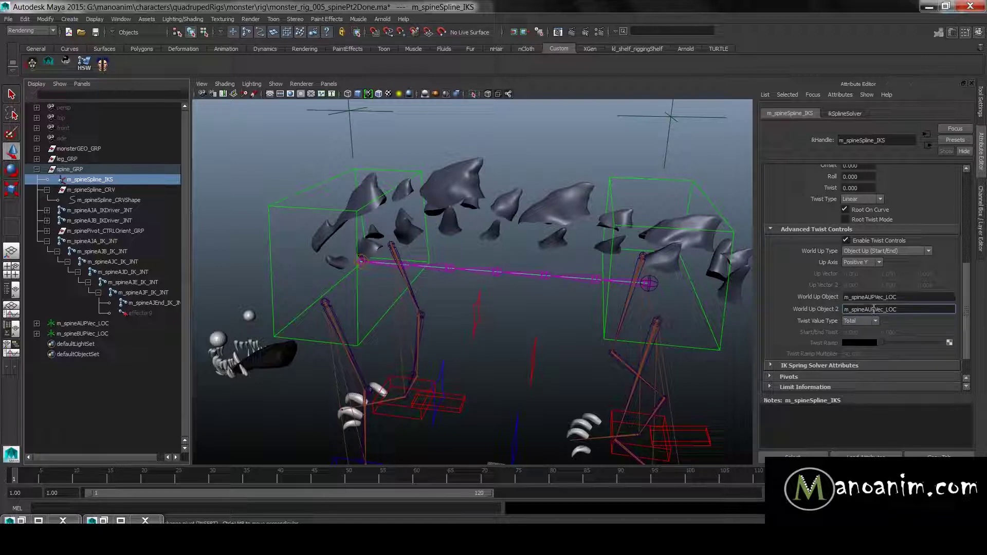
pyautogui.press('BackSpace')
pyautogui.write('B')
pyautogui.press('Return')
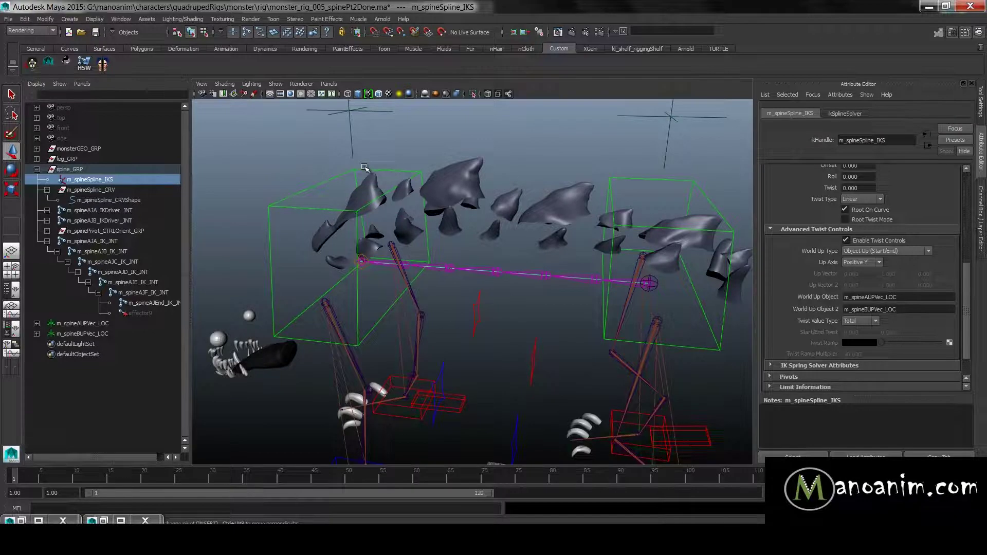
# Step: Parent m_spineBUPVec_LOC under the chest-end box control m_spineAJB_IKDriver_CTRL
pyautogui.click(379, 172)
pyautogui.keyDown('alt'); pyautogui.moveTo(427, 194); pyautogui.dragTo(597, 267, button='right'); pyautogui.keyUp('alt')
pyautogui.press('e')
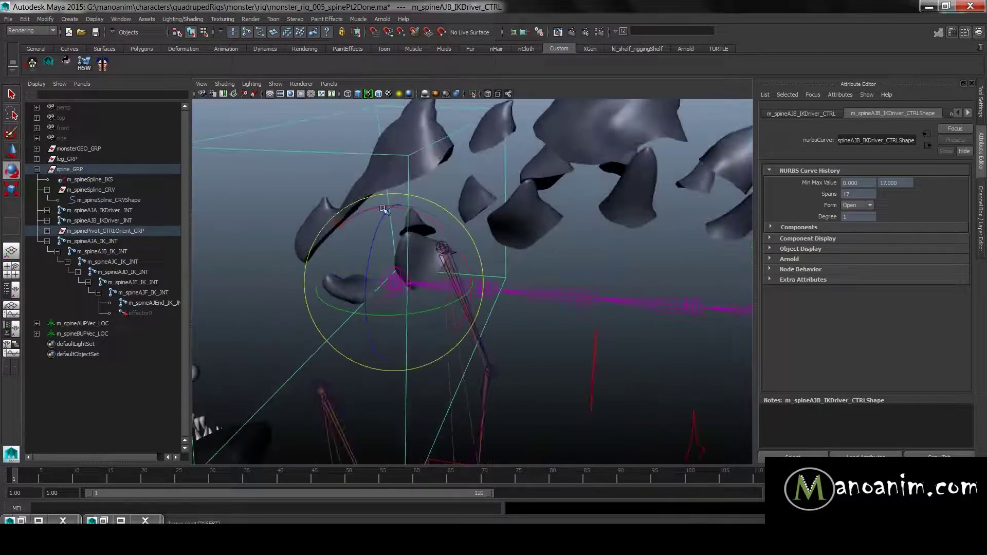
pyautogui.keyDown('alt'); pyautogui.moveTo(517, 201); pyautogui.dragTo(403, 204, button='right'); pyautogui.keyUp('alt')
pyautogui.press('w')
pyautogui.moveTo(392, 125); pyautogui.dragTo(450, 128)
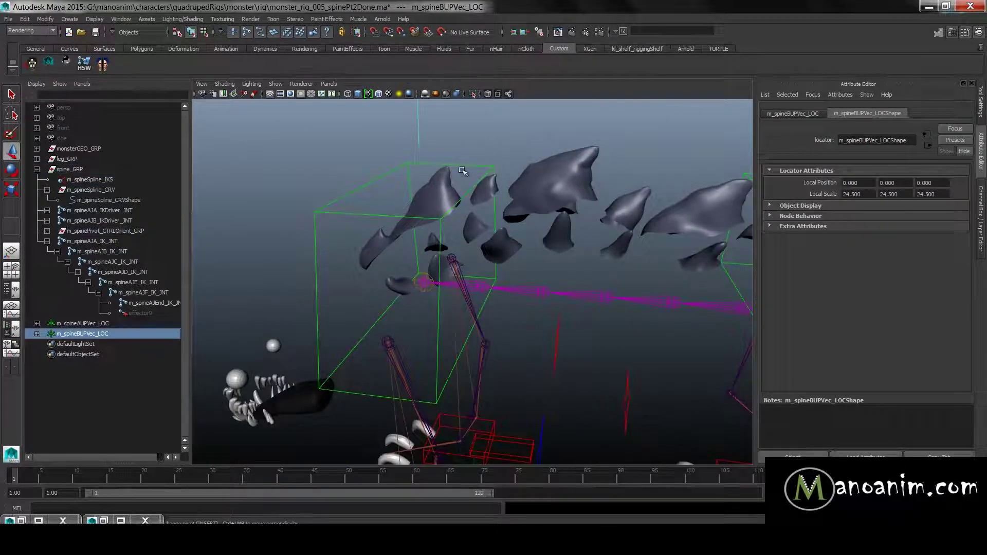
pyautogui.scroll(-3, 341, 233)
pyautogui.scroll(3, 473, 169)
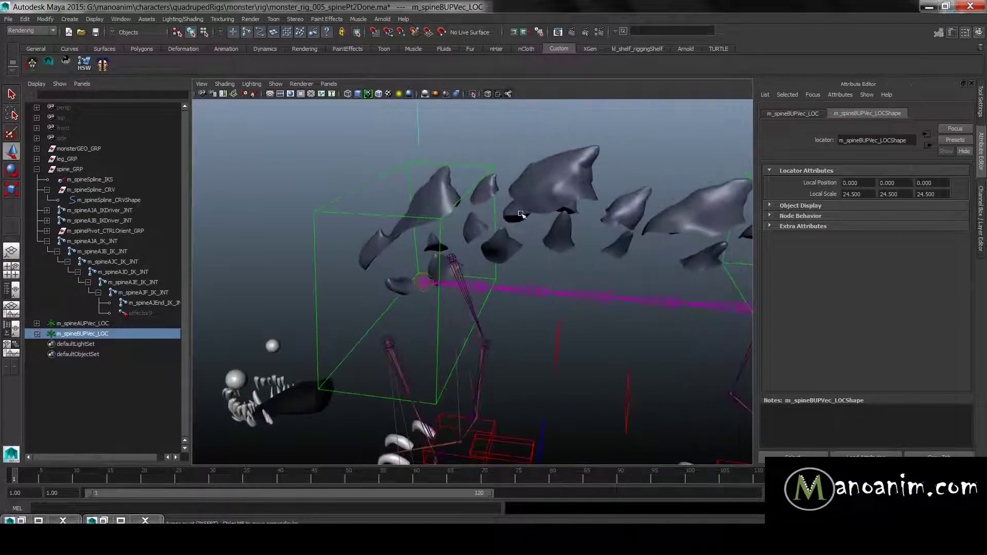
pyautogui.click(472, 162)
pyautogui.press('p')
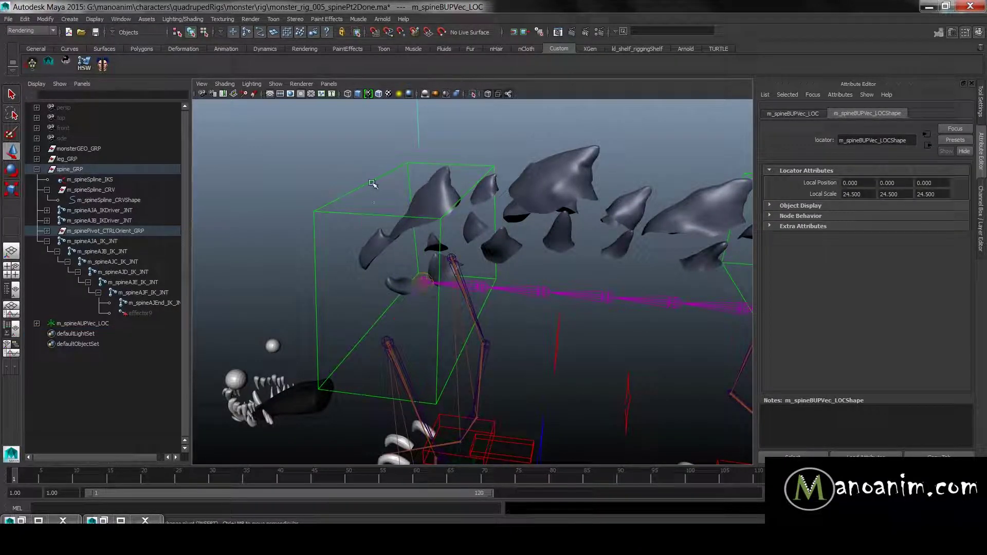
# Step: Test the spine twist by rotating m_spineAJB_IKDriver_CTRL, and undo the rotations
pyautogui.click(419, 181)
pyautogui.moveTo(409, 220)
pyautogui.mouseDown()
pyautogui.moveTo(399, 237)
pyautogui.moveTo(400, 226)
pyautogui.mouseUp()
pyautogui.hotkey('ctrl', 'z')
pyautogui.keyDown('alt'); pyautogui.moveTo(534, 220); pyautogui.dragTo(492, 240); pyautogui.keyUp('alt')
pyautogui.moveTo(374, 211); pyautogui.dragTo(350, 273)
pyautogui.hotkey('ctrl', 'z')
pyautogui.hotkey('ctrl', 'z')
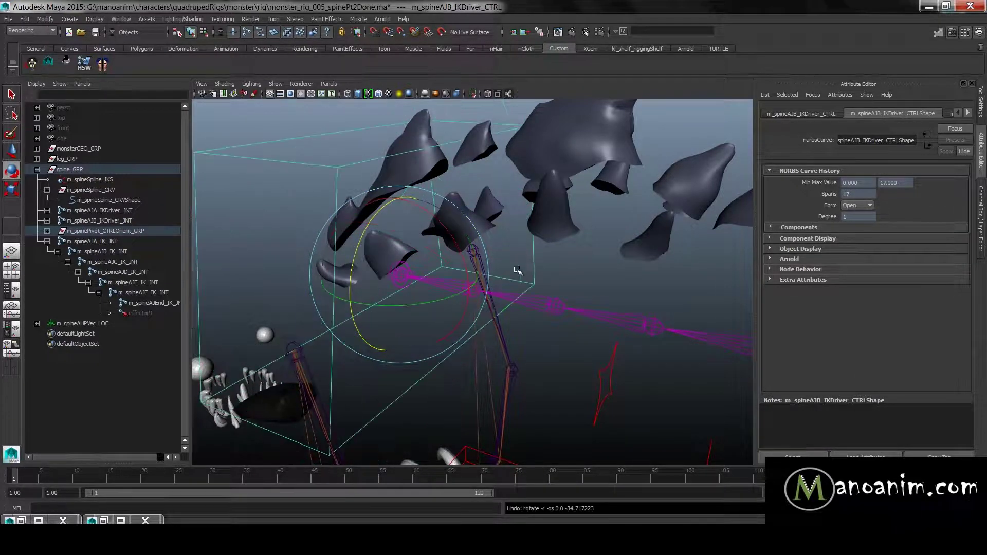
# Step: Try rotating the hip-end control m_spineAJA_IKDriver_CTRL to test its twist, and undo the rotation
pyautogui.keyDown('alt'); pyautogui.moveTo(517, 246); pyautogui.dragTo(444, 247, button='right'); pyautogui.keyUp('alt')
pyautogui.click(628, 205)
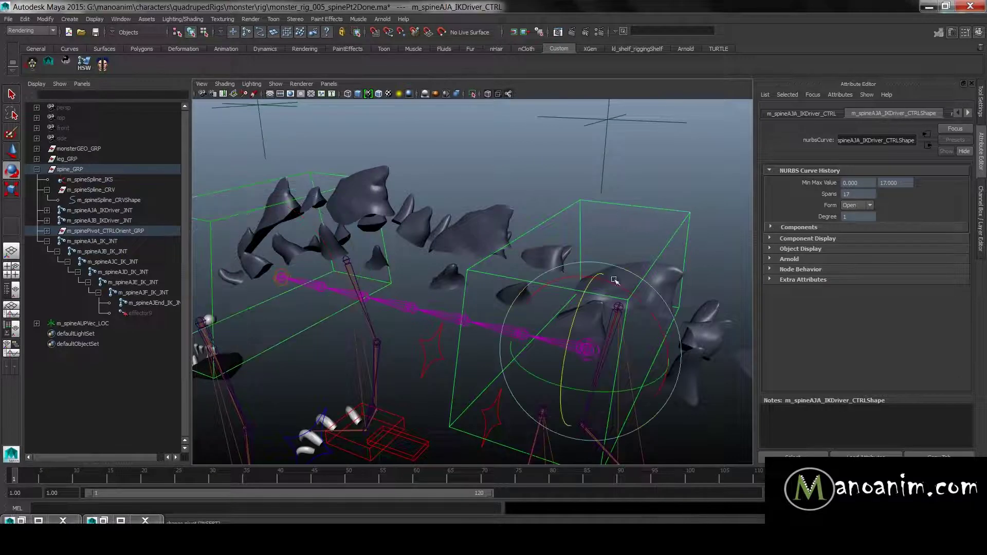
pyautogui.moveTo(591, 301); pyautogui.dragTo(595, 322)
pyautogui.keyDown('alt'); pyautogui.moveTo(596, 322); pyautogui.dragTo(577, 275, button='middle'); pyautogui.keyUp('alt')
pyautogui.keyDown('alt'); pyautogui.moveTo(578, 276); pyautogui.dragTo(677, 251, button='right'); pyautogui.keyUp('alt')
pyautogui.hotkey('ctrl', 'z')
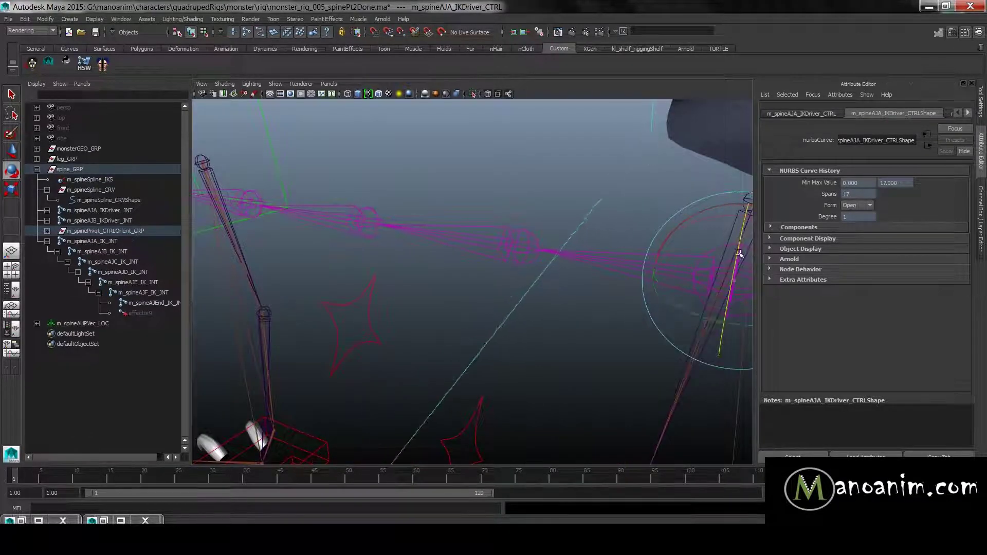
# Step: Parent m_spineAUPVec_LOC under the hip-end box control m_spineAJA_IKDriver_CTRL
pyautogui.keyDown('alt'); pyautogui.moveTo(704, 257); pyautogui.dragTo(559, 188, button='right'); pyautogui.keyUp('alt')
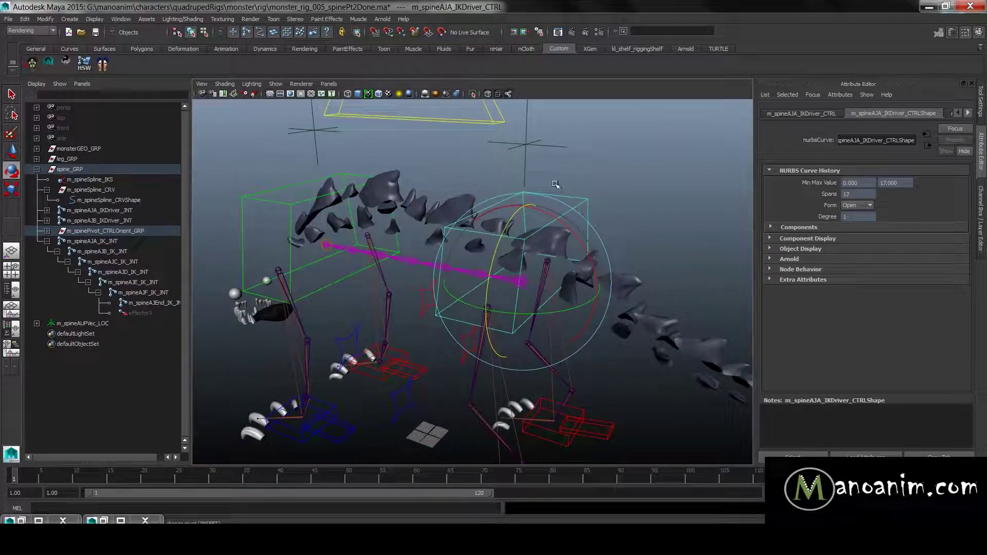
pyautogui.press('w')
pyautogui.click(528, 161)
pyautogui.keyDown('shift'); pyautogui.click(571, 198); pyautogui.keyUp('shift')
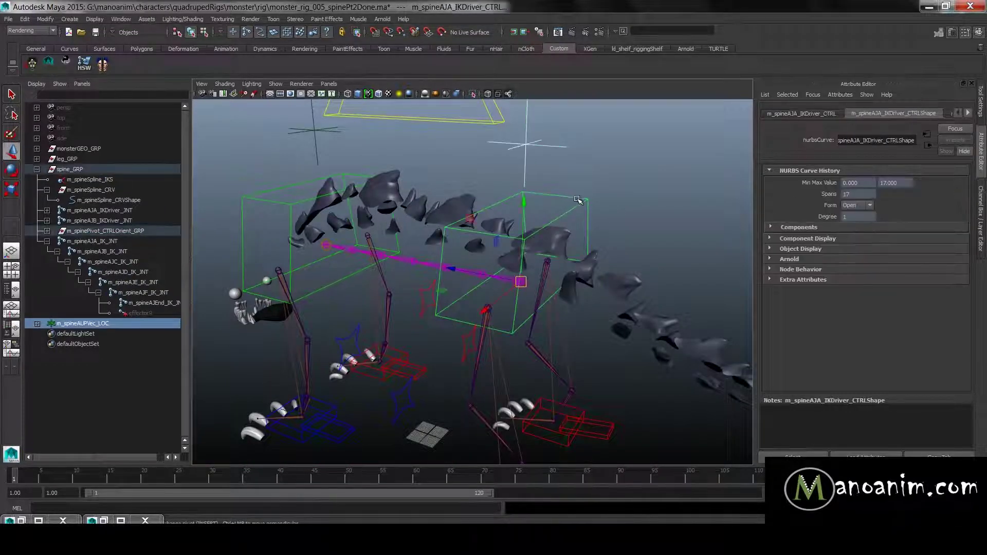
pyautogui.press('p')
pyautogui.keyDown('alt'); pyautogui.moveTo(565, 202); pyautogui.dragTo(615, 273, button='right'); pyautogui.keyUp('alt')
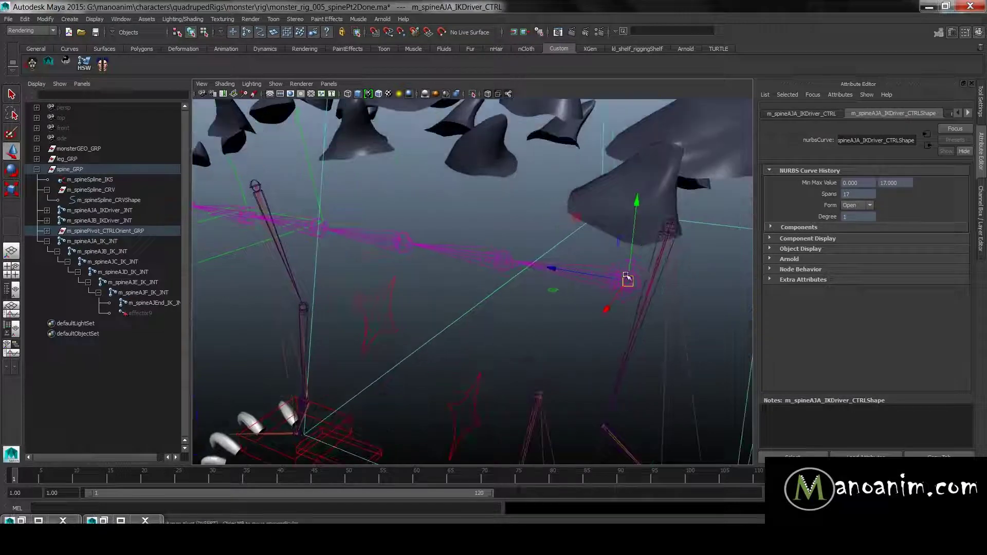
# Step: Test the twist again by rotating the hip-end control m_spineAJA_IKDriver_CTRL, undo the rotation, and clear the selection
pyautogui.keyDown('alt'); pyautogui.moveTo(614, 274); pyautogui.dragTo(572, 287, button='middle'); pyautogui.keyUp('alt')
pyautogui.keyDown('alt'); pyautogui.moveTo(573, 287); pyautogui.dragTo(599, 299, button='right'); pyautogui.keyUp('alt')
pyautogui.press('e')
pyautogui.moveTo(470, 245); pyautogui.dragTo(458, 269)
pyautogui.hotkey('ctrl', 'z')
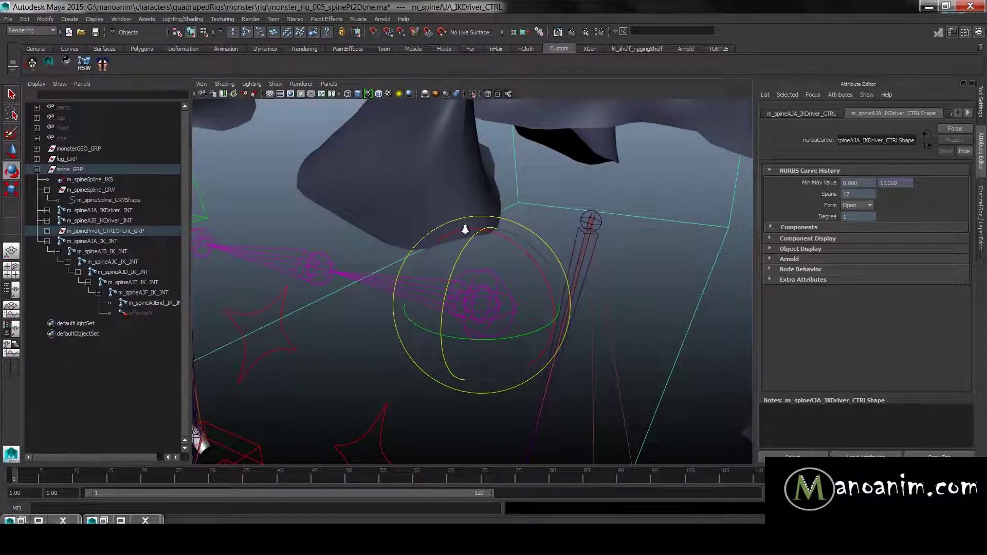
pyautogui.keyDown('alt'); pyautogui.moveTo(641, 231); pyautogui.dragTo(538, 166, button='right'); pyautogui.keyUp('alt')
pyautogui.click(537, 164)
# Step: Collapse spine_GRP in the scene hierarchy and save the monster rig scene
pyautogui.keyDown('alt'); pyautogui.moveTo(534, 163); pyautogui.dragTo(478, 235); pyautogui.keyUp('alt')
pyautogui.scroll(1, 479, 235)
pyautogui.press('w')
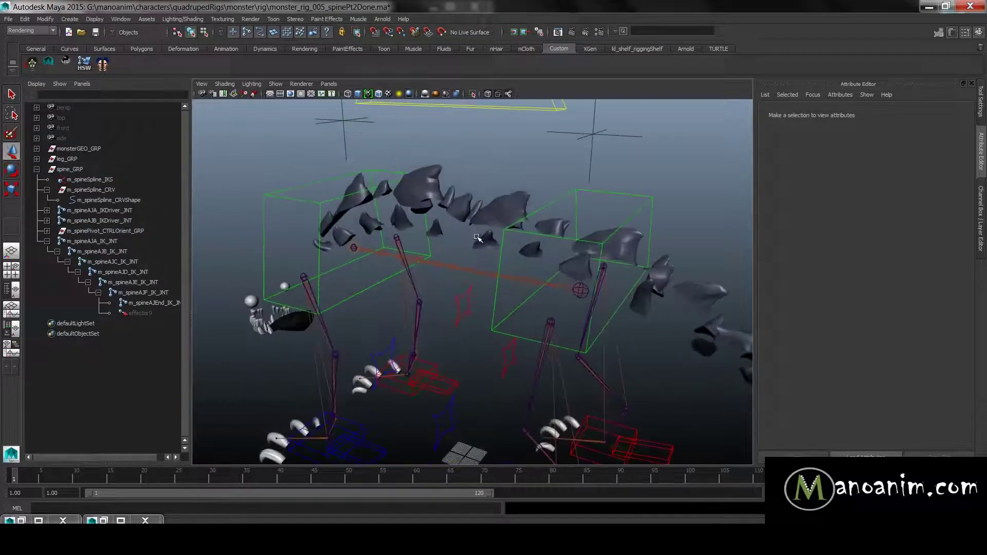
pyautogui.keyDown('alt'); pyautogui.moveTo(447, 226); pyautogui.dragTo(443, 223); pyautogui.keyUp('alt')
pyautogui.keyDown('alt'); pyautogui.moveTo(442, 222); pyautogui.dragTo(514, 263, button='right'); pyautogui.keyUp('alt')
pyautogui.scroll(-5, 563, 272)
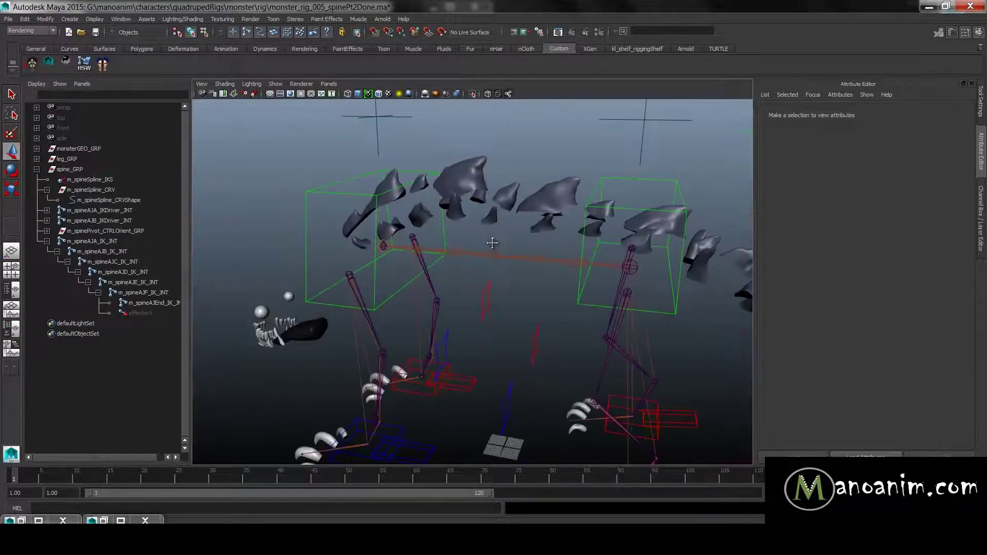
pyautogui.scroll(3, 524, 228)
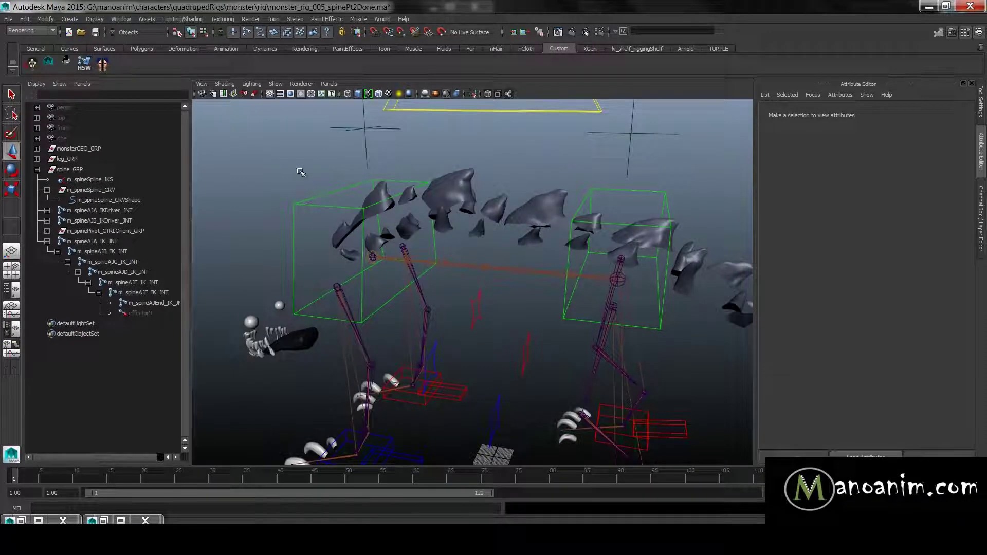
pyautogui.click(36, 169)
pyautogui.hotkey('ctrl', 's')
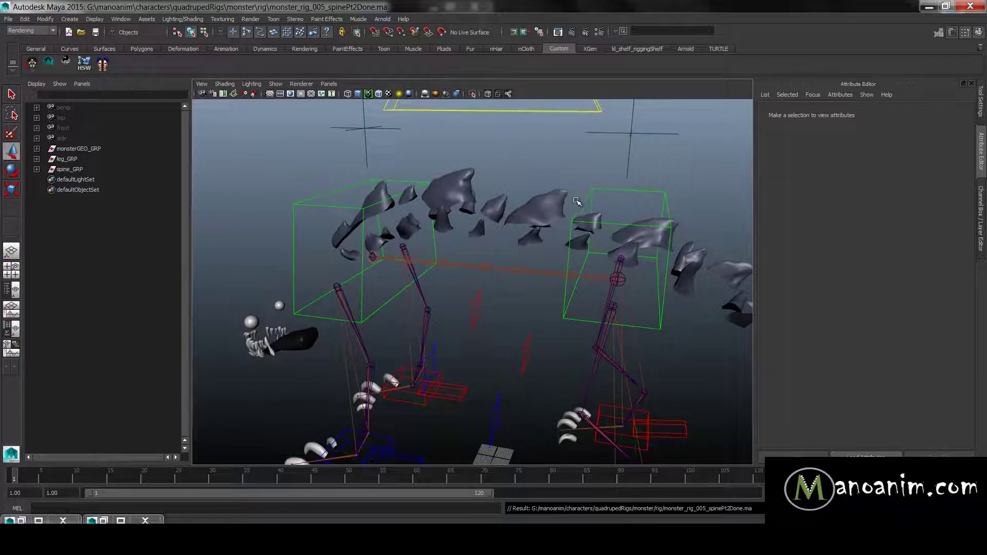
pyautogui.keyDown('alt'); pyautogui.moveTo(606, 203); pyautogui.dragTo(562, 226, button='right'); pyautogui.keyUp('alt')
pyautogui.keyDown('alt'); pyautogui.moveTo(562, 226); pyautogui.dragTo(531, 210, button='middle'); pyautogui.keyUp('alt')
pyautogui.keyDown('alt'); pyautogui.moveTo(532, 210); pyautogui.dragTo(630, 200, button='right'); pyautogui.keyUp('alt')
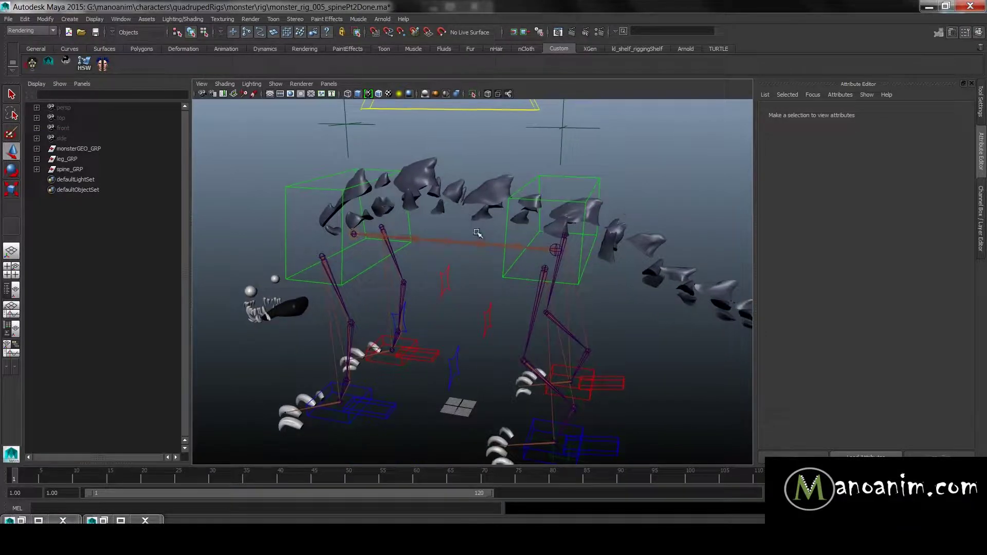
pyautogui.scroll(4, 463, 200)
pyautogui.scroll(-4, 519, 193)
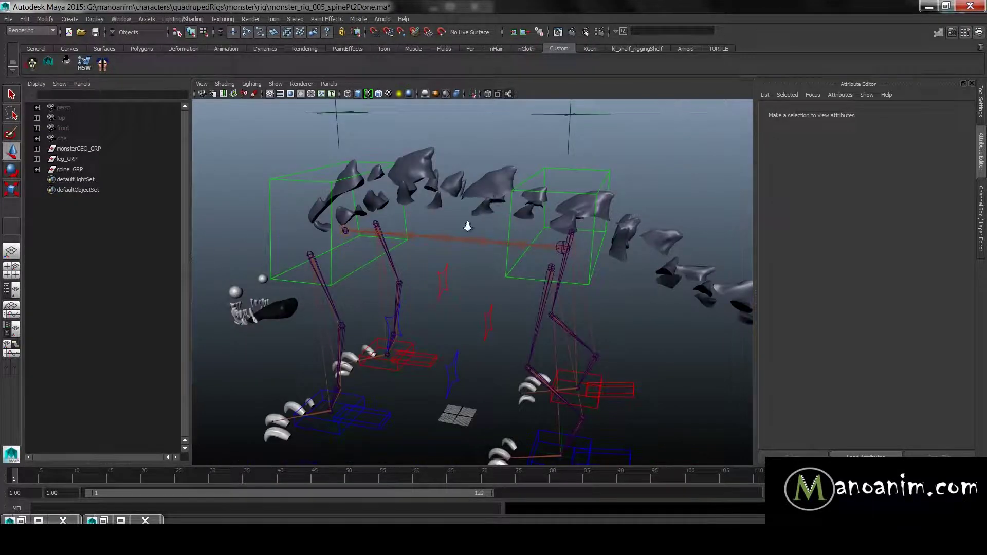
pyautogui.scroll(3, 467, 226)
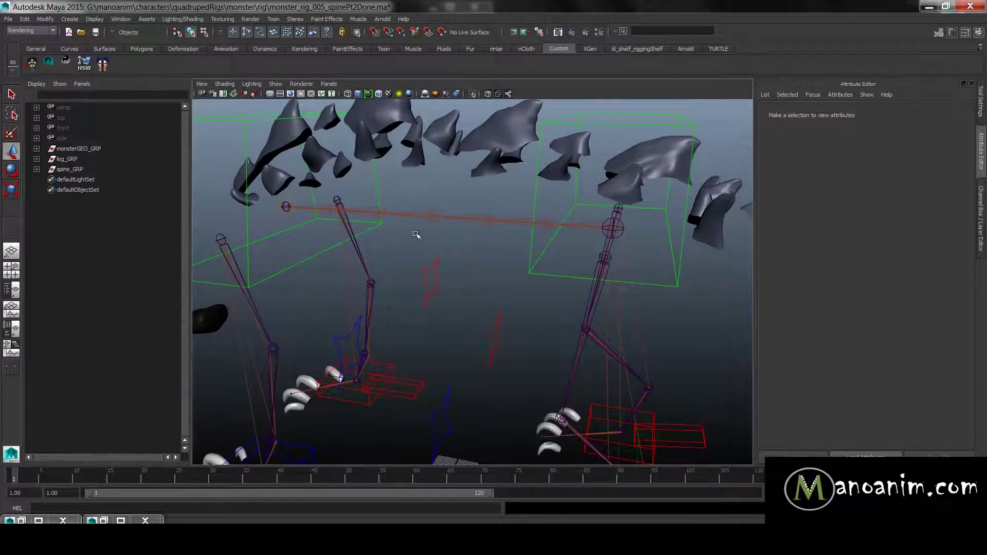
pyautogui.scroll(-5, 417, 235)
pyautogui.scroll(4, 481, 236)
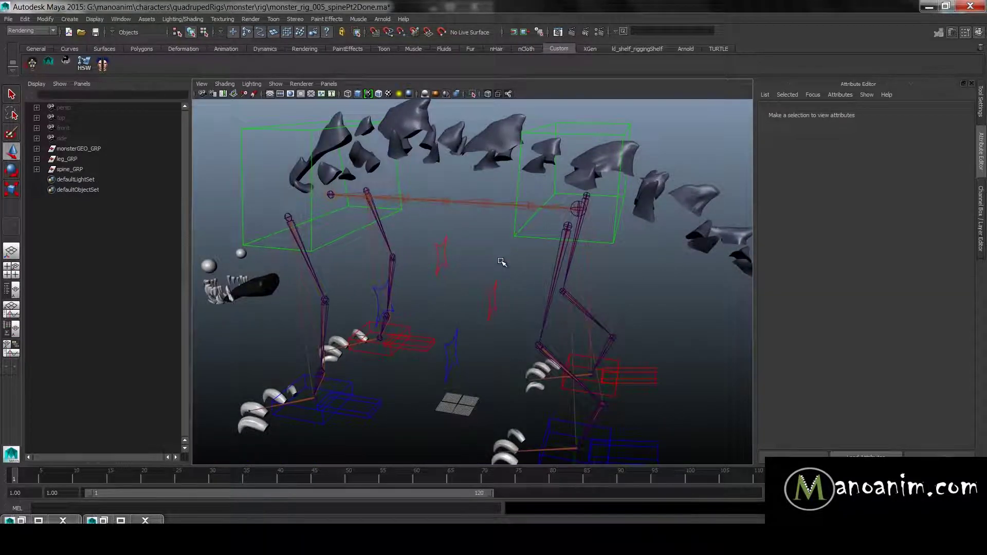
# Step: Create a polygon cylinder, scale it up lying along the body's length, and snap it to the middle of the spine joints
pyautogui.keyDown('shift'); pyautogui.moveTo(501, 262); pyautogui.dragTo(466, 263, button='right'); pyautogui.keyUp('shift')
pyautogui.press('e')
pyautogui.press('r')
pyautogui.moveTo(458, 408); pyautogui.dragTo(558, 342)
pyautogui.press('e')
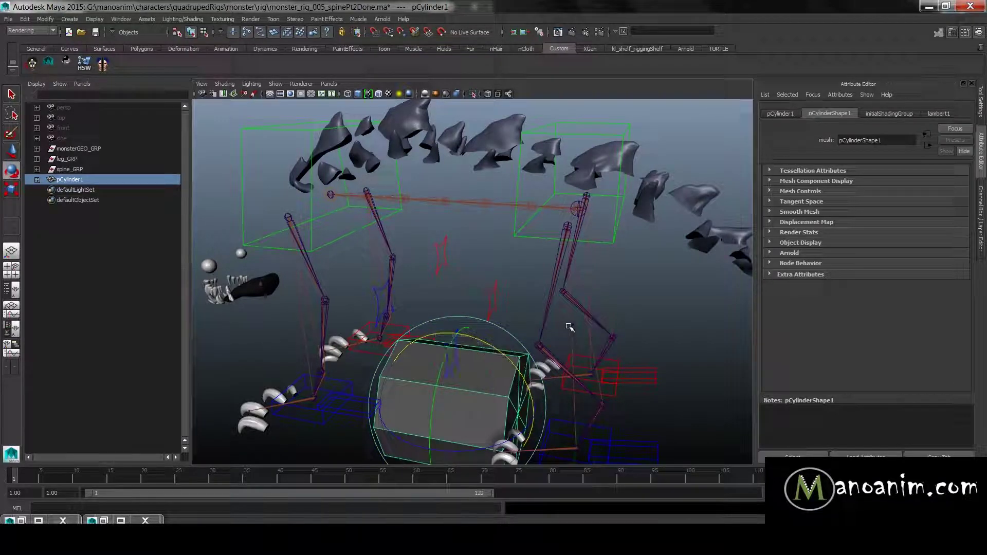
pyautogui.press('w')
pyautogui.press('v')
pyautogui.middleClick(445, 200)
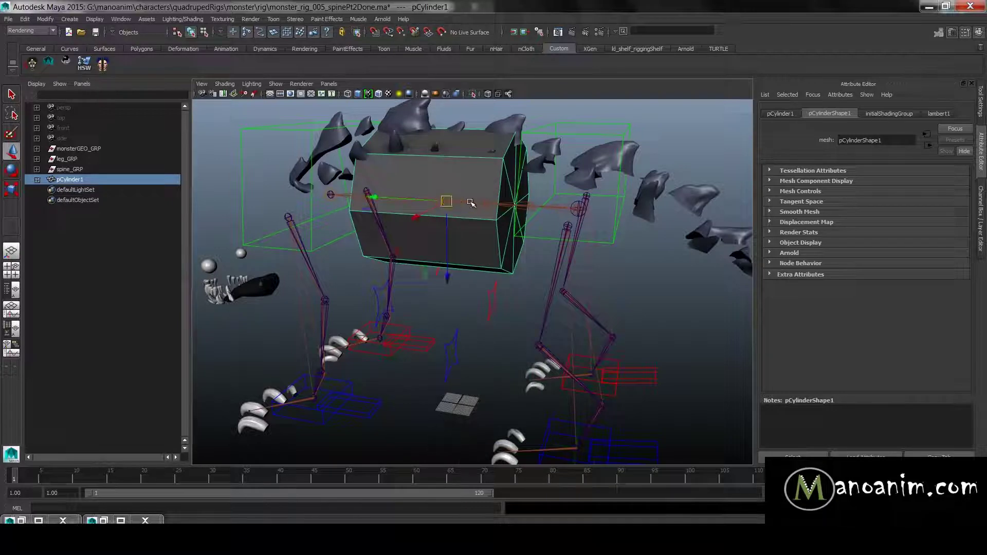
# Step: Lengthen the cylinder along the spine so it reaches both box controls, and add edge loops across its length
pyautogui.press('e')
pyautogui.press('r')
pyautogui.moveTo(376, 197); pyautogui.dragTo(309, 192)
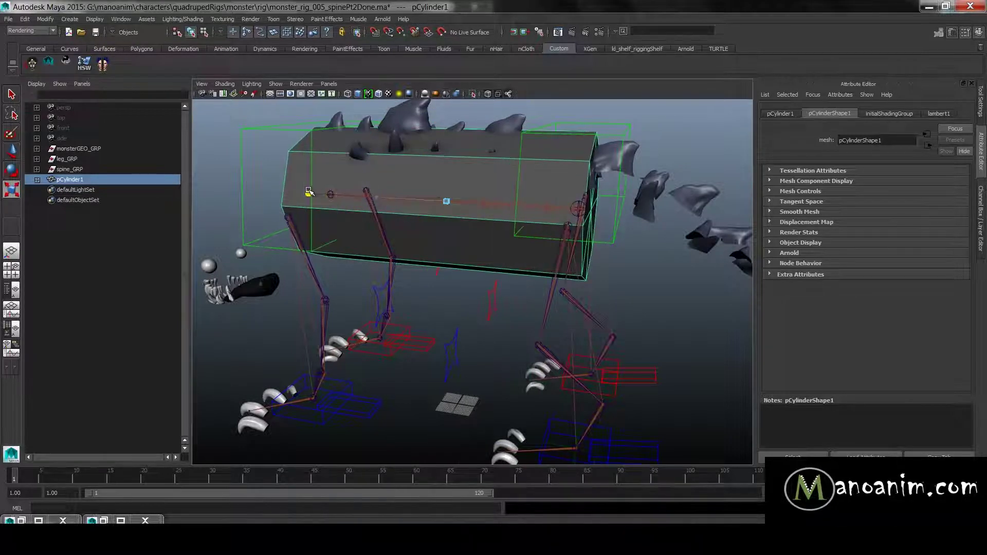
pyautogui.keyDown('alt'); pyautogui.moveTo(429, 206); pyautogui.dragTo(470, 206); pyautogui.keyUp('alt')
pyautogui.press('w')
pyautogui.keyDown('alt'); pyautogui.moveTo(471, 207); pyautogui.dragTo(502, 401, button='right'); pyautogui.keyUp('alt')
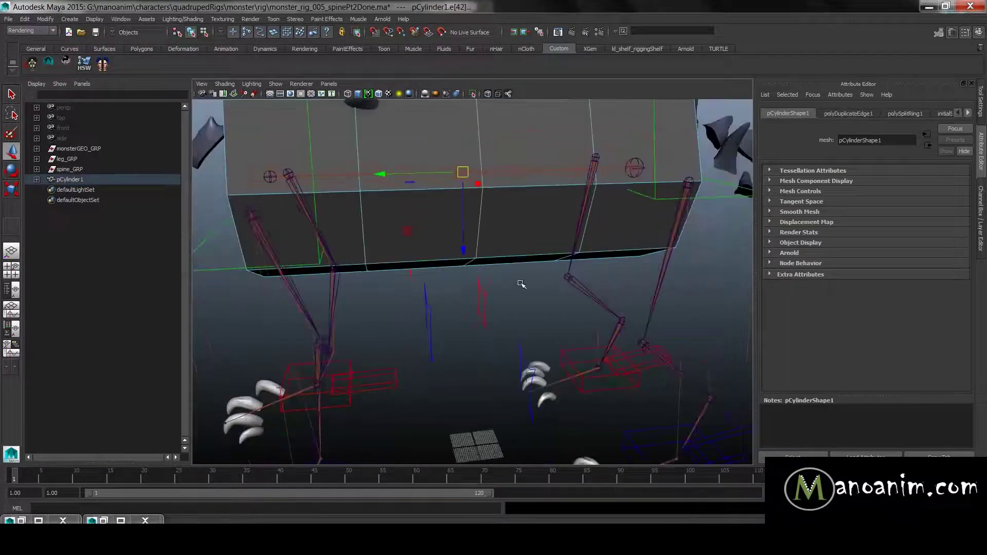
pyautogui.keyDown('alt'); pyautogui.moveTo(520, 284); pyautogui.dragTo(469, 245, button='right'); pyautogui.keyUp('alt')
pyautogui.keyDown('alt'); pyautogui.moveTo(469, 246); pyautogui.dragTo(484, 251); pyautogui.keyUp('alt')
# Step: Return the cylinder to object mode, smooth its mesh, and select the whole object
pyautogui.moveTo(503, 251); pyautogui.dragTo(515, 249, button='right')
pyautogui.press('space')
pyautogui.click(412, 293)
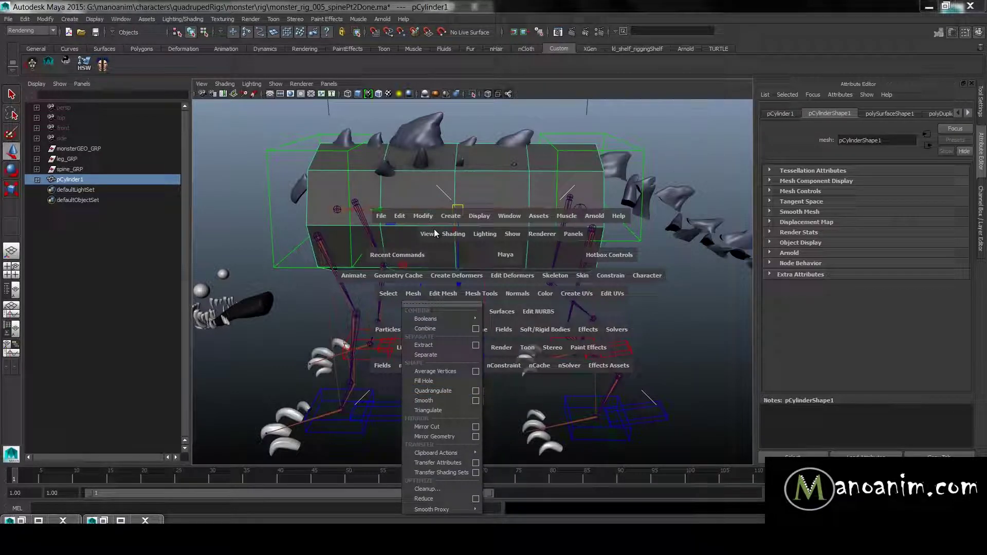
pyautogui.click(430, 400)
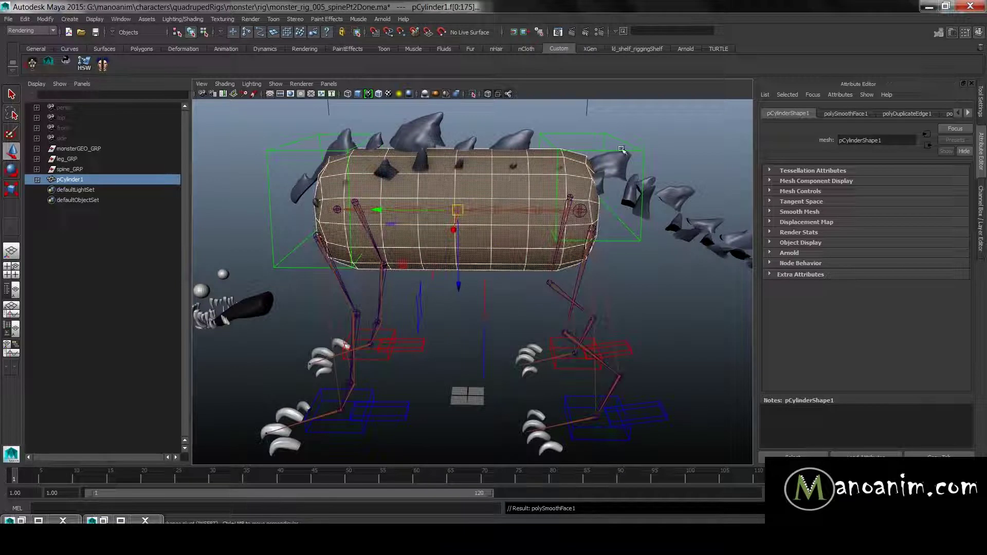
pyautogui.click(570, 115)
pyautogui.keyDown('alt'); pyautogui.moveTo(621, 209); pyautogui.dragTo(482, 236, button='right'); pyautogui.keyUp('alt')
pyautogui.click(488, 257)
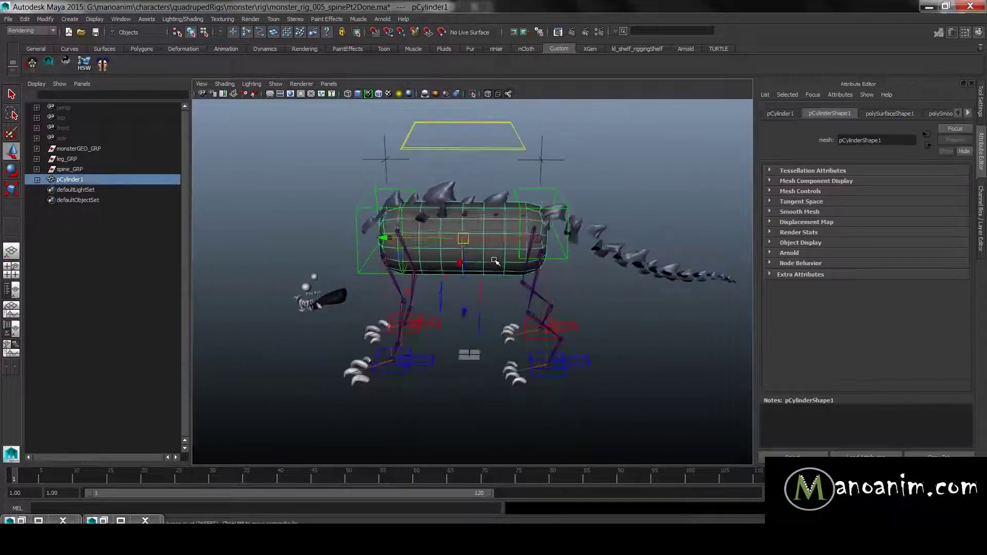
# Step: Delete the cylinder's construction history and freeze its transformations
pyautogui.press('space')
pyautogui.click(376, 218)
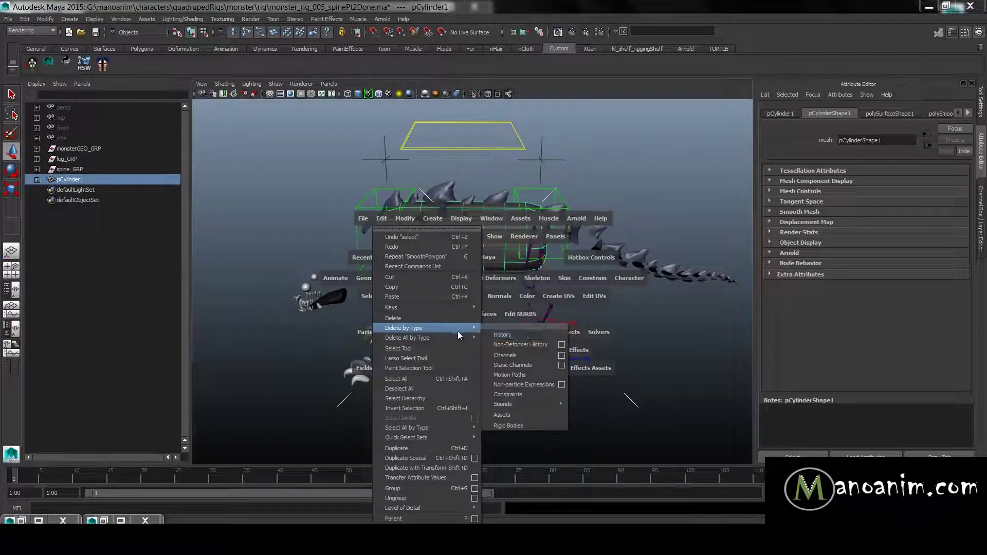
pyautogui.click(489, 330)
pyautogui.press('space')
pyautogui.click(363, 153)
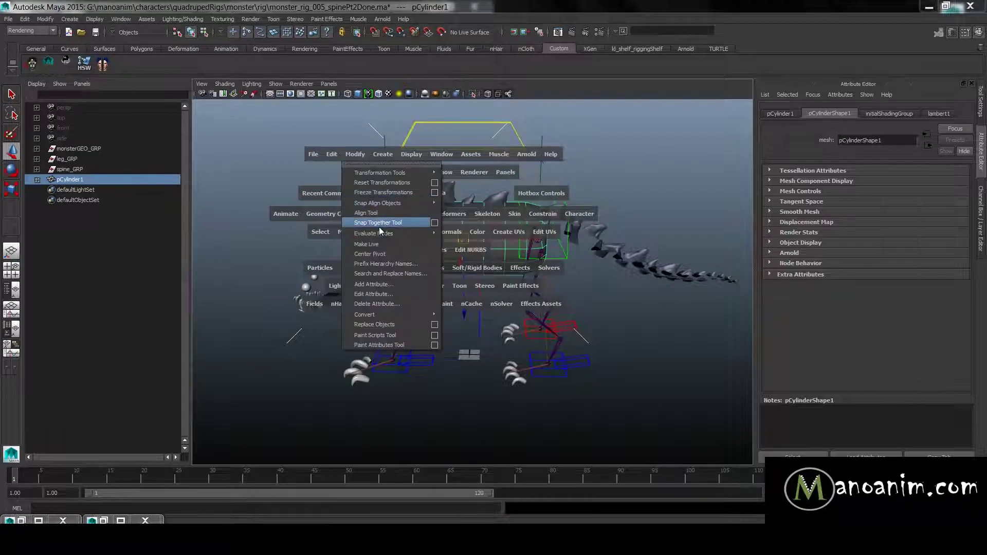
pyautogui.click(390, 192)
pyautogui.press('f')
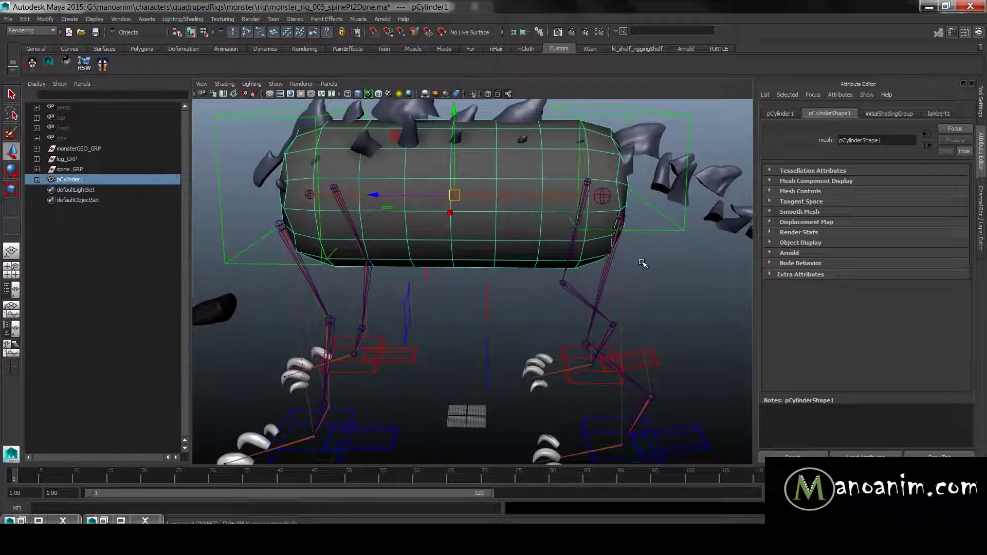
# Step: Show the cylinder's channels and freeze its transformations with Translate, Rotate and Scale enabled in the freeze options
pyautogui.hotkey('ctrl', 'a')
pyautogui.press('space')
pyautogui.moveTo(397, 150); pyautogui.dragTo(480, 187)
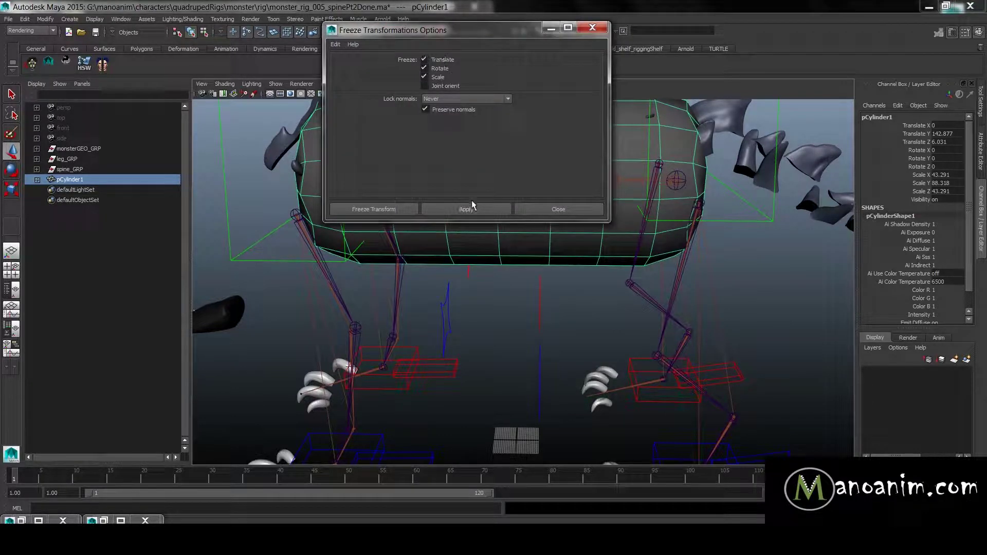
pyautogui.click(466, 209)
pyautogui.click(558, 209)
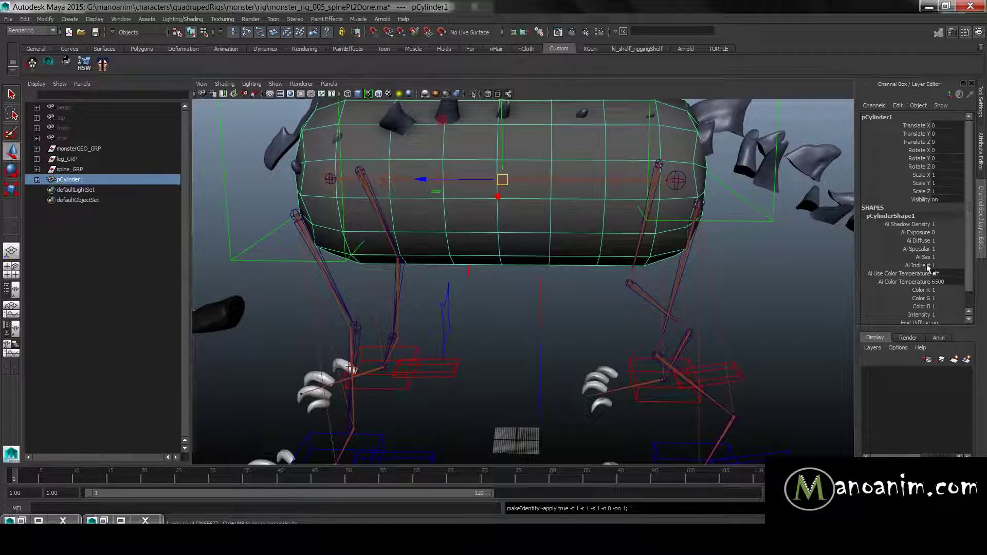
pyautogui.scroll(-2, 913, 267)
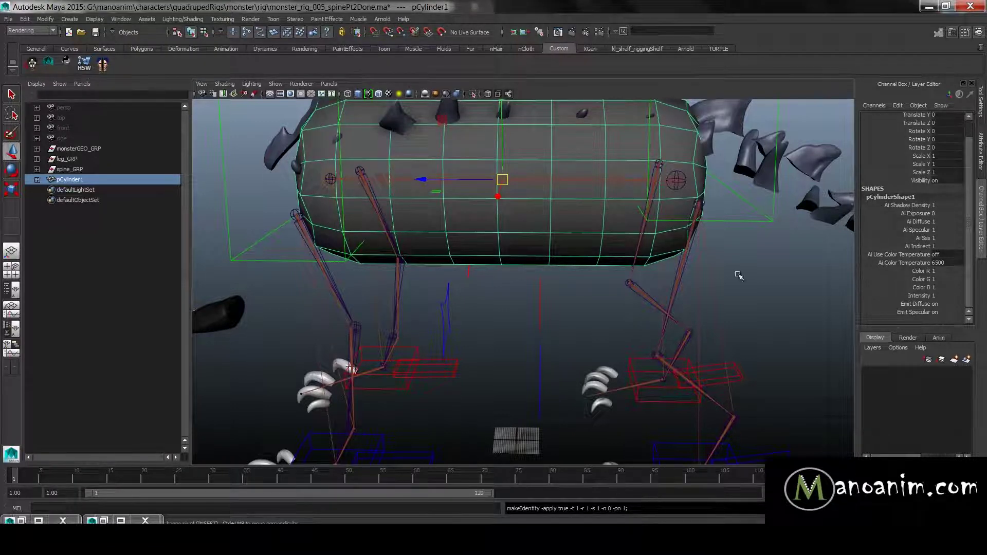
pyautogui.click(786, 282)
pyautogui.click(572, 238)
pyautogui.keyDown('alt'); pyautogui.moveTo(551, 238); pyautogui.dragTo(526, 235, button='right'); pyautogui.keyUp('alt')
pyautogui.keyDown('alt'); pyautogui.moveTo(526, 236); pyautogui.dragTo(504, 224); pyautogui.keyUp('alt')
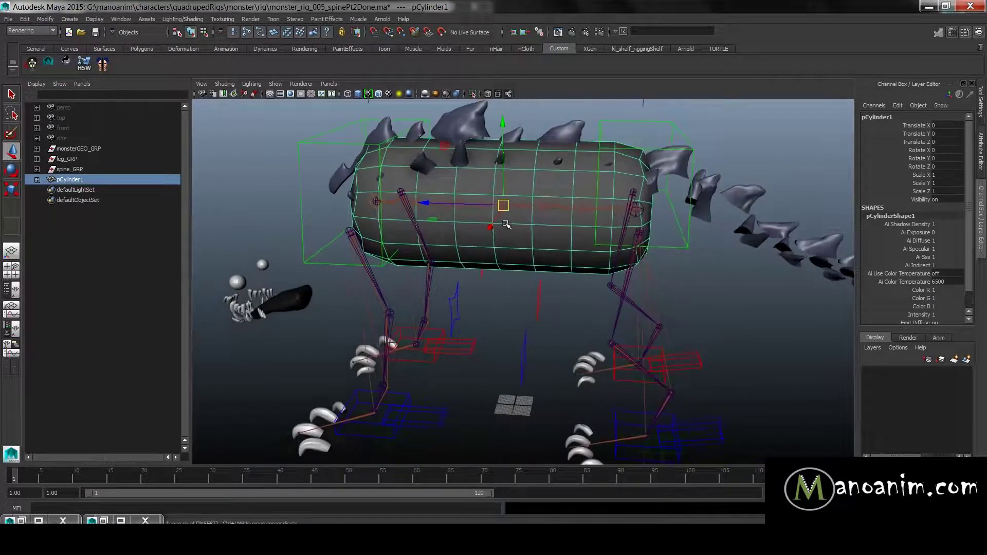
pyautogui.keyDown('alt'); pyautogui.moveTo(492, 236); pyautogui.dragTo(630, 192, button='right'); pyautogui.keyUp('alt')
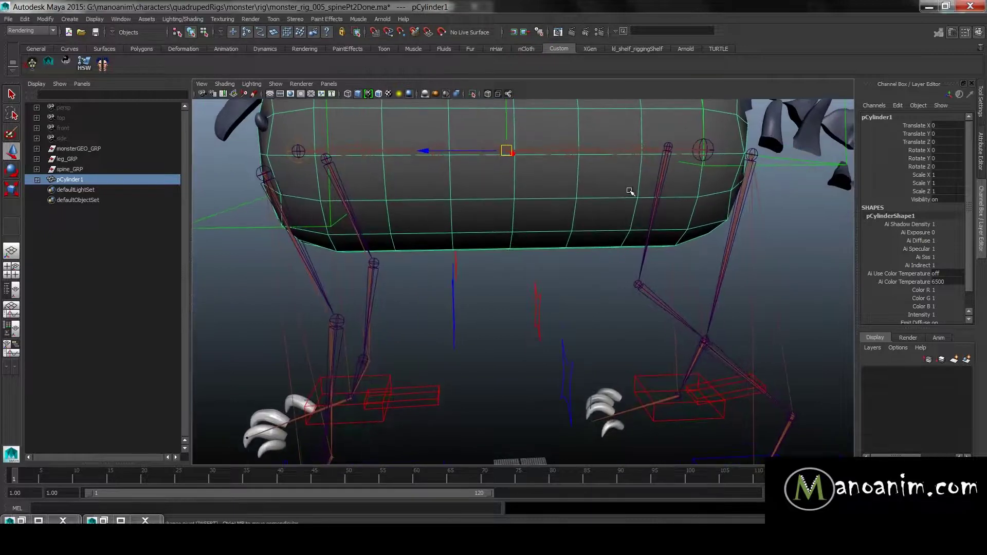
# Step: Bind pCylinder1 as skin to the spine joints from m_spineAJA_IK_JNT through m_spineAJF_IK_JNT, leaving out the end joint
pyautogui.click(638, 150)
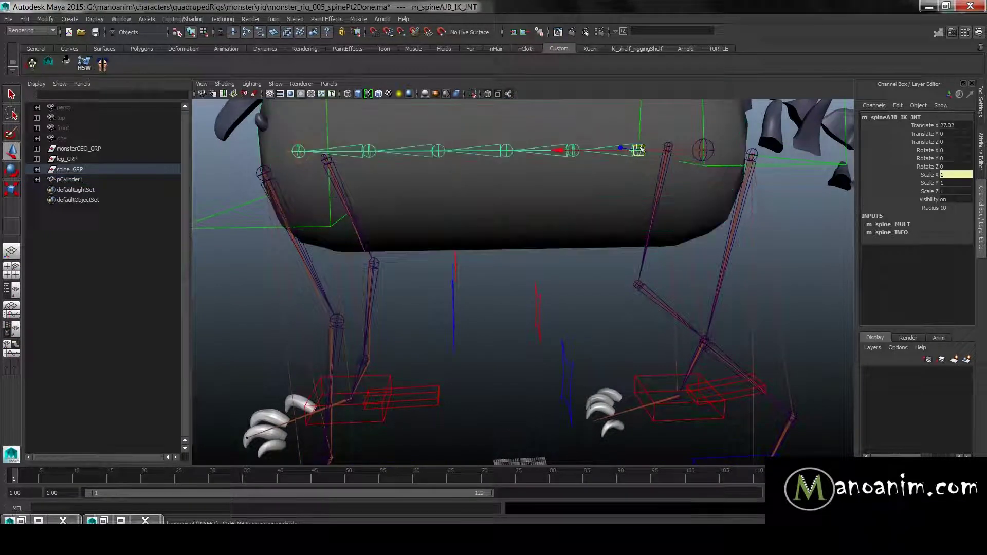
pyautogui.press('f')
pyautogui.click(47, 231)
pyautogui.keyDown('shift'); pyautogui.click(47, 231); pyautogui.keyUp('shift')
pyautogui.moveTo(118, 232); pyautogui.dragTo(133, 259)
pyautogui.keyDown('shift'); pyautogui.click(144, 282); pyautogui.keyUp('shift')
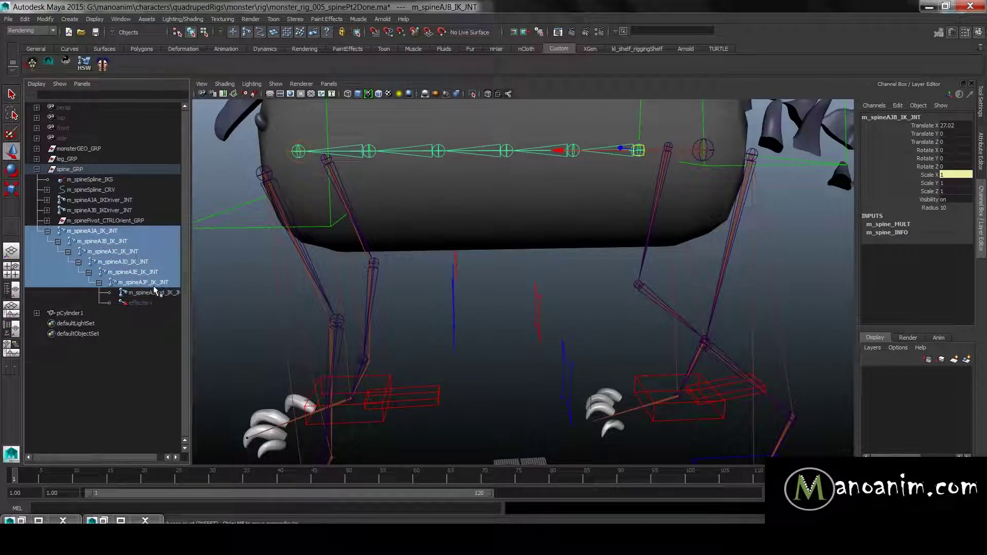
pyautogui.press('f')
pyautogui.keyDown('shift'); pyautogui.click(537, 225); pyautogui.keyUp('shift')
pyautogui.press('space')
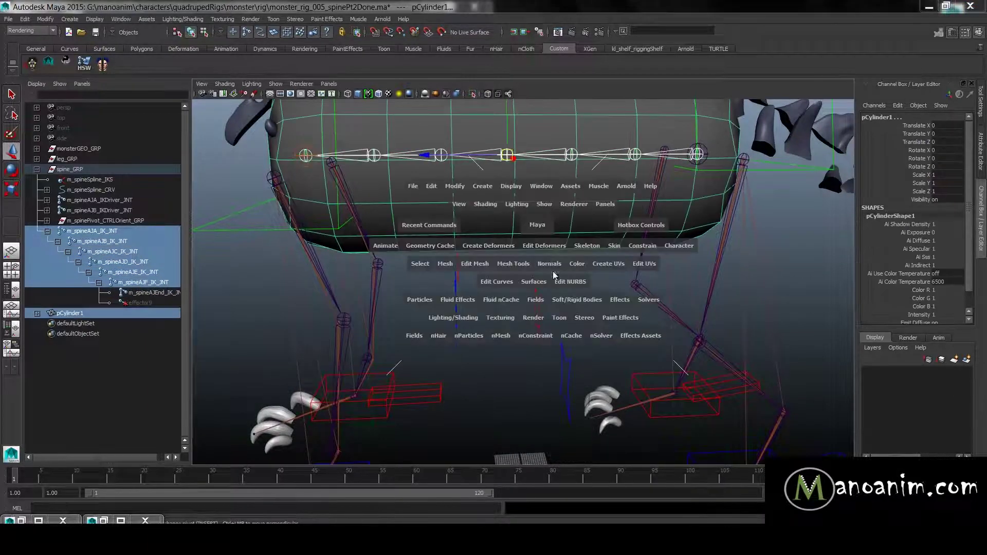
pyautogui.click(614, 245)
pyautogui.click(649, 270)
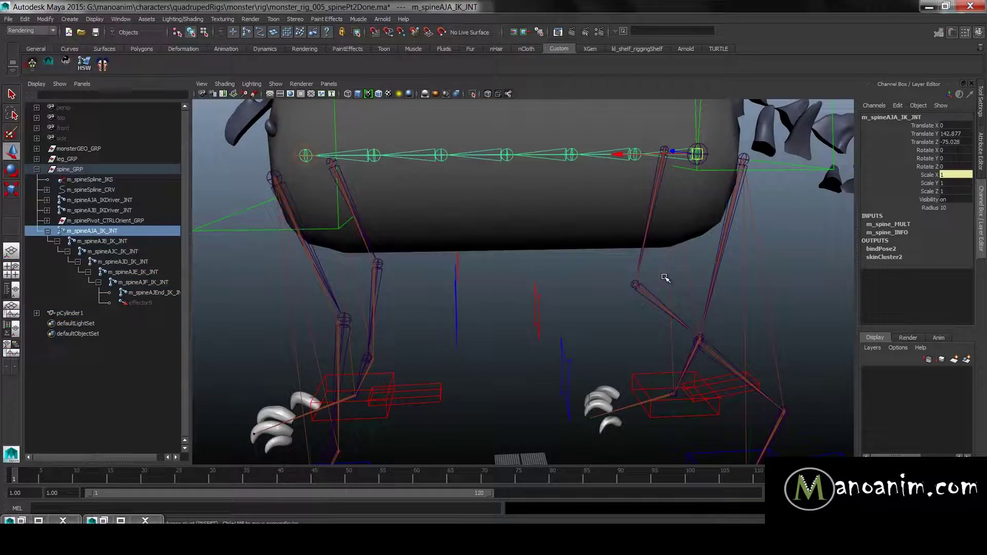
# Step: Test the skinned cylinder's stretch by moving the chest-end control m_spineAJB_IKDriver_CTRL to about X -15, Y 25, Z 137
pyautogui.click(773, 277)
pyautogui.click(579, 230)
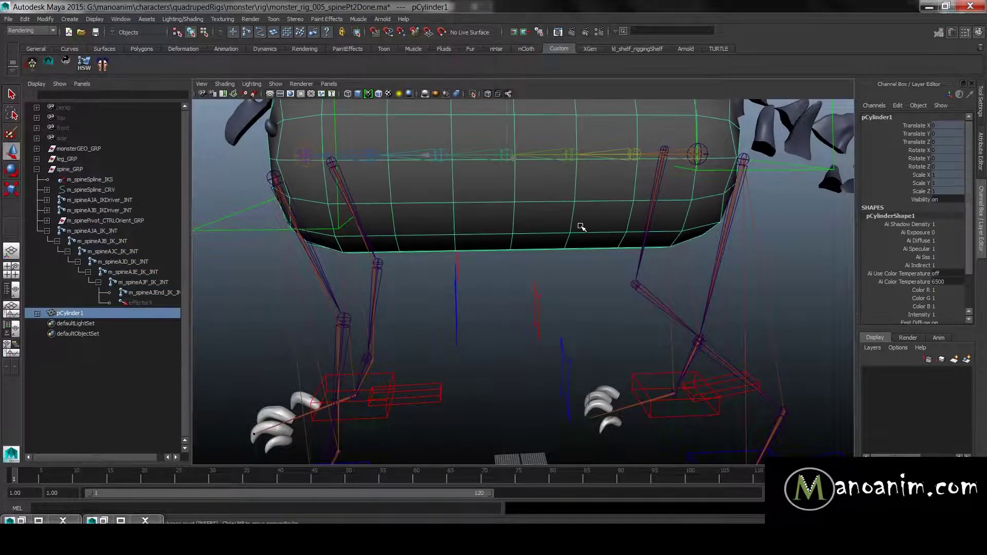
pyautogui.press('f')
pyautogui.scroll(3, 514, 235)
pyautogui.moveTo(240, 225); pyautogui.dragTo(223, 299)
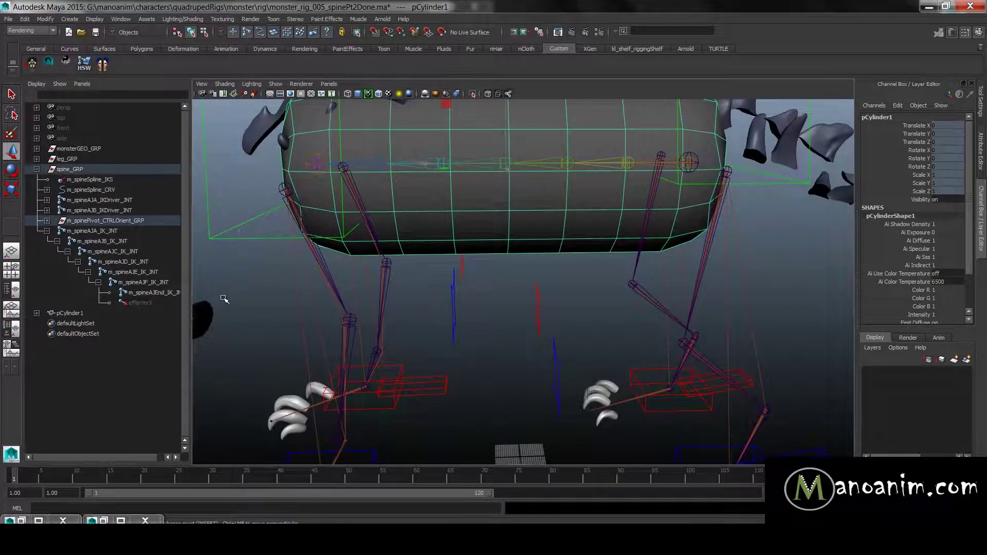
pyautogui.scroll(-3, 339, 207)
pyautogui.moveTo(334, 196); pyautogui.dragTo(142, 154, button='middle')
# Step: Examine the cylinder's deformation around the hip-end joints, and undo the move of the chest-end control
pyautogui.click(686, 186)
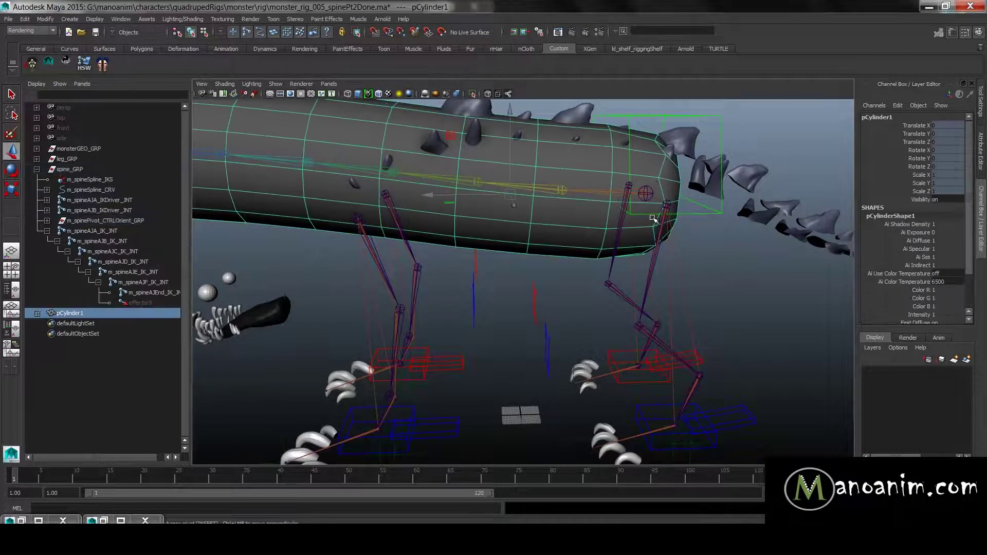
pyautogui.keyDown('alt'); pyautogui.moveTo(687, 191); pyautogui.dragTo(597, 236, button='middle'); pyautogui.keyUp('alt')
pyautogui.keyDown('alt'); pyautogui.moveTo(597, 236); pyautogui.dragTo(589, 209, button='right'); pyautogui.keyUp('alt')
pyautogui.keyDown('alt'); pyautogui.moveTo(588, 209); pyautogui.dragTo(592, 252, button='middle'); pyautogui.keyUp('alt')
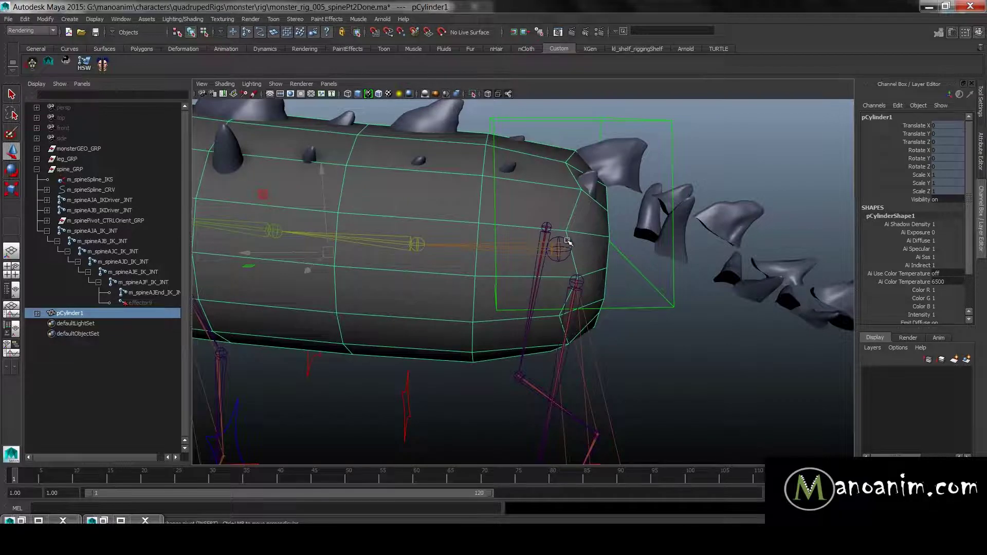
pyautogui.keyDown('alt'); pyautogui.moveTo(605, 253); pyautogui.dragTo(524, 257); pyautogui.keyUp('alt')
pyautogui.keyDown('alt'); pyautogui.moveTo(524, 258); pyautogui.dragTo(472, 233, button='right'); pyautogui.keyUp('alt')
pyautogui.hotkey('ctrl', 'z')
pyautogui.hotkey('ctrl', 'z')
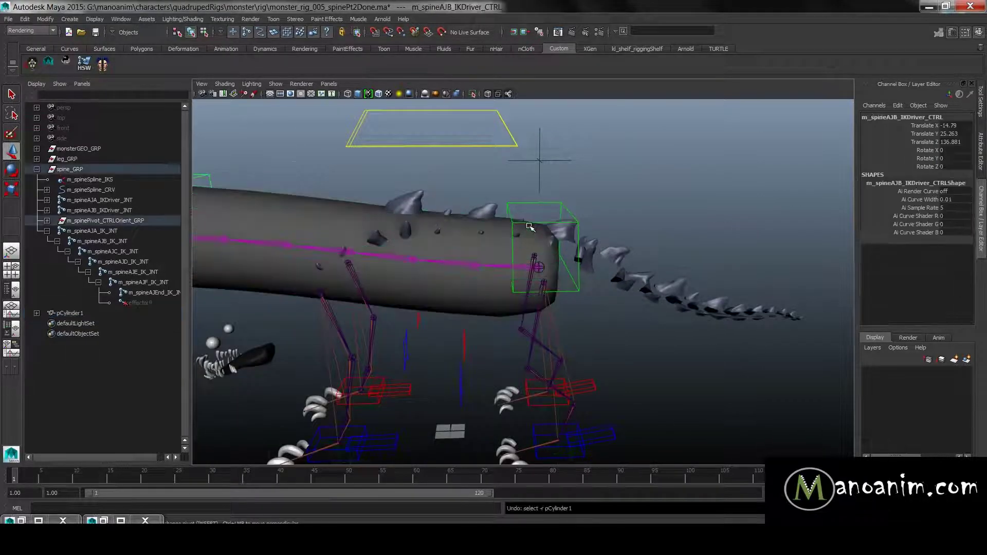
pyautogui.keyDown('alt'); pyautogui.moveTo(550, 251); pyautogui.dragTo(553, 304, button='right'); pyautogui.keyUp('alt')
pyautogui.keyDown('alt'); pyautogui.moveTo(349, 252); pyautogui.dragTo(386, 241, button='middle'); pyautogui.keyUp('alt')
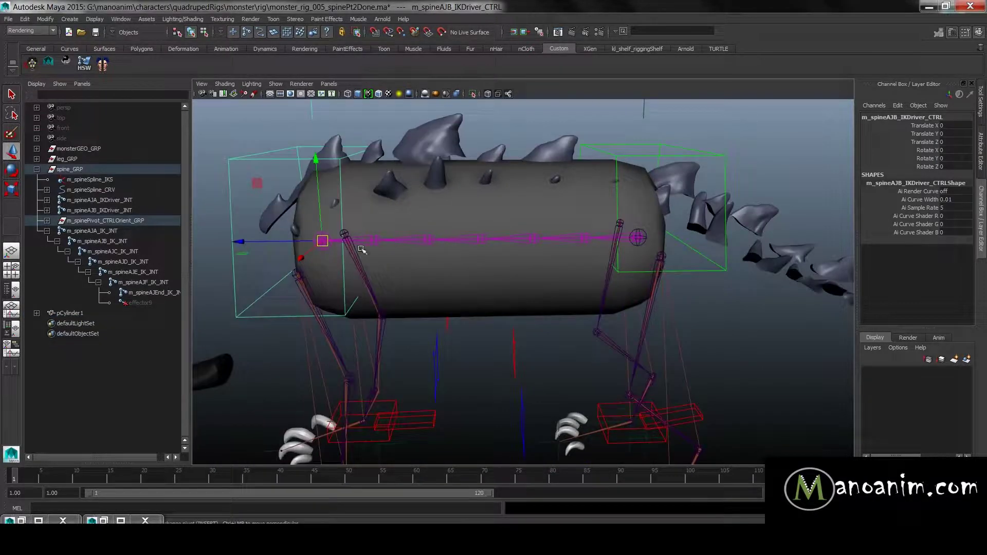
# Step: Try moving m_spineAJB_IKDriver_CTRL freely once more, undo the move, and clear the selection
pyautogui.moveTo(326, 243); pyautogui.dragTo(255, 210)
pyautogui.hotkey('ctrl', 'z')
pyautogui.click(746, 342)
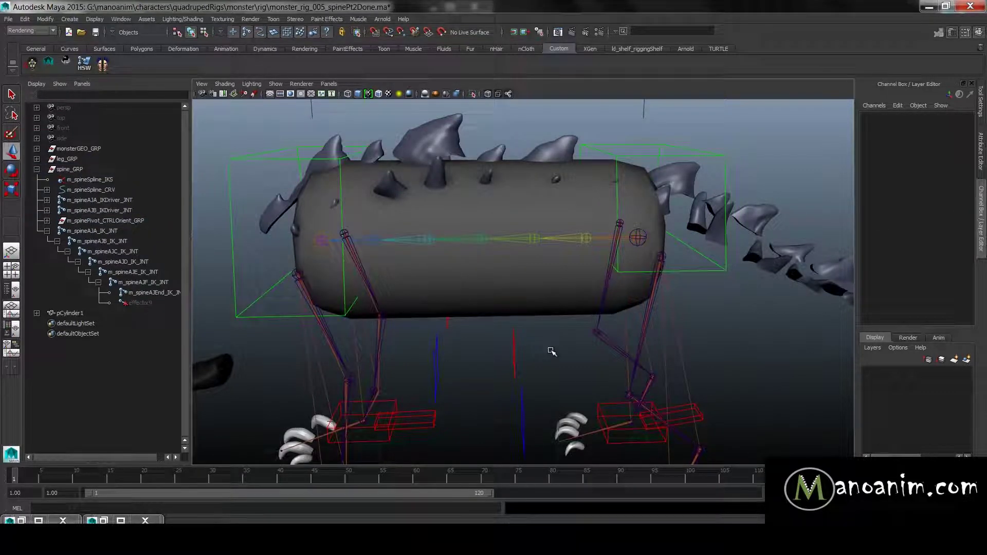
# Step: Test the skinned cylinder's stretch by pulling m_spineAJB_IKDriver_CTRL away from the chest end, and undo the moves
pyautogui.click(262, 160)
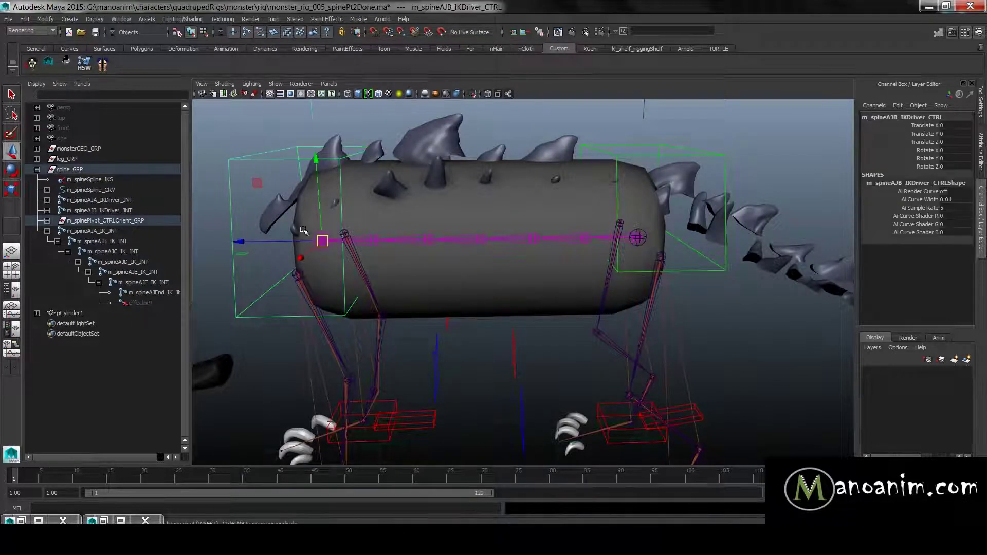
pyautogui.hotkey('ctrl', 'z')
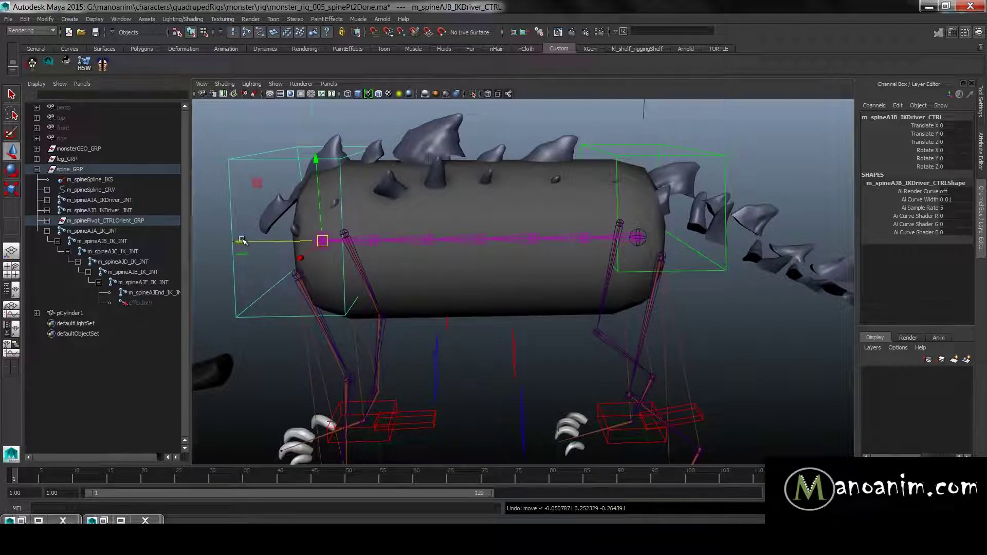
pyautogui.keyDown('alt'); pyautogui.moveTo(238, 242); pyautogui.dragTo(203, 238); pyautogui.keyUp('alt')
pyautogui.hotkey('ctrl', 'z')
pyautogui.moveTo(322, 239); pyautogui.dragTo(171, 242)
pyautogui.hotkey('ctrl', 'z')
pyautogui.hotkey('ctrl', 'z')
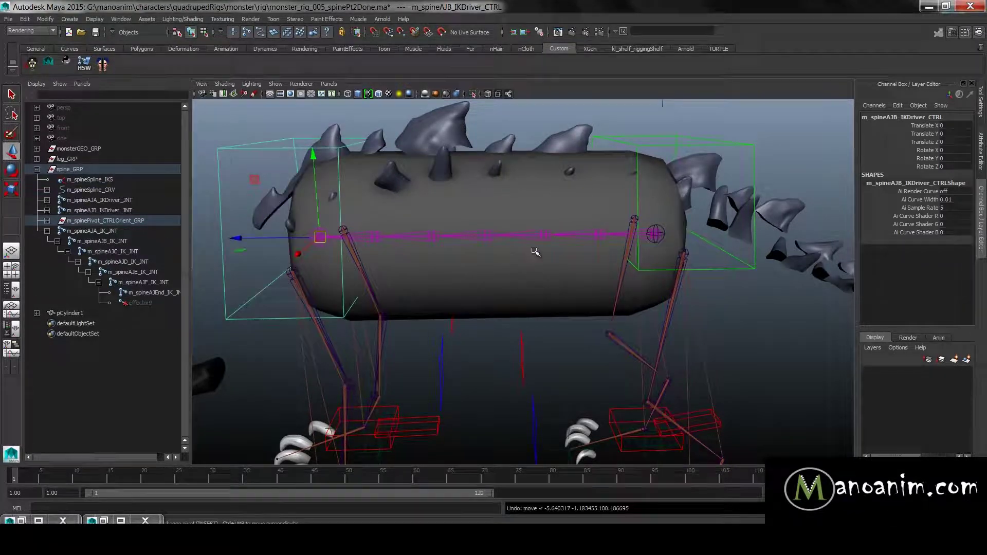
# Step: Try rotating the chest-end spine control, undo the rotation, and select pCylinder1 to inspect its skinned mesh
pyautogui.keyDown('alt'); pyautogui.moveTo(439, 263); pyautogui.dragTo(529, 266, button='right'); pyautogui.keyUp('alt')
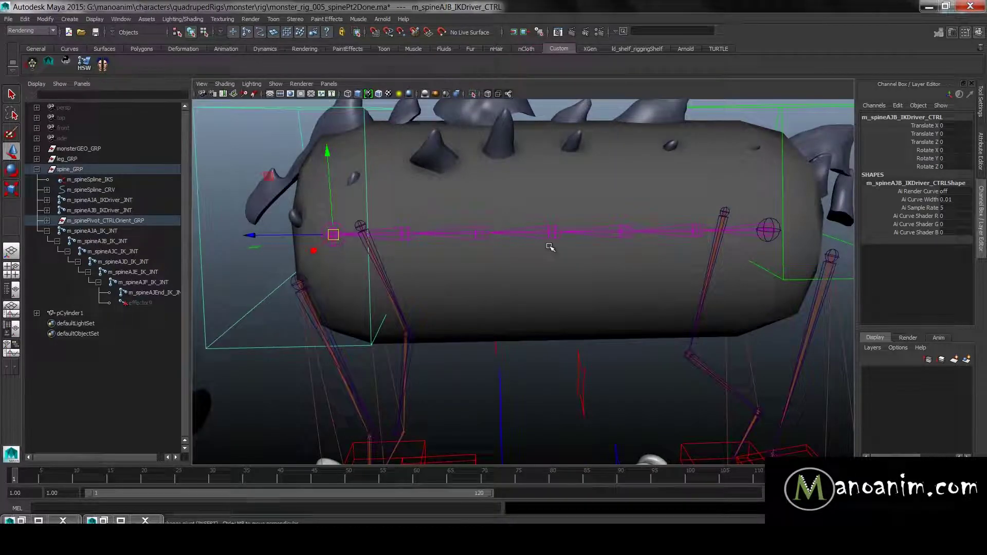
pyautogui.moveTo(550, 251)
pyautogui.keyDown('alt'); pyautogui.mouseDown()
pyautogui.moveTo(571, 257)
pyautogui.moveTo(458, 276)
pyautogui.moveTo(452, 241)
pyautogui.moveTo(331, 233)
pyautogui.moveTo(545, 242)
pyautogui.mouseUp(); pyautogui.keyUp('alt')
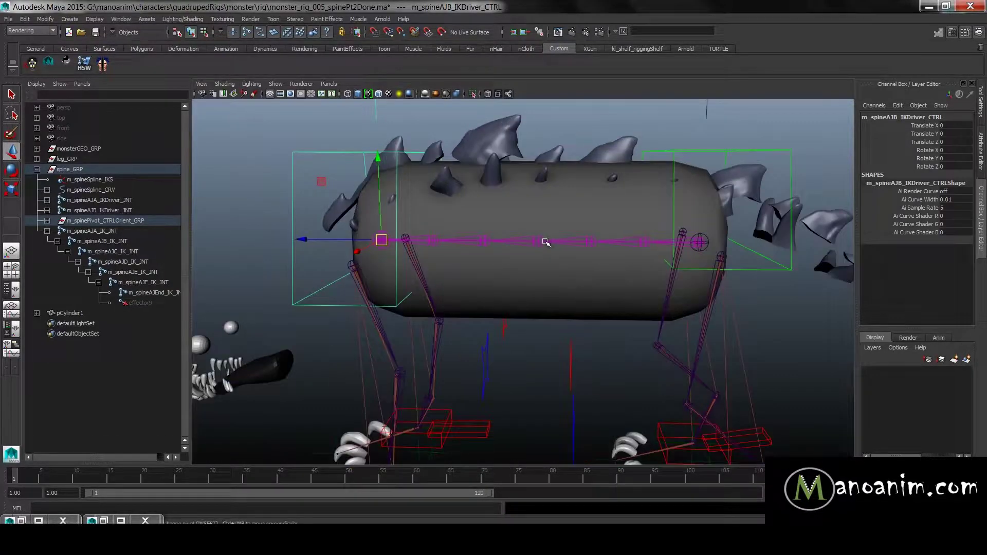
pyautogui.click(660, 124)
pyautogui.moveTo(322, 172); pyautogui.dragTo(248, 165)
pyautogui.press('e')
pyautogui.moveTo(382, 242); pyautogui.dragTo(345, 242)
pyautogui.hotkey('ctrl', 'z')
pyautogui.press('w')
pyautogui.click(619, 284)
pyautogui.scroll(3, 314, 202)
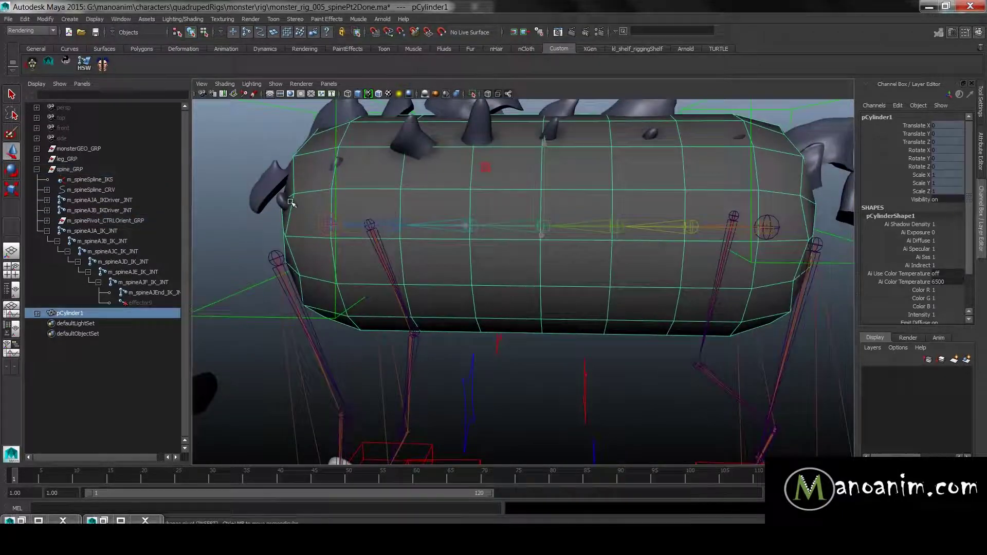
pyautogui.scroll(-3, 498, 211)
# Step: Select m_spineSpline_CRV, close the Connection Editor, and reopen the Node Editor with its graph cleared
pyautogui.click(95, 189)
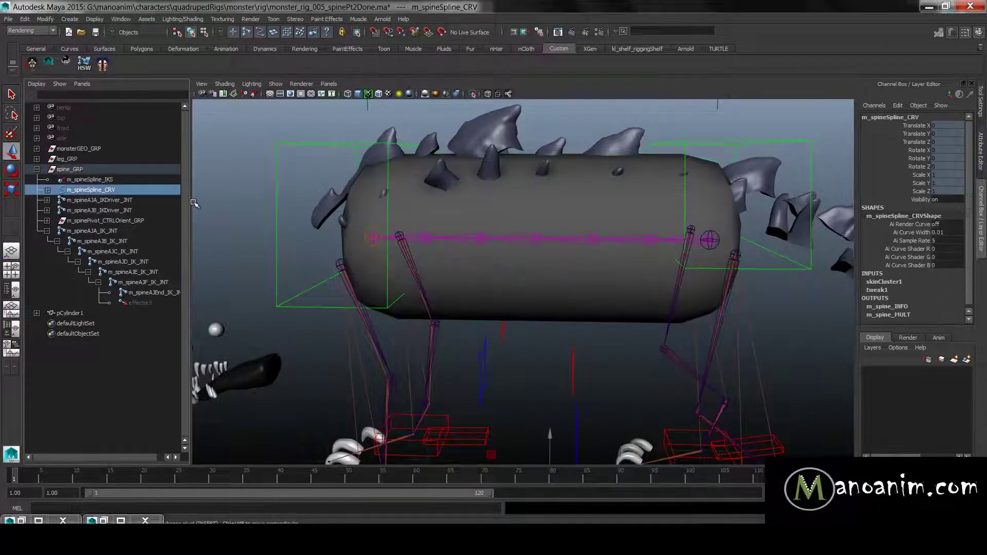
pyautogui.click(104, 520)
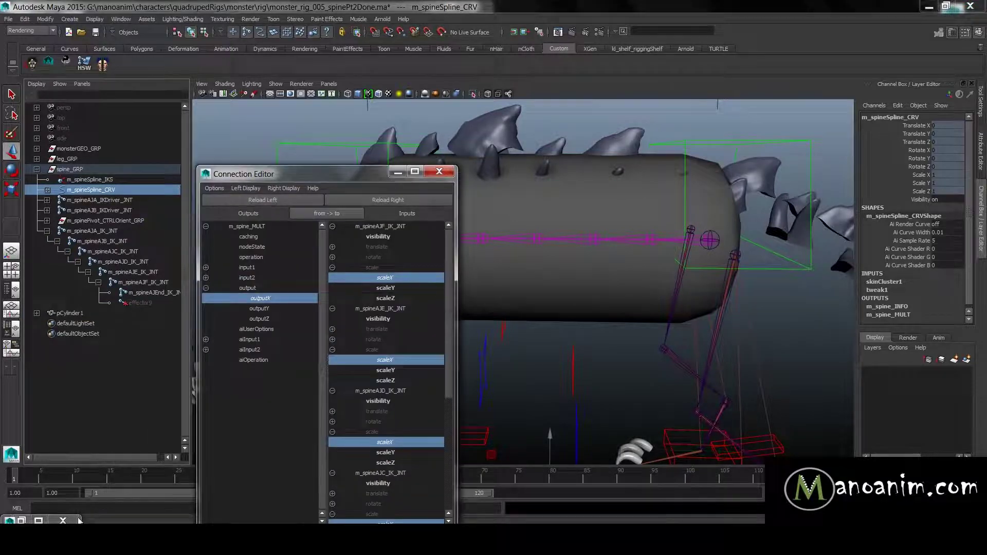
pyautogui.click(439, 171)
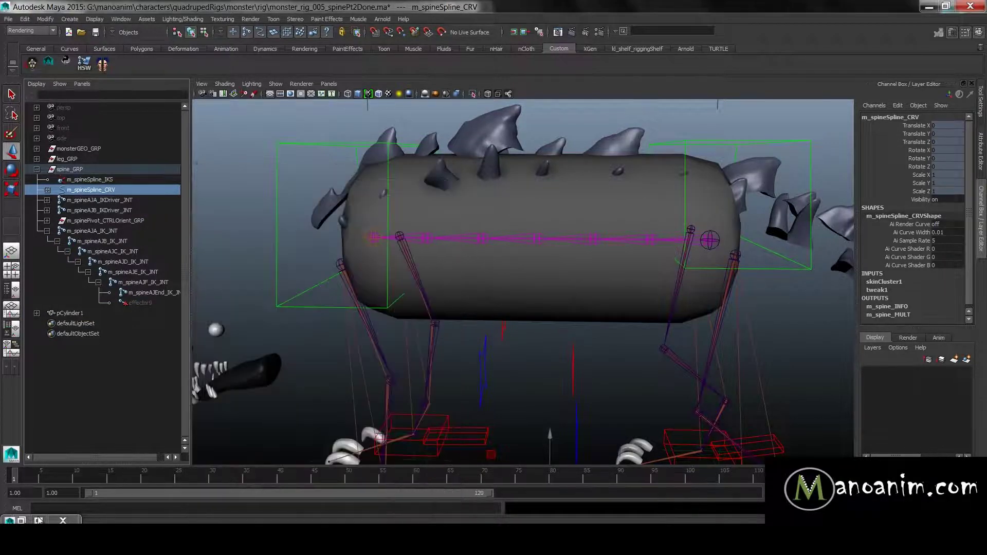
pyautogui.click(21, 521)
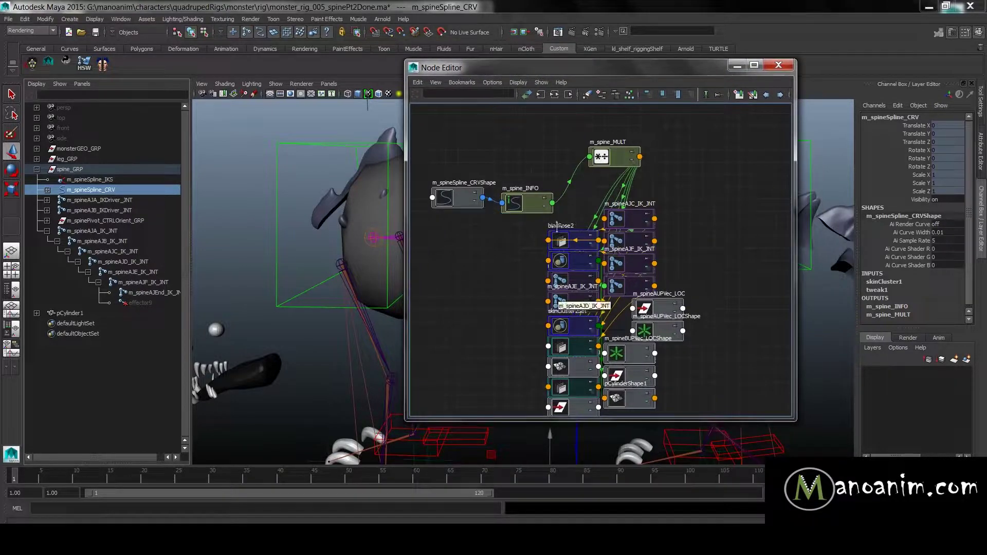
pyautogui.click(588, 95)
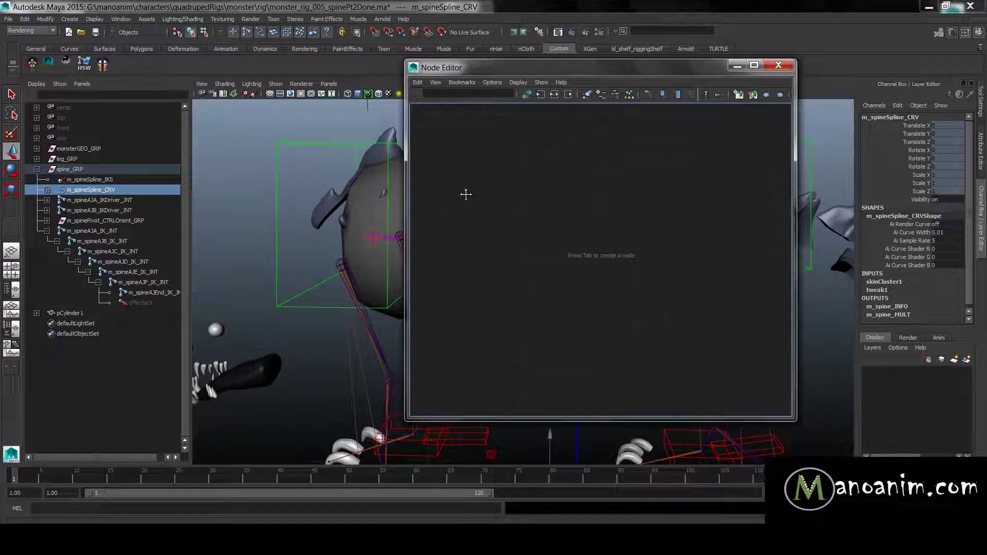
# Step: Add m_spineSpline_CRV to the node graph and graph the output connections of m_spineSpline_CRVShape
pyautogui.click(119, 191)
pyautogui.moveTo(118, 192); pyautogui.dragTo(566, 139, button='middle')
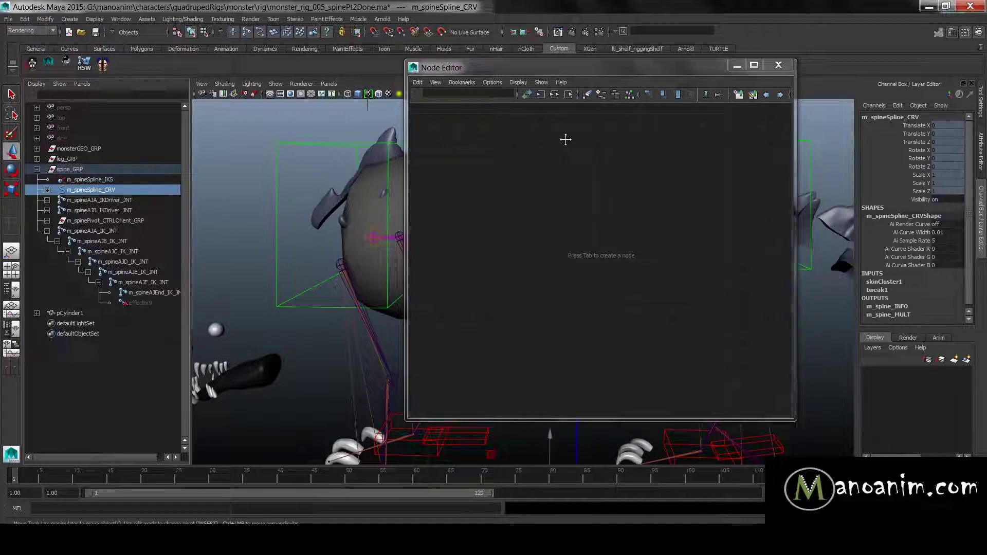
pyautogui.click(588, 94)
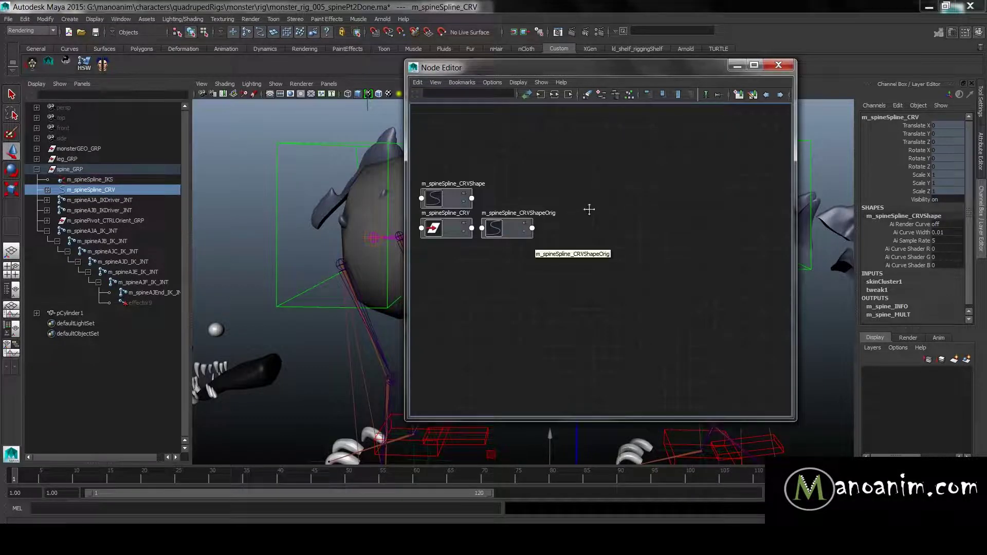
pyautogui.moveTo(465, 199); pyautogui.dragTo(535, 180)
pyautogui.scroll(2, 573, 214)
pyautogui.scroll(-2, 565, 225)
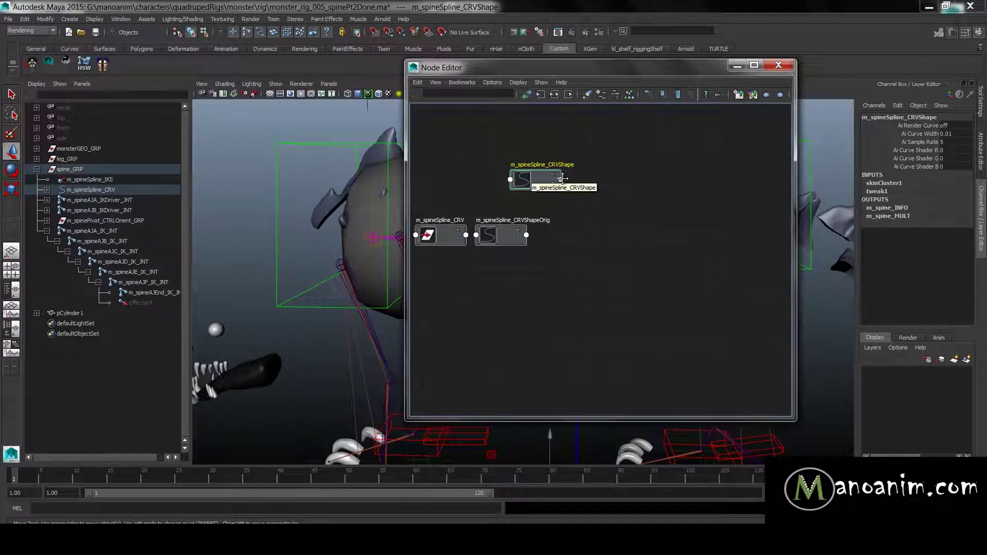
pyautogui.click(568, 95)
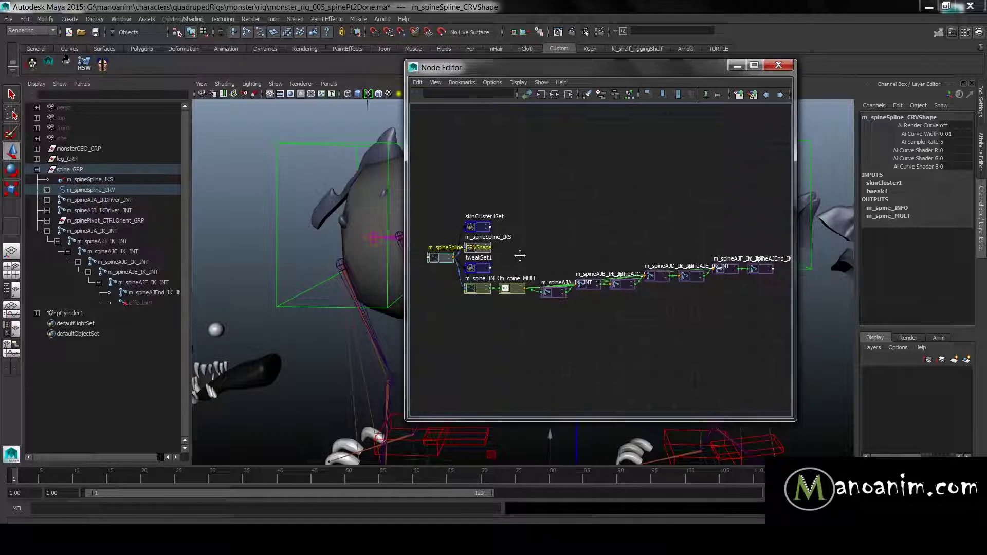
# Step: Spread out the m_spine_INFO and m_spine_MULT nodes, then duplicate m_spine_MULT and place the copy above it
pyautogui.scroll(2, 516, 259)
pyautogui.keyDown('alt'); pyautogui.moveTo(502, 289); pyautogui.dragTo(597, 245, button='middle'); pyautogui.keyUp('alt')
pyautogui.moveTo(522, 286); pyautogui.dragTo(615, 179)
pyautogui.moveTo(599, 291); pyautogui.dragTo(706, 205)
pyautogui.moveTo(700, 172); pyautogui.dragTo(599, 207, button='middle')
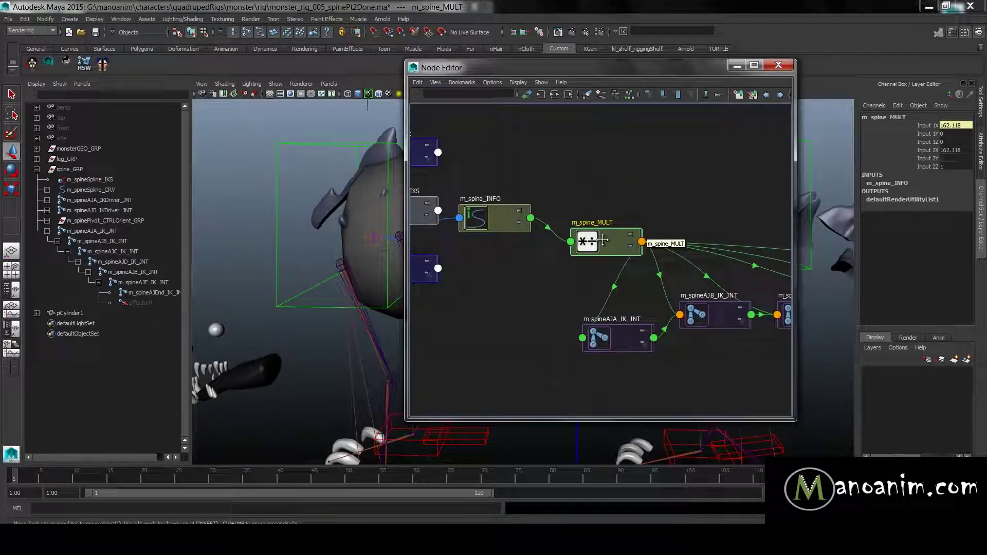
pyautogui.hotkey('ctrl', 'd')
pyautogui.moveTo(633, 273); pyautogui.dragTo(590, 179)
# Step: Rename the original m_spine_MULT node to m_spineStretch_MULT and copy the new name
pyautogui.doubleClick(601, 162)
pyautogui.doubleClick(599, 221)
pyautogui.click(609, 222)
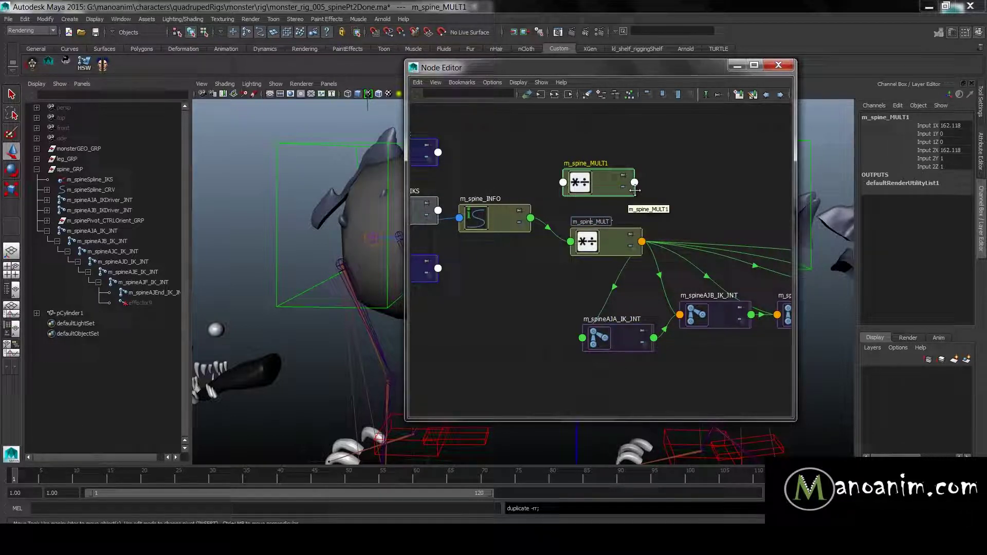
pyautogui.write('Stretch')
pyautogui.hotkey('ctrl', 'a')
pyautogui.hotkey('ctrl', 'c')
# Step: Rename the duplicated multiply-divide node to m_spineSquash_MULT, reusing the copied stretch node name
pyautogui.doubleClick(599, 164)
pyautogui.hotkey('ctrl', 'v')
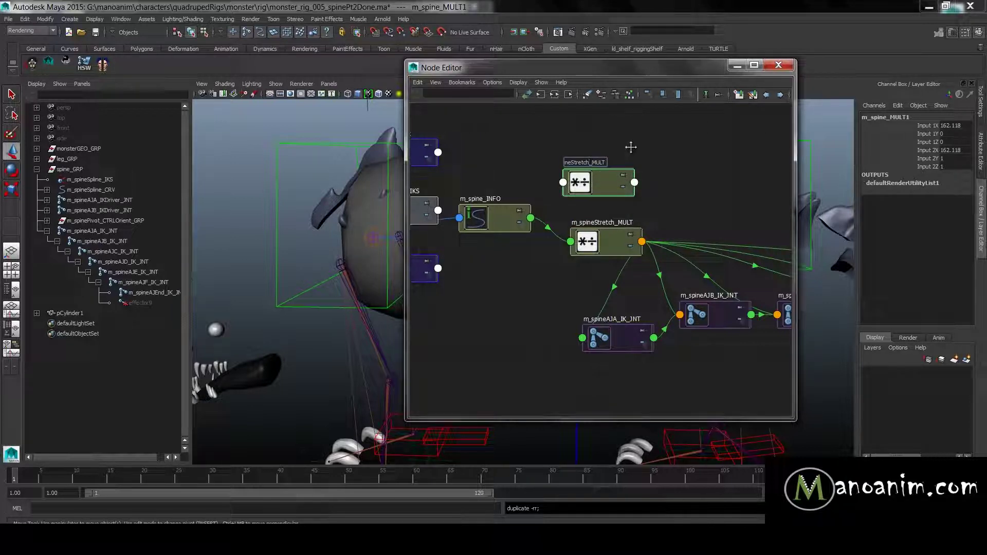
pyautogui.press('BackSpace')
pyautogui.press('BackSpace')
pyautogui.press('BackSpace')
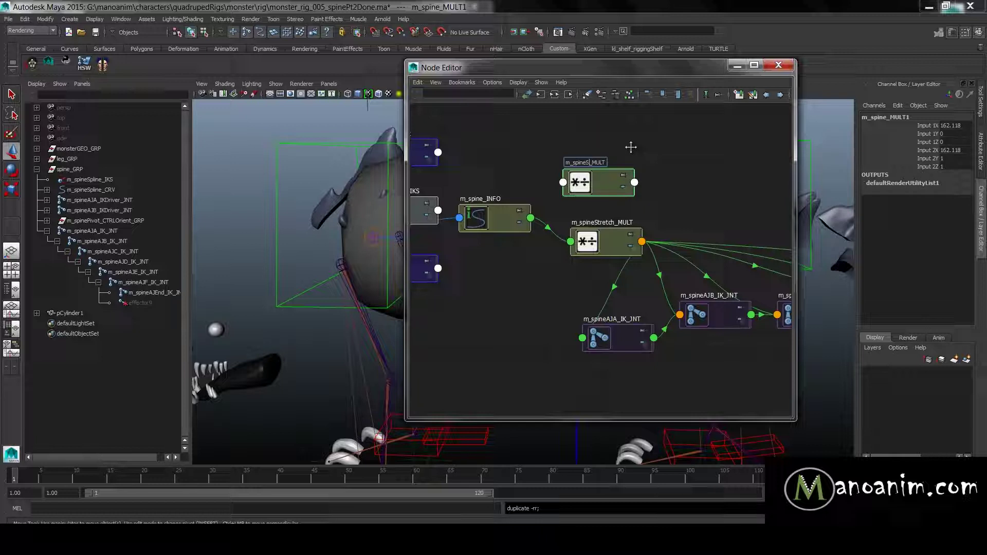
pyautogui.write('quash')
pyautogui.press('Return')
pyautogui.click(546, 145)
# Step: Connect m_spine_INFO's arcLength to input2X of m_spineSquash_MULT and nudge that node clear of the stretch node
pyautogui.moveTo(612, 190); pyautogui.dragTo(612, 190, button='middle')
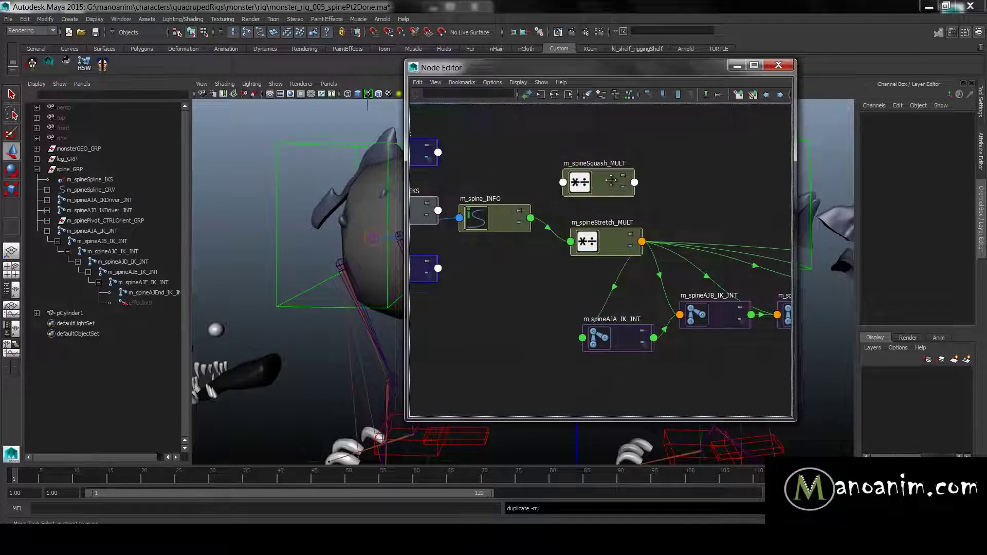
pyautogui.click(256, 267)
pyautogui.click(332, 246)
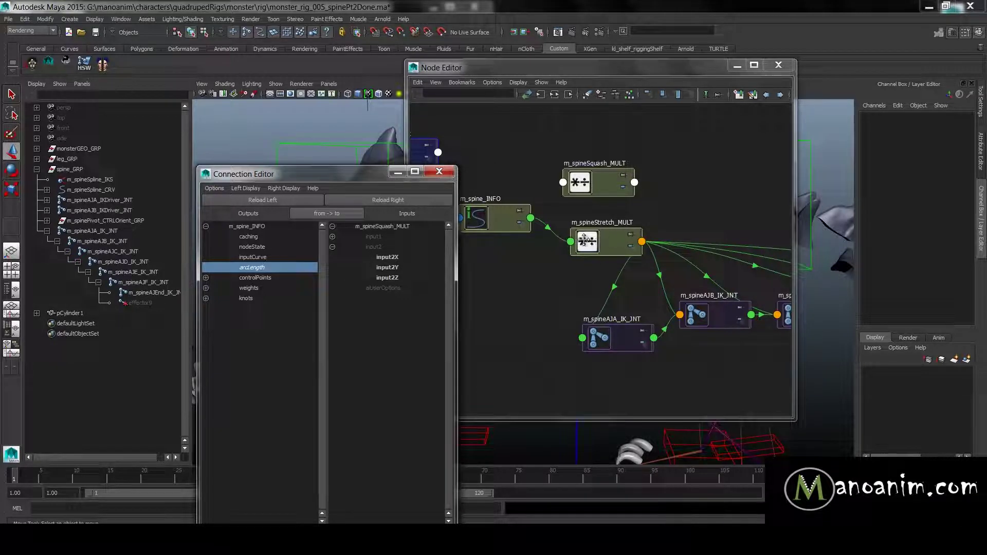
pyautogui.click(541, 217)
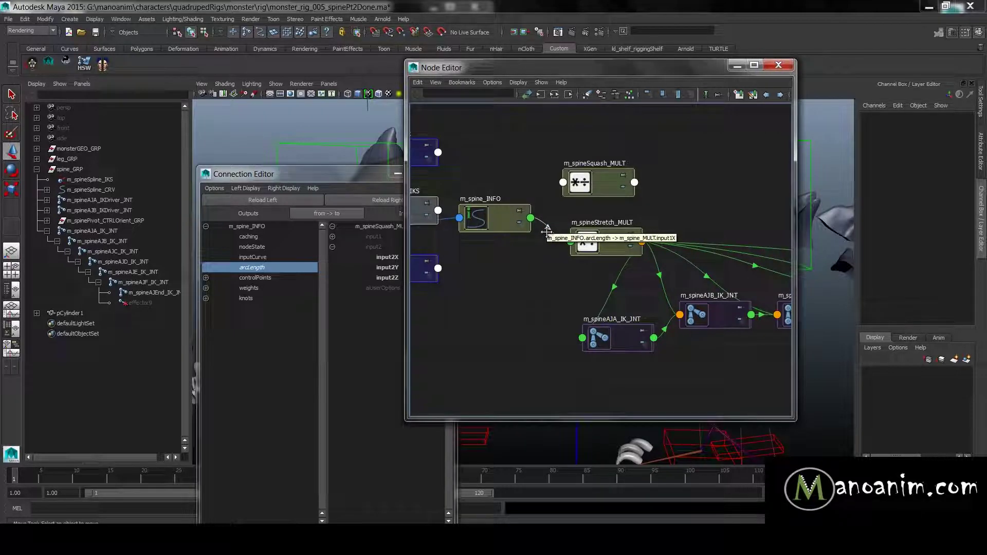
pyautogui.click(386, 257)
pyautogui.moveTo(600, 182)
pyautogui.mouseDown()
pyautogui.moveTo(637, 164)
pyautogui.moveTo(613, 173)
pyautogui.mouseUp()
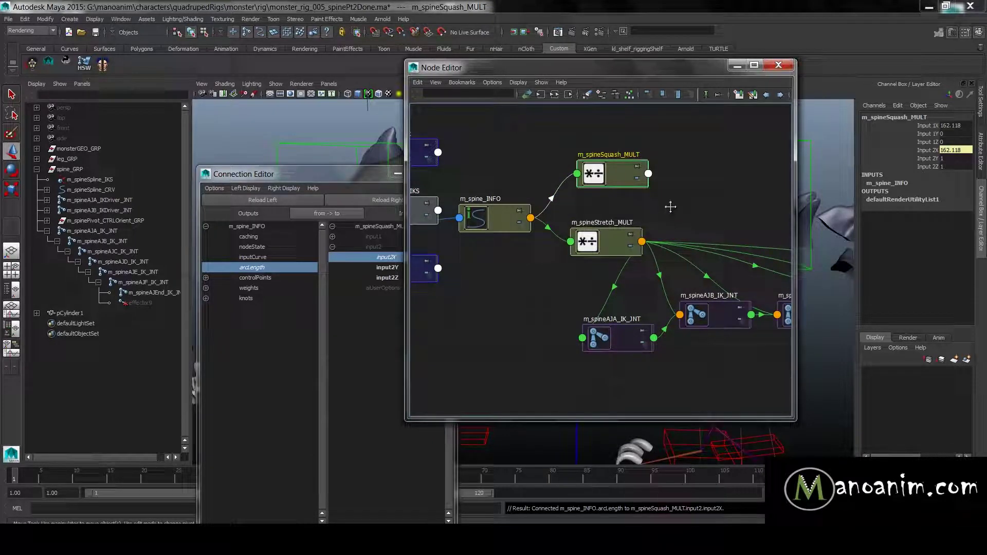
pyautogui.hotkey('ctrl', 'shift', 's')
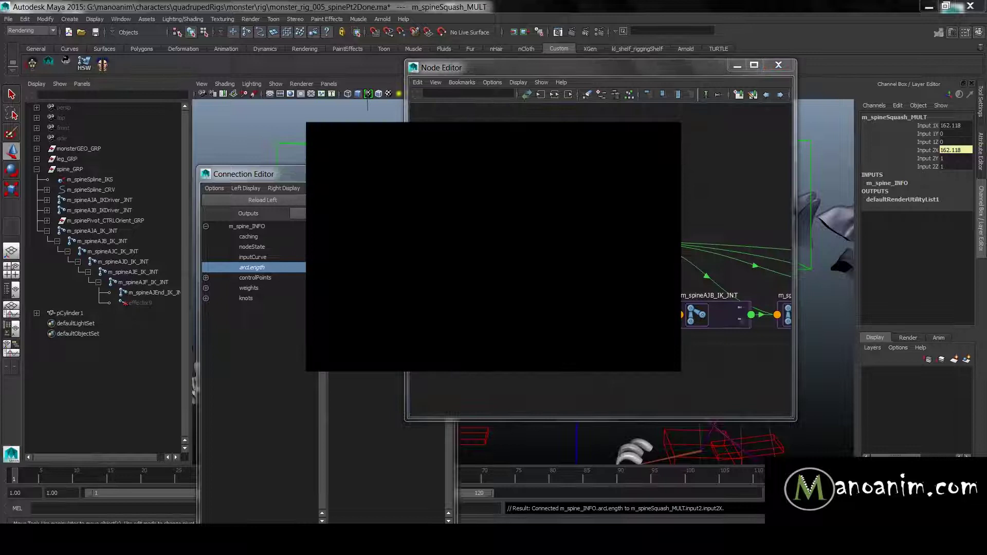
pyautogui.click(669, 130)
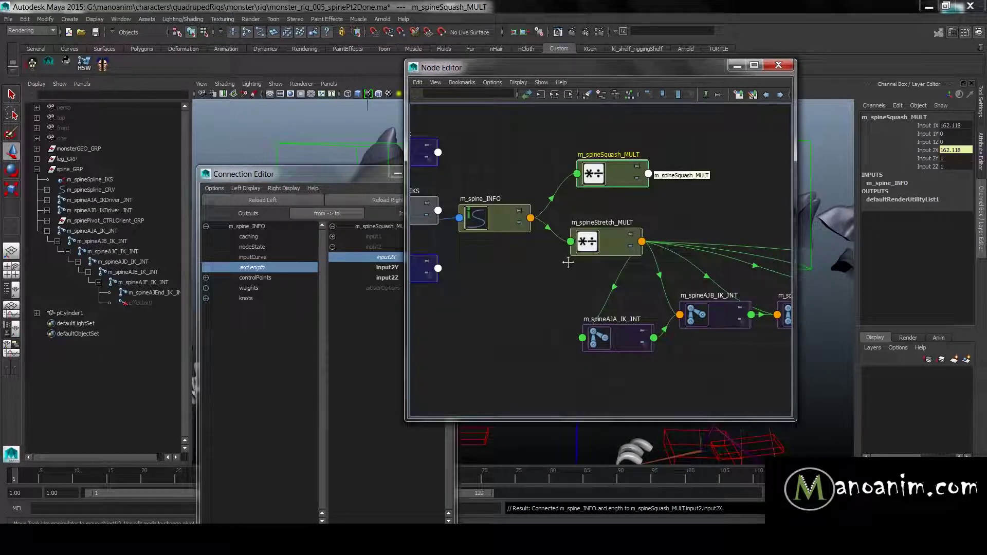
# Step: Examine m_spineSquash_MULT's Divide operation and input values together with its incoming arcLength connection
pyautogui.click(554, 184)
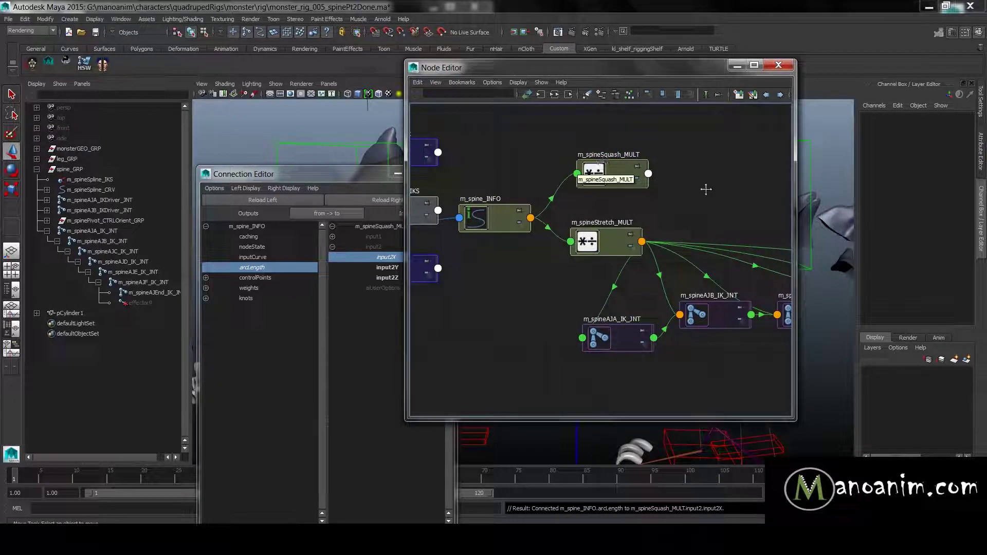
pyautogui.keyDown('alt'); pyautogui.moveTo(697, 196); pyautogui.dragTo(619, 199, button='middle'); pyautogui.keyUp('alt')
pyautogui.click(514, 179)
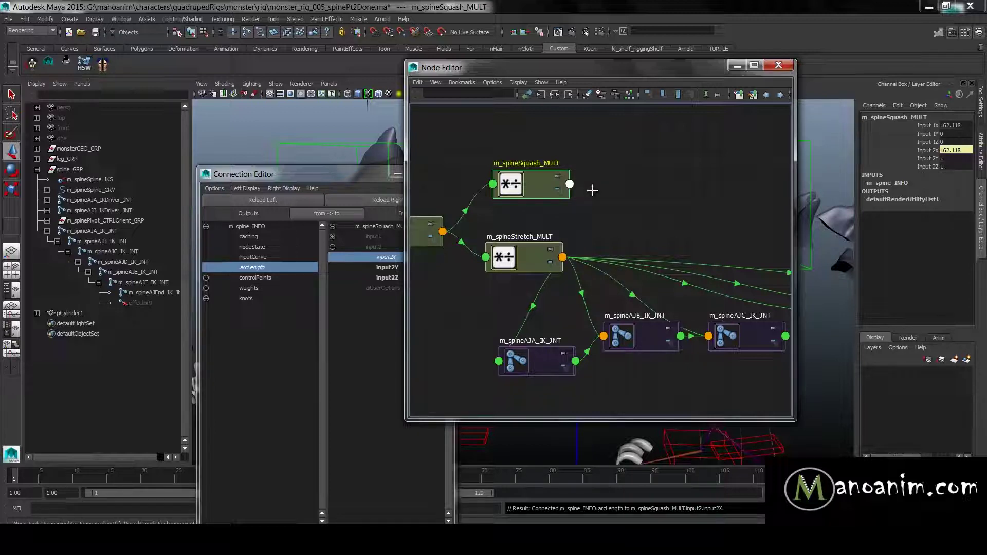
pyautogui.scroll(-2, 671, 220)
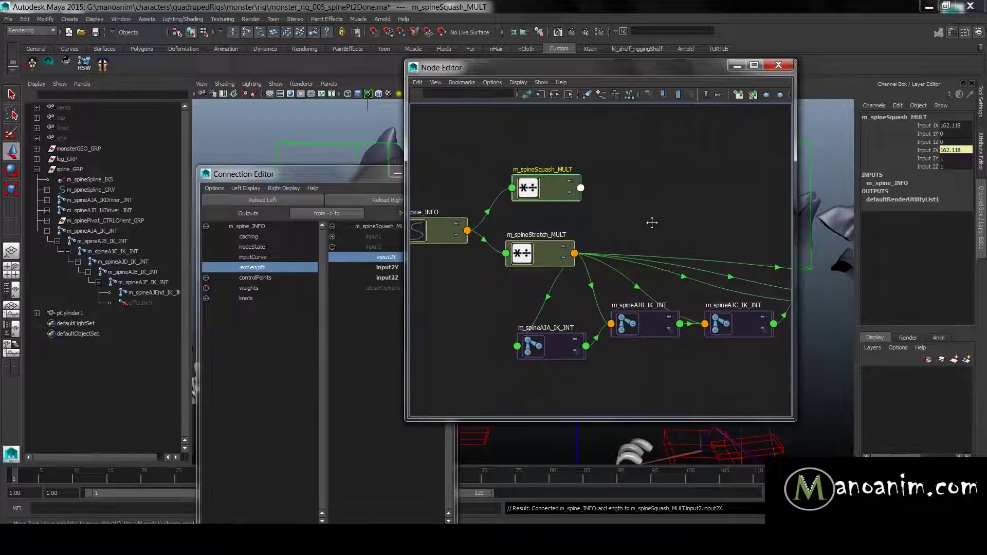
pyautogui.click(663, 196)
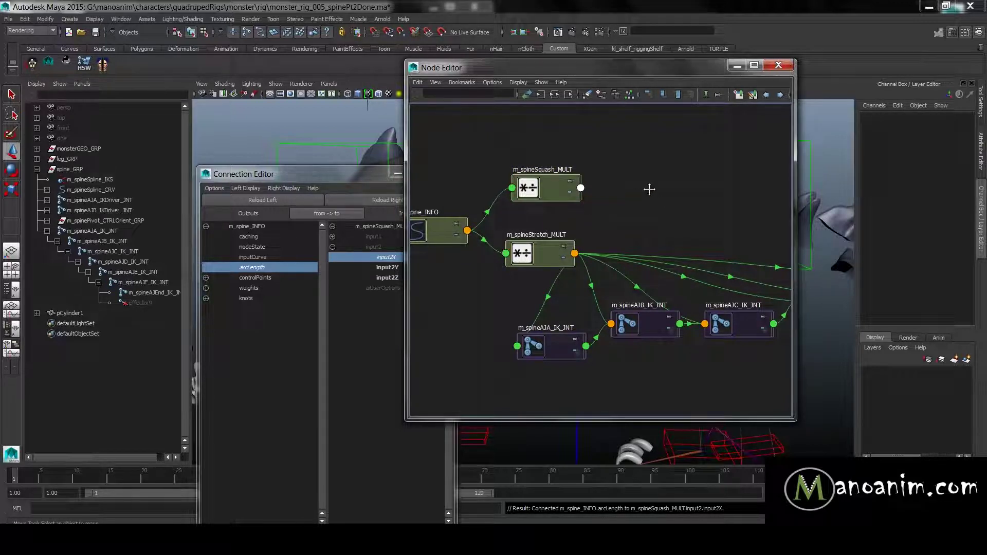
pyautogui.click(548, 191)
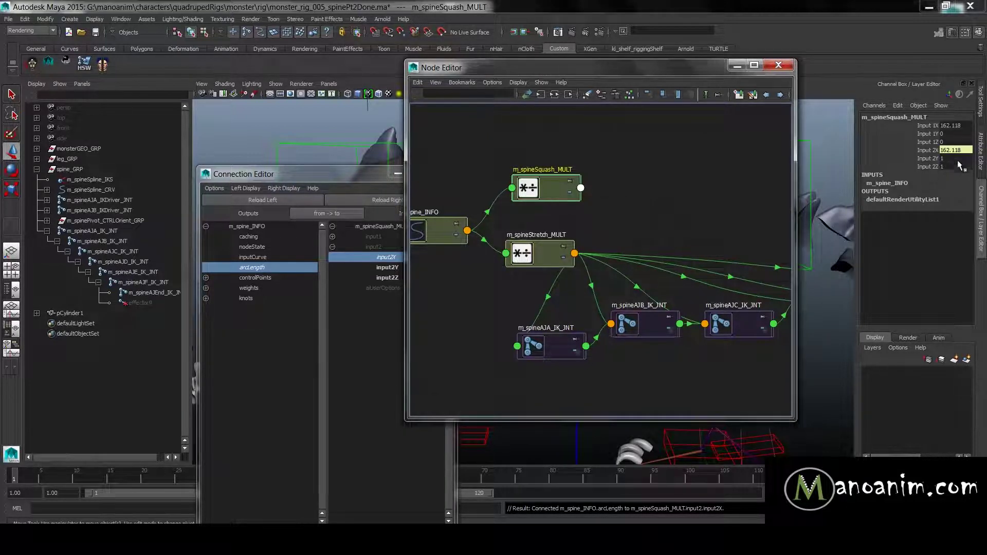
pyautogui.doubleClick(538, 189)
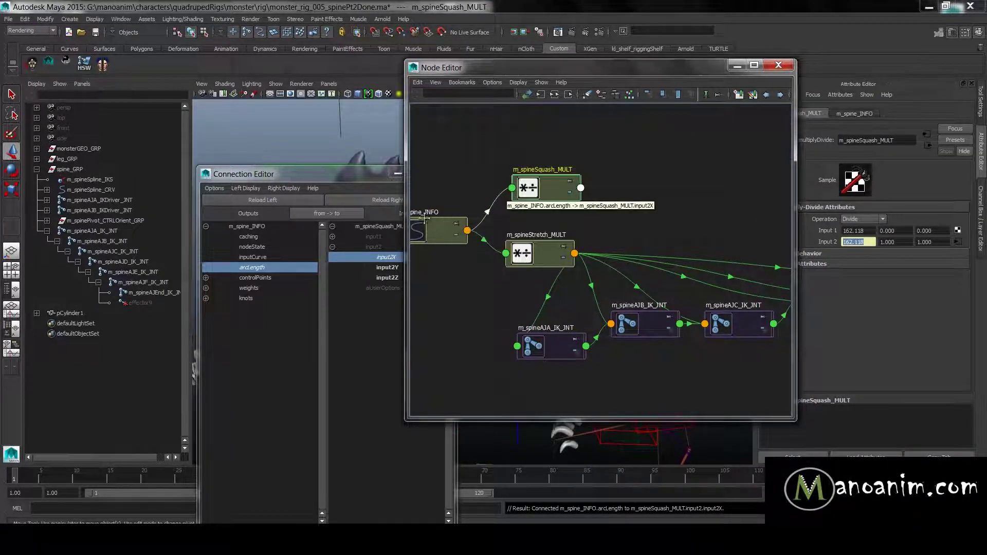
pyautogui.click(669, 201)
pyautogui.click(554, 199)
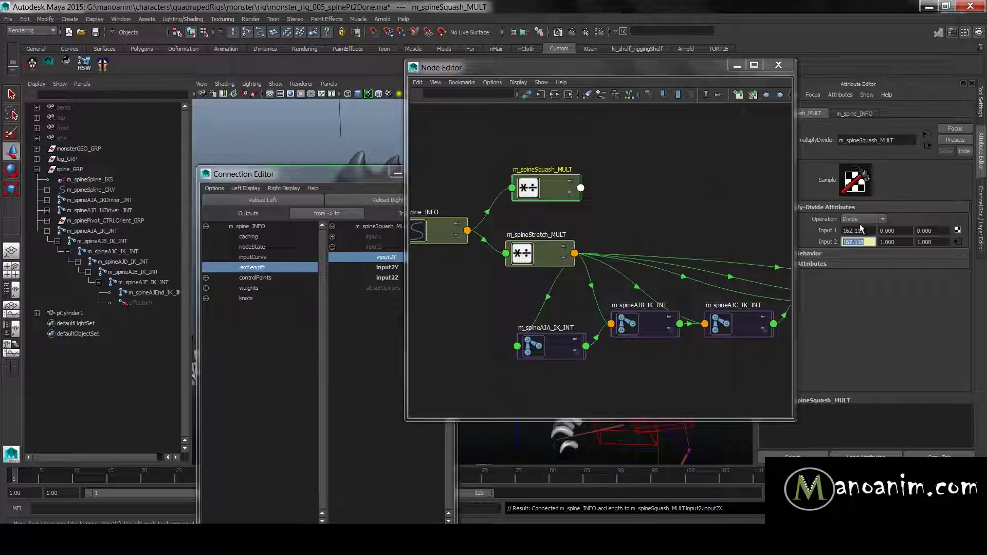
pyautogui.moveTo(870, 229); pyautogui.dragTo(808, 227)
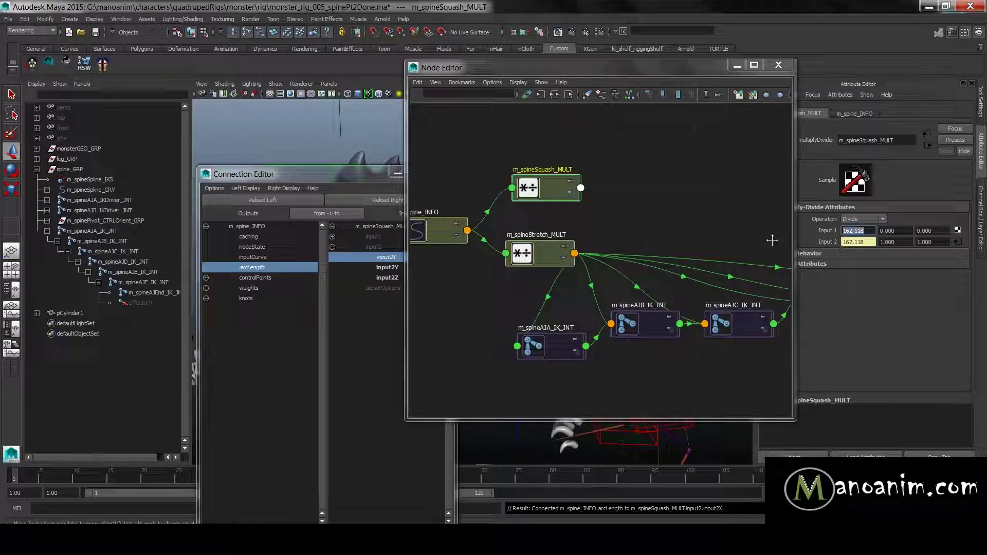
# Step: Examine the spine IK joints driven by m_spineStretch_MULT, both in the node graph and along the body in the viewport
pyautogui.click(604, 220)
pyautogui.scroll(-2, 673, 268)
pyautogui.keyDown('alt'); pyautogui.moveTo(696, 273); pyautogui.dragTo(590, 248, button='middle'); pyautogui.keyUp('alt')
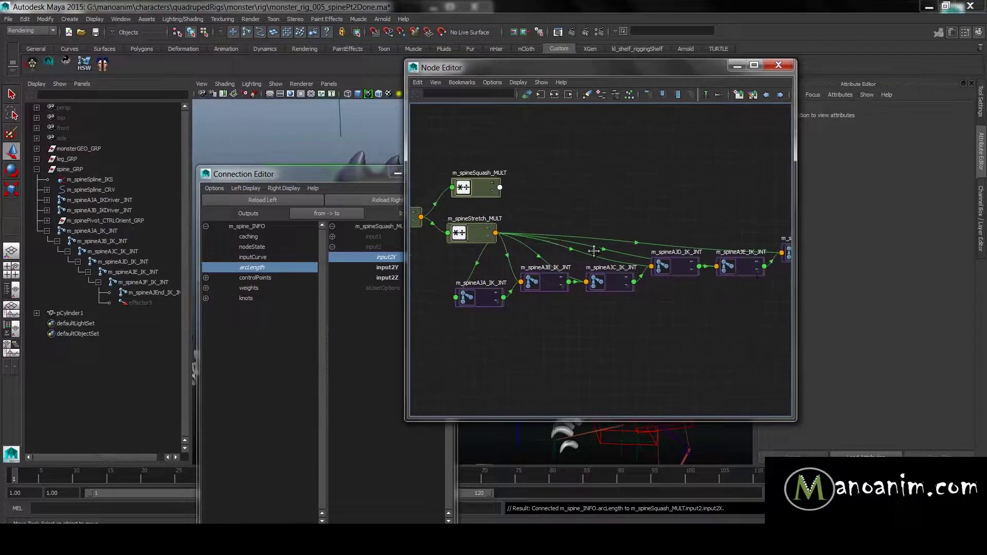
pyautogui.moveTo(486, 329); pyautogui.dragTo(776, 264)
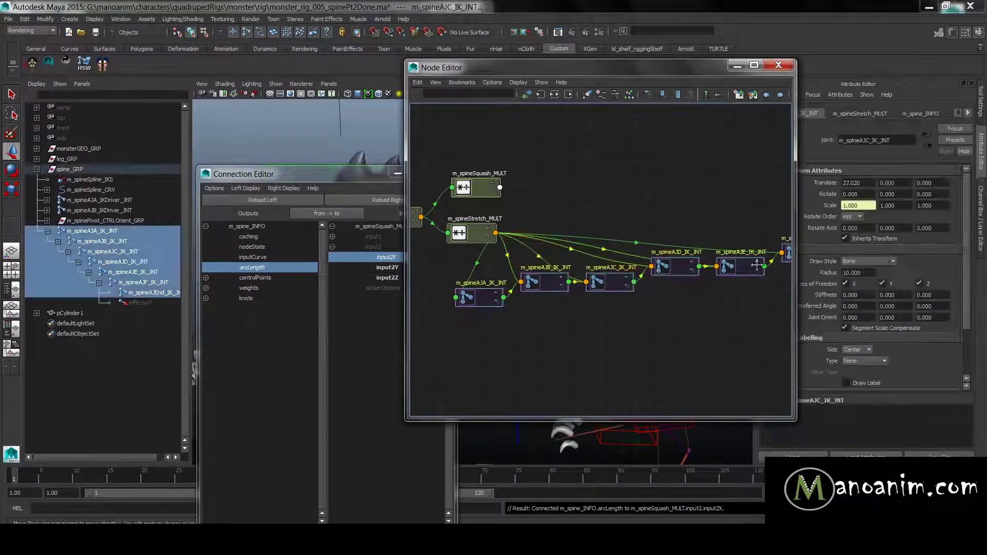
pyautogui.moveTo(708, 184)
pyautogui.keyDown('alt'); pyautogui.mouseDown(button='middle')
pyautogui.moveTo(674, 201)
pyautogui.moveTo(596, 193)
pyautogui.mouseUp(button='middle'); pyautogui.keyUp('alt')
pyautogui.moveTo(682, 275)
pyautogui.keyDown('alt'); pyautogui.mouseDown(button='middle')
pyautogui.moveTo(621, 292)
pyautogui.moveTo(794, 252)
pyautogui.mouseUp(button='middle'); pyautogui.keyUp('alt')
pyautogui.moveTo(357, 176); pyautogui.dragTo(302, 140)
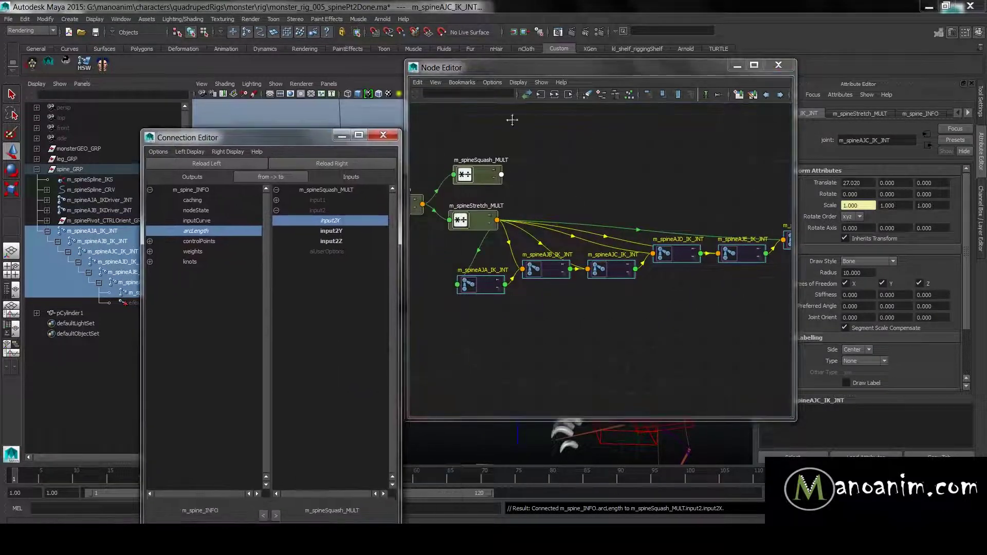
pyautogui.moveTo(586, 72); pyautogui.dragTo(870, 80)
pyautogui.keyDown('alt'); pyautogui.moveTo(575, 181); pyautogui.dragTo(604, 177); pyautogui.keyUp('alt')
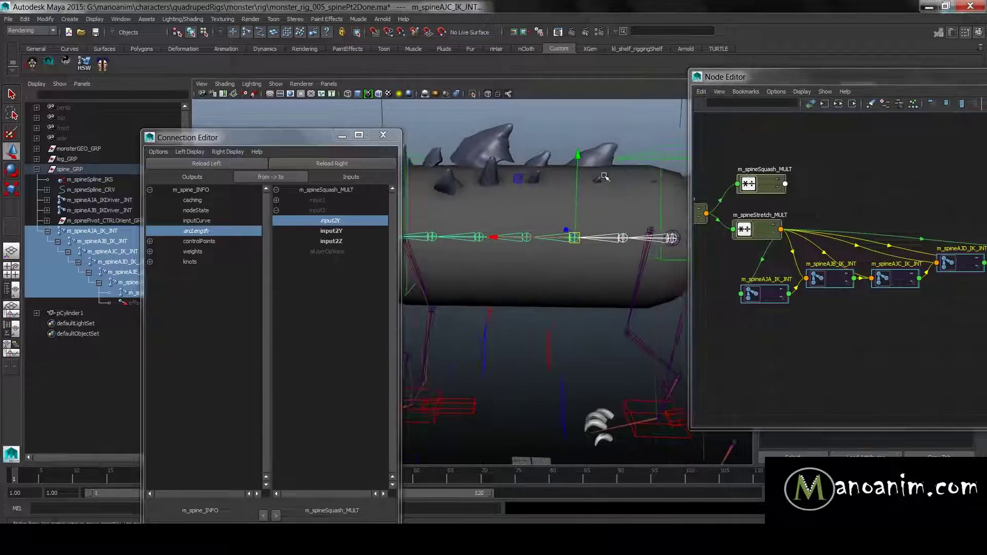
pyautogui.keyDown('alt'); pyautogui.moveTo(604, 177); pyautogui.dragTo(583, 224, button='right'); pyautogui.keyUp('alt')
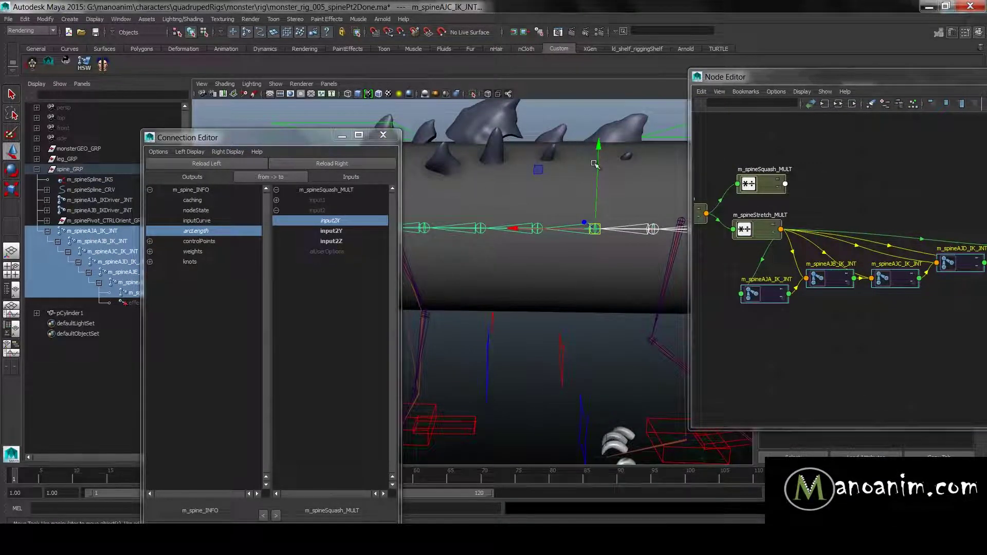
pyautogui.keyDown('alt'); pyautogui.moveTo(603, 191); pyautogui.dragTo(568, 197, button='right'); pyautogui.keyUp('alt')
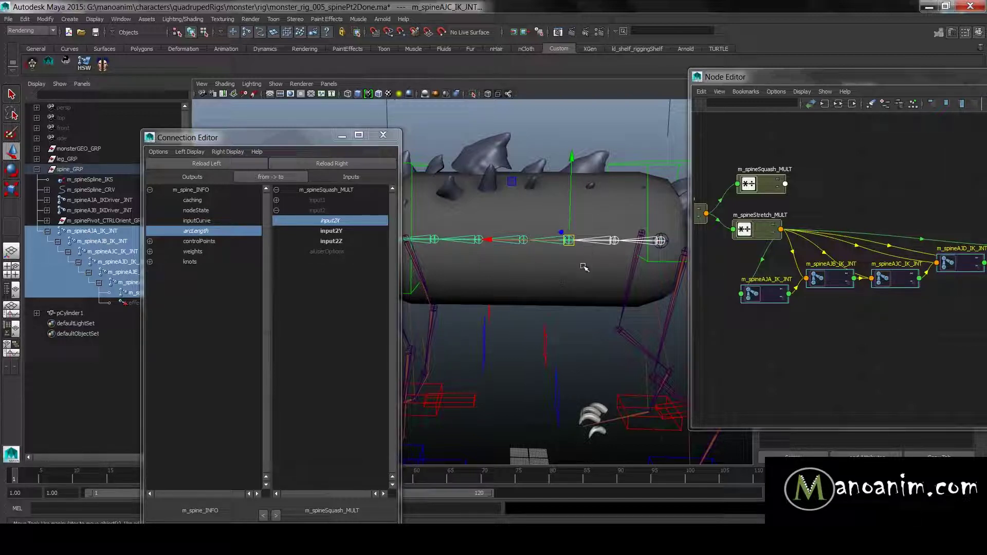
# Step: Select m_spineAJB_IK_JNT, m_spineAJC_IK_JNT and m_spineAJD_IK_JNT, and load them as the connection targets
pyautogui.moveTo(587, 256); pyautogui.dragTo(592, 222)
pyautogui.keyDown('shift'); pyautogui.moveTo(555, 260); pyautogui.dragTo(546, 226); pyautogui.keyUp('shift')
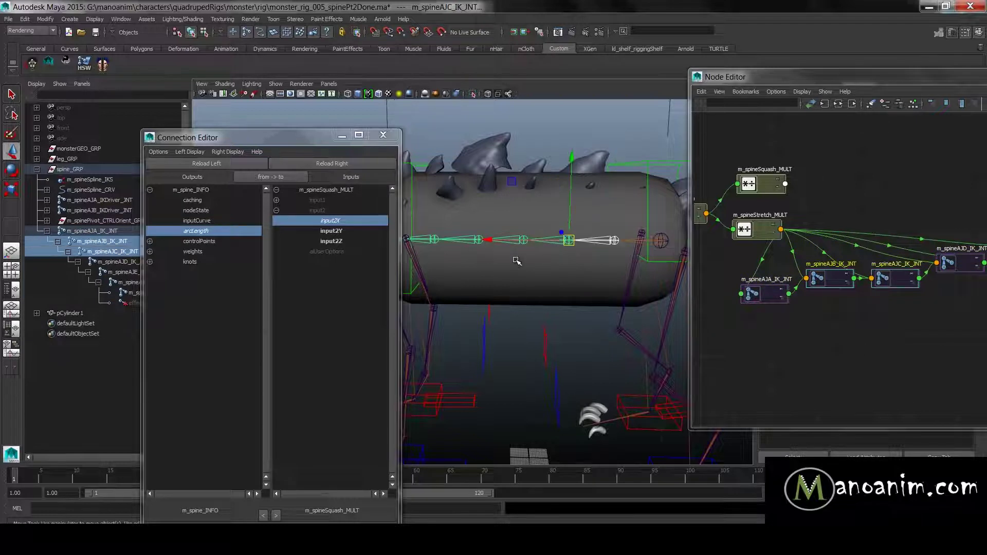
pyautogui.keyDown('shift'); pyautogui.click(520, 238); pyautogui.keyUp('shift')
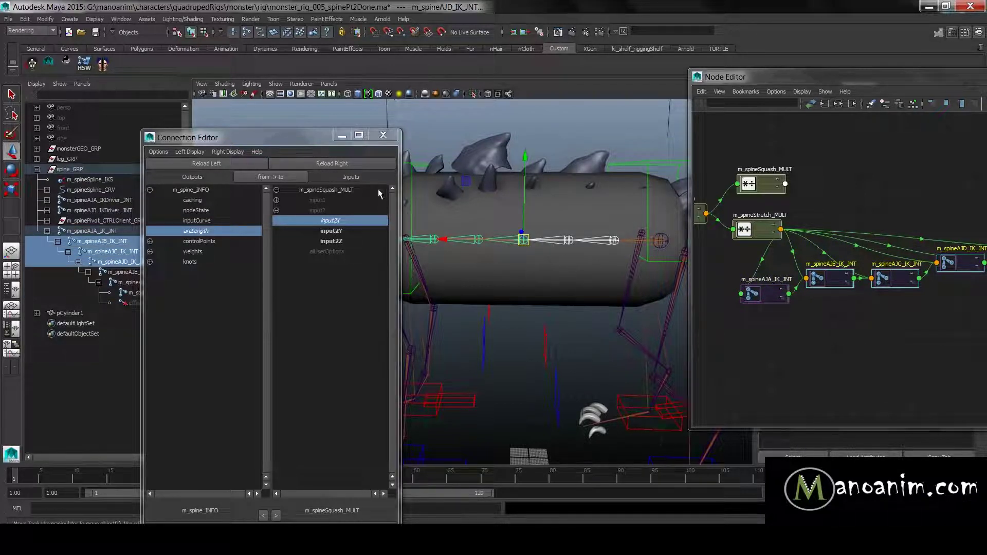
pyautogui.click(367, 167)
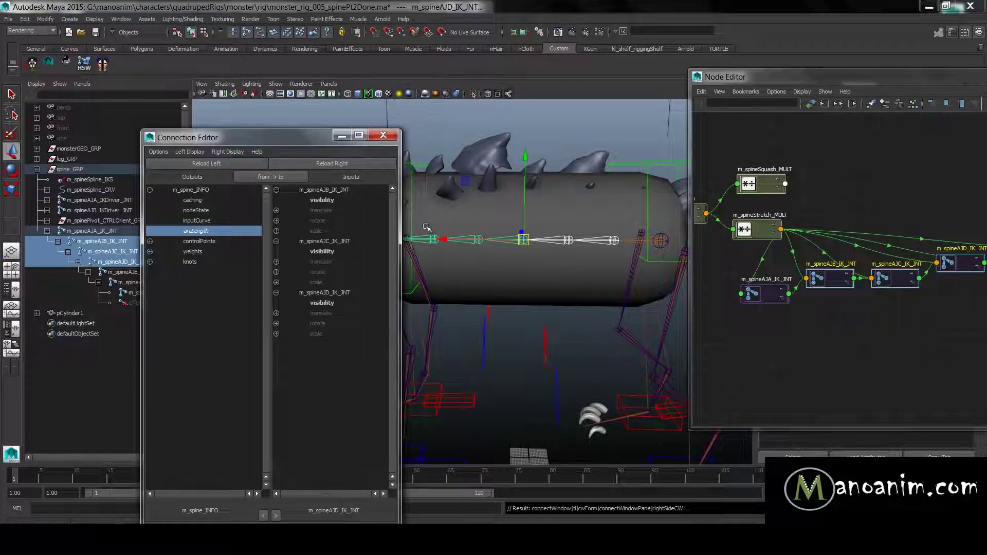
# Step: Load m_spineSquash_MULT as the connection source and connect its outputX to scaleY and scaleZ of m_spineAJB_IK_JNT
pyautogui.click(769, 183)
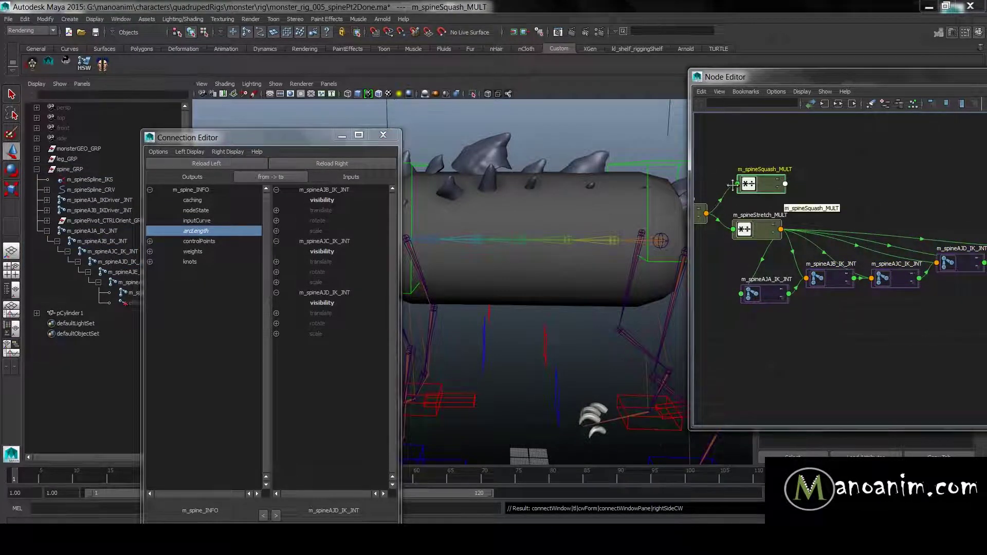
pyautogui.click(206, 164)
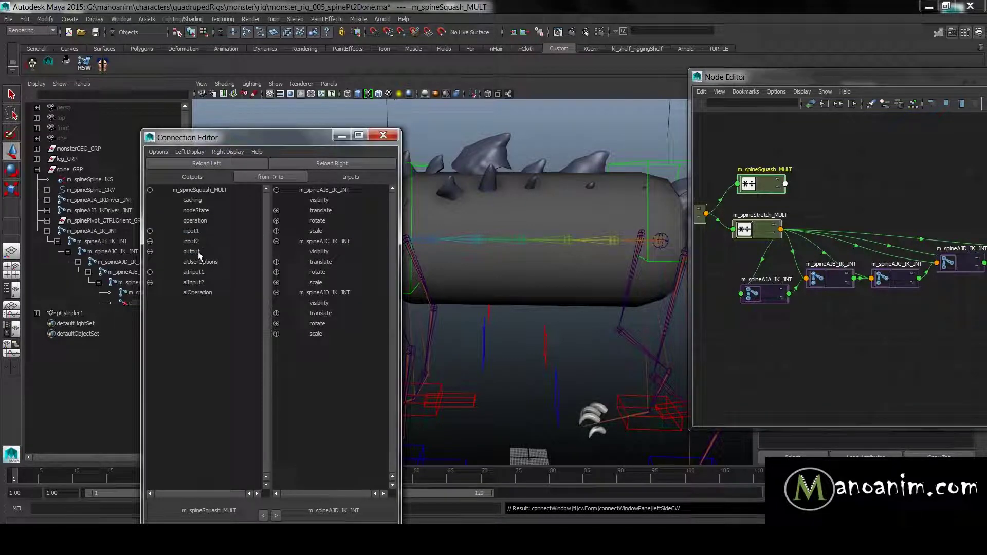
pyautogui.click(150, 251)
pyautogui.click(203, 262)
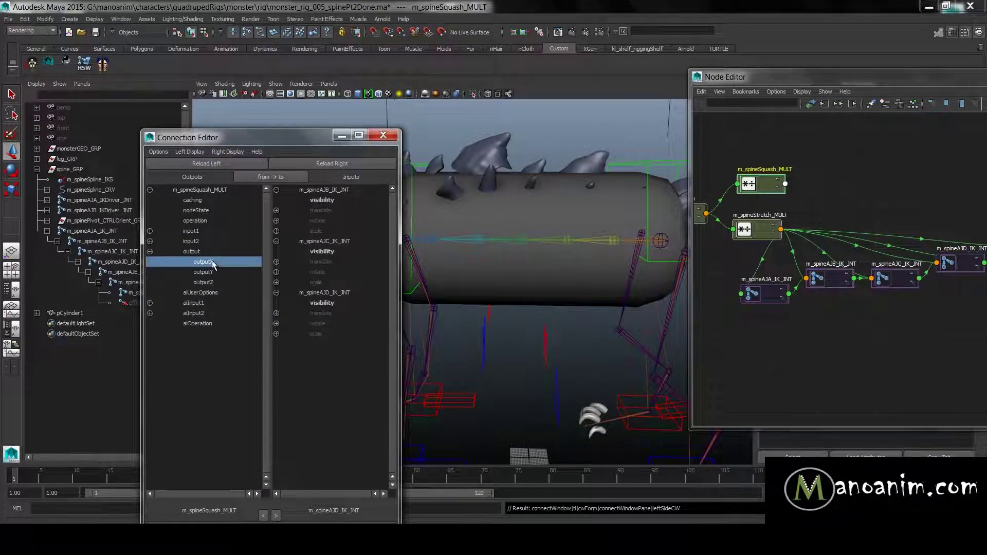
pyautogui.click(276, 231)
pyautogui.click(337, 252)
pyautogui.click(342, 262)
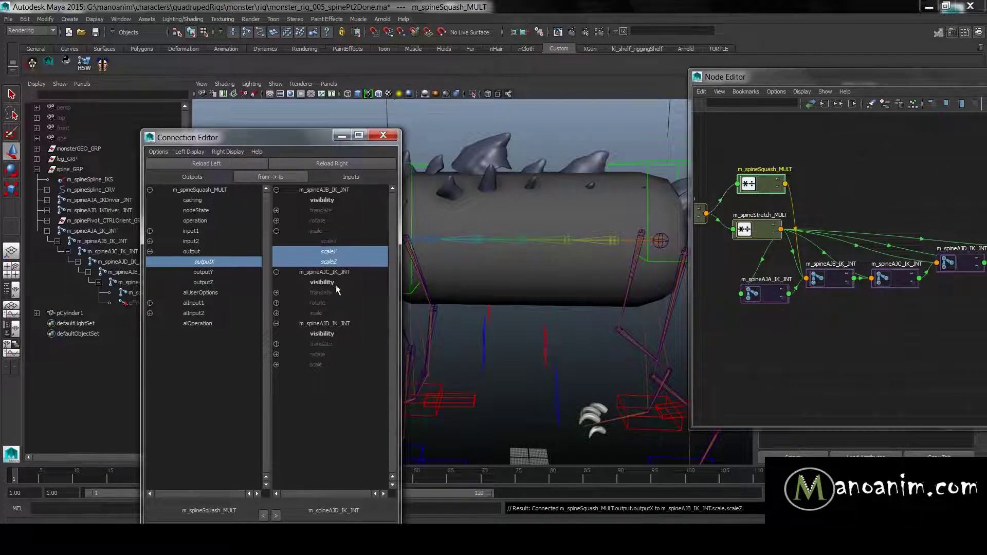
# Step: Connect the squash node's outputX to scaleY and scaleZ of m_spineAJC_IK_JNT and m_spineAJD_IK_JNT, and minimize the Connection Editor
pyautogui.click(276, 313)
pyautogui.click(336, 334)
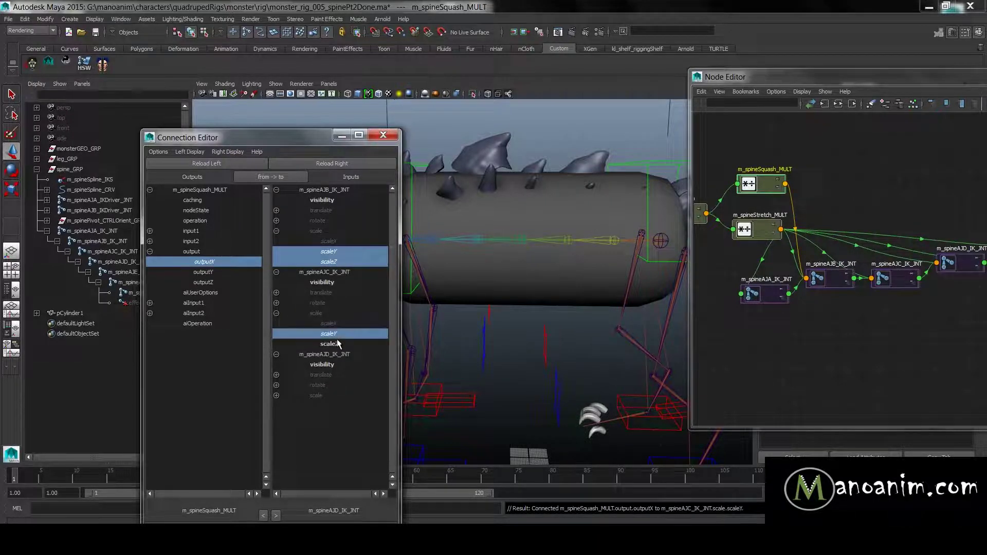
pyautogui.click(339, 344)
pyautogui.click(276, 395)
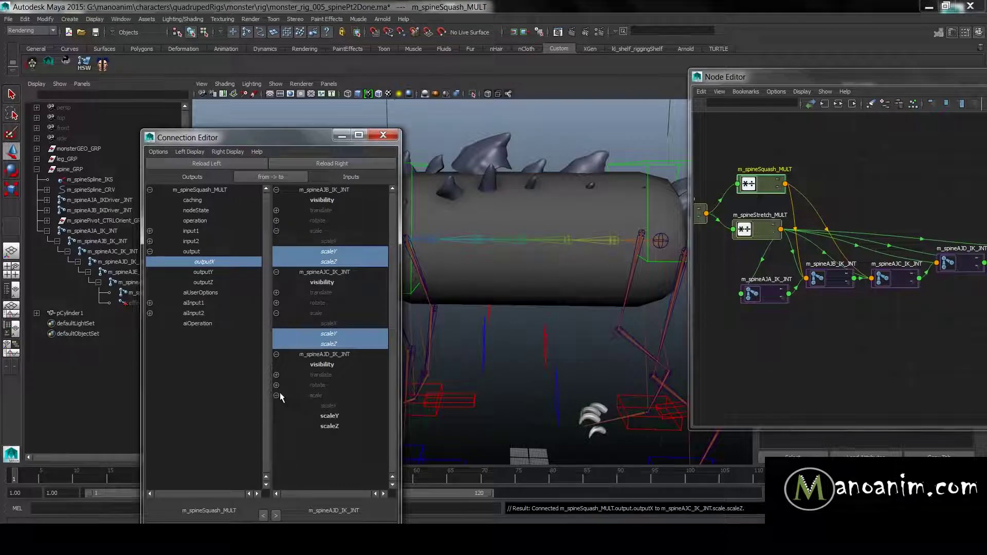
pyautogui.click(334, 416)
pyautogui.click(337, 426)
pyautogui.click(342, 135)
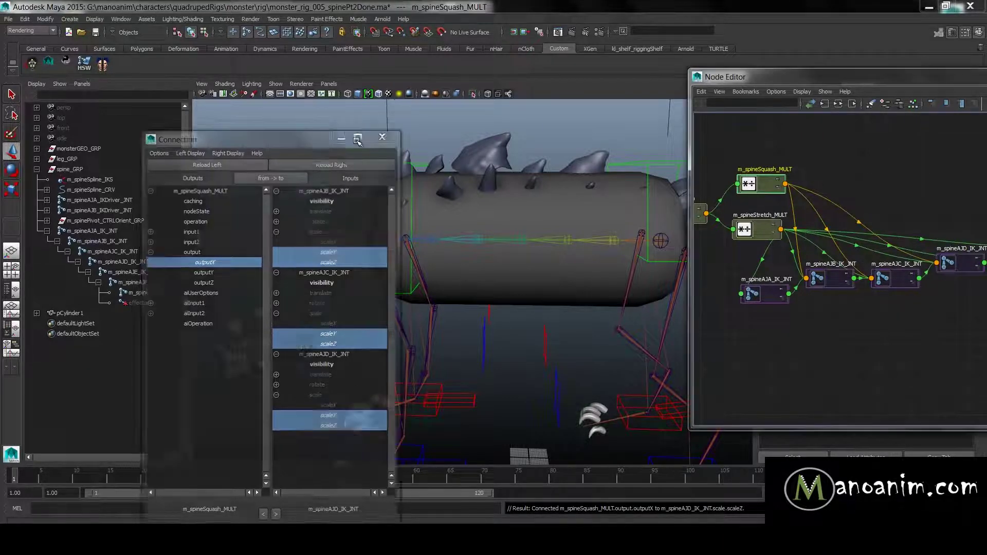
# Step: Test the spine squash by moving m_spineAJB_IKDriver_CTRL along the body, and undo the move
pyautogui.click(350, 162)
pyautogui.moveTo(311, 239); pyautogui.dragTo(280, 228)
pyautogui.hotkey('ctrl', 'z')
pyautogui.hotkey('ctrl', 'z')
pyautogui.hotkey('ctrl', 'z')
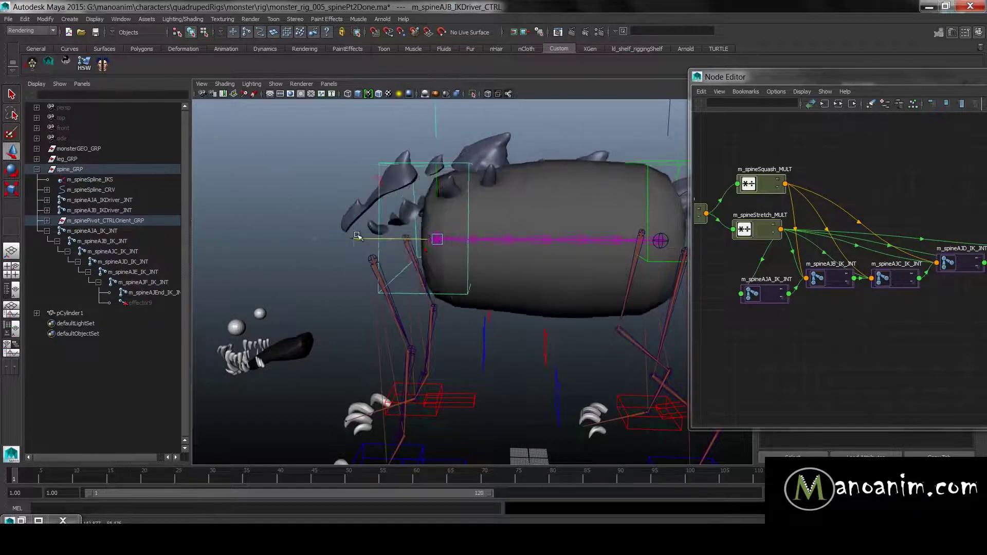
# Step: Display the channels of m_spineAJB_IKDriver_CTRL, clear the node graph from the body, and open the Add Attribute window
pyautogui.moveTo(986, 78); pyautogui.dragTo(657, 301)
pyautogui.keyDown('alt'); pyautogui.moveTo(527, 139); pyautogui.dragTo(575, 99, button='middle'); pyautogui.keyUp('alt')
pyautogui.keyDown('alt'); pyautogui.moveTo(506, 155); pyautogui.dragTo(515, 176); pyautogui.keyUp('alt')
pyautogui.hotkey('ctrl', 'a')
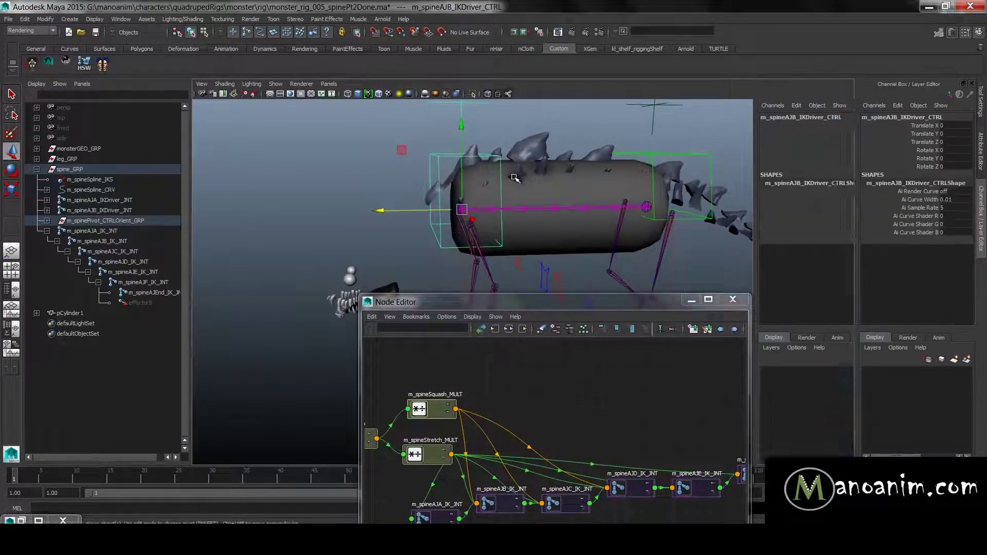
pyautogui.keyDown('alt'); pyautogui.moveTo(580, 183); pyautogui.dragTo(587, 185); pyautogui.keyUp('alt')
pyautogui.keyDown('alt'); pyautogui.moveTo(587, 185); pyautogui.dragTo(649, 205, button='right'); pyautogui.keyUp('alt')
pyautogui.moveTo(530, 303); pyautogui.dragTo(545, 214)
pyautogui.click(899, 105)
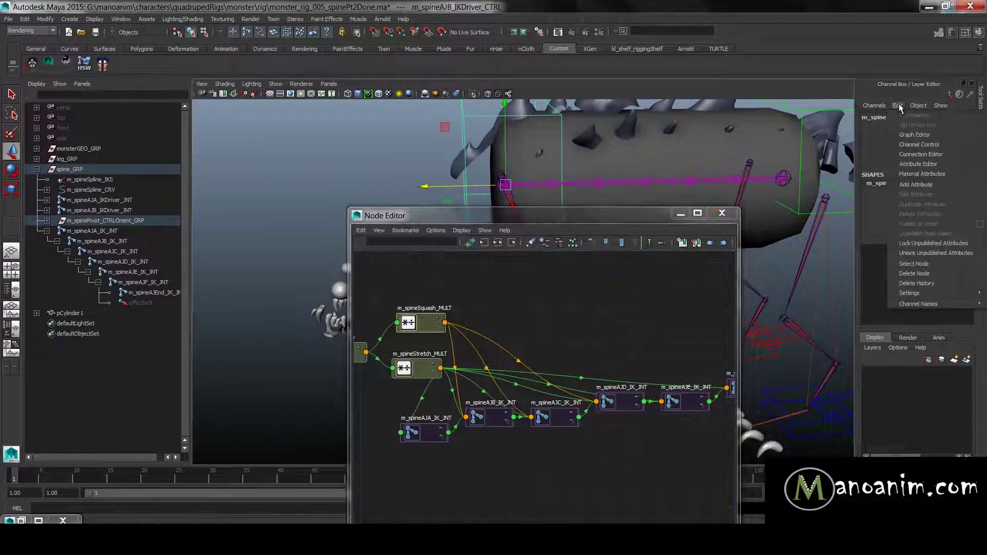
pyautogui.click(929, 187)
pyautogui.click(199, 132)
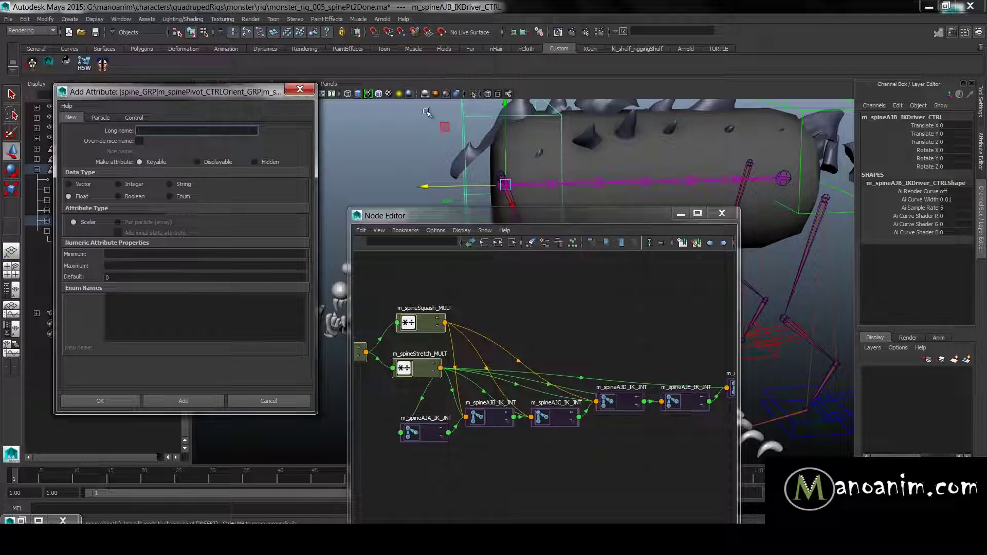
# Step: Test the squash from the other end by moving m_spineAJA_IKDriver_CTRL, and undo the move
pyautogui.click(845, 216)
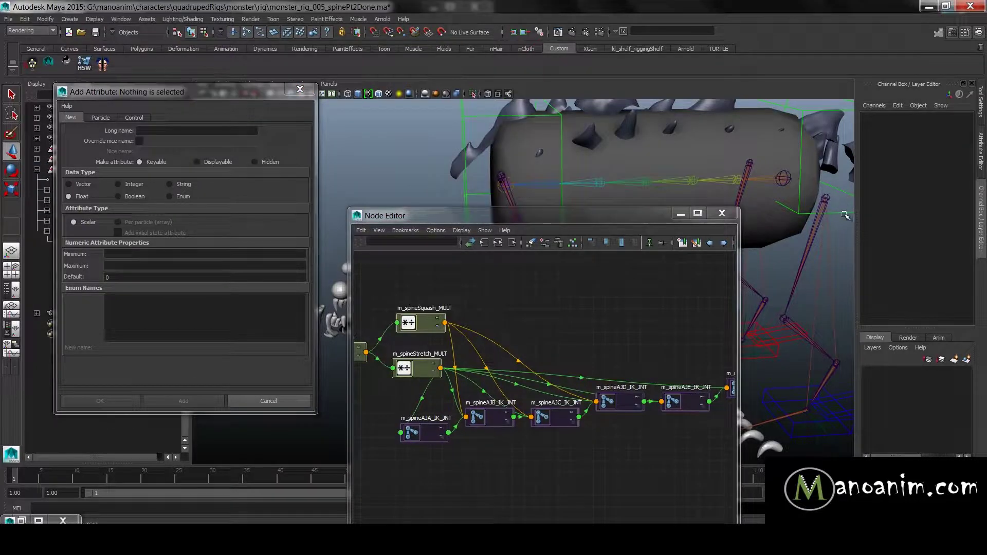
pyautogui.click(844, 213)
pyautogui.write('w')
pyautogui.moveTo(780, 180)
pyautogui.mouseDown()
pyautogui.moveTo(815, 215)
pyautogui.moveTo(796, 184)
pyautogui.mouseUp()
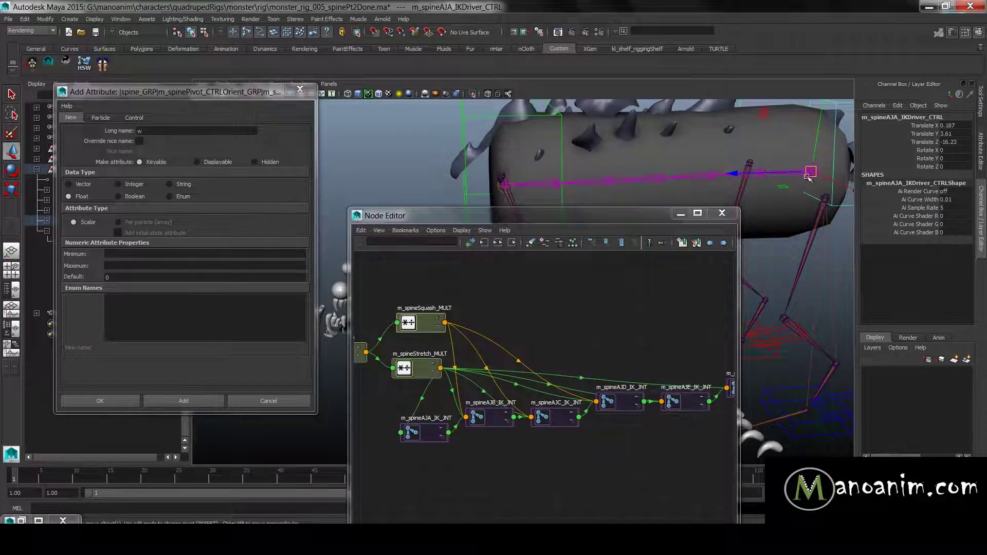
pyautogui.hotkey('ctrl', 'z')
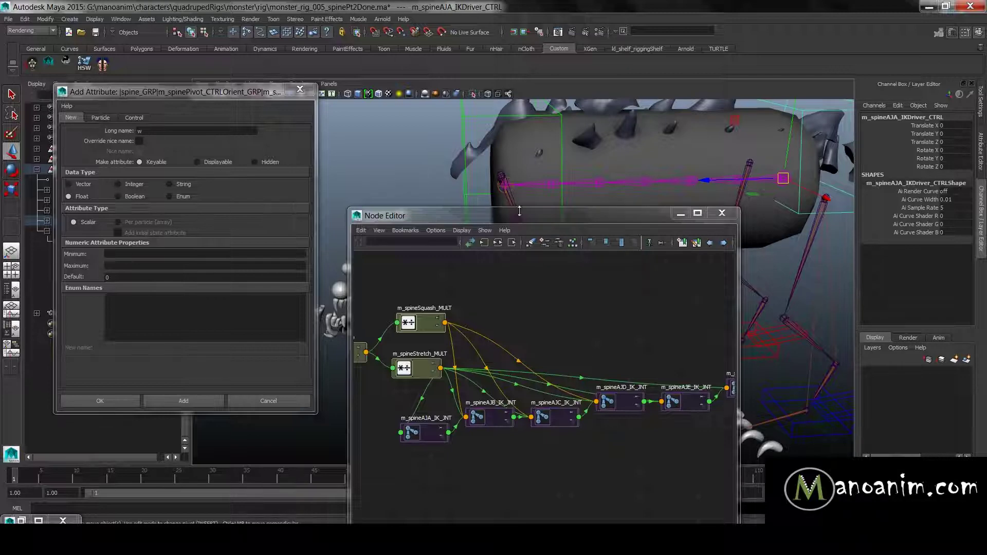
# Step: Add a keyable float attribute named stretchFactor with default 0 to m_spineAJB_IKDriver_CTRL
pyautogui.click(465, 118)
pyautogui.click(465, 116)
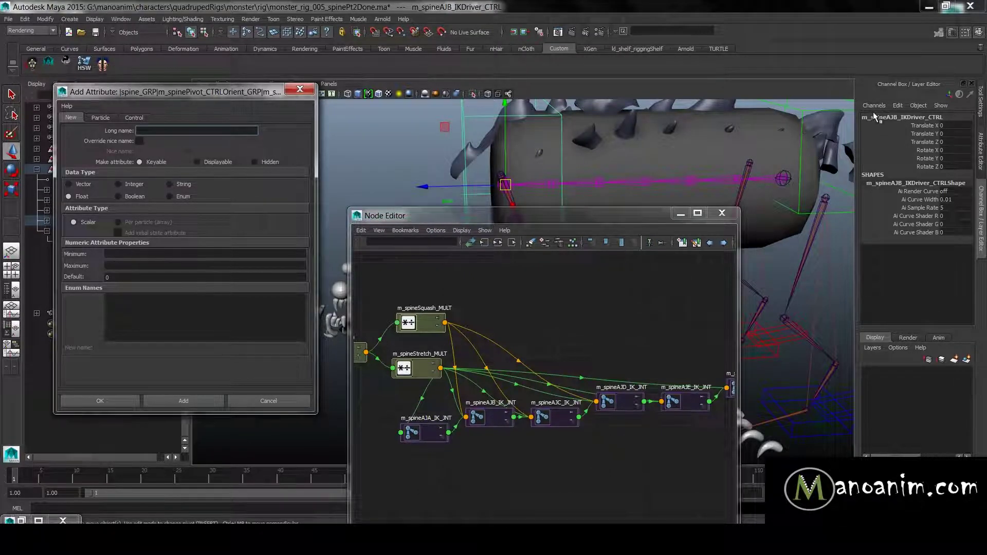
pyautogui.click(898, 105)
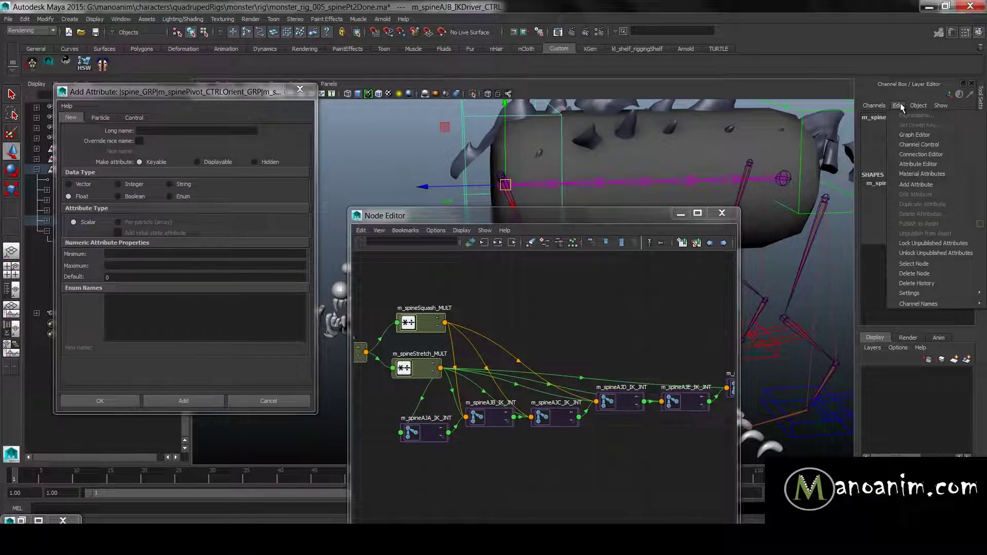
pyautogui.click(929, 184)
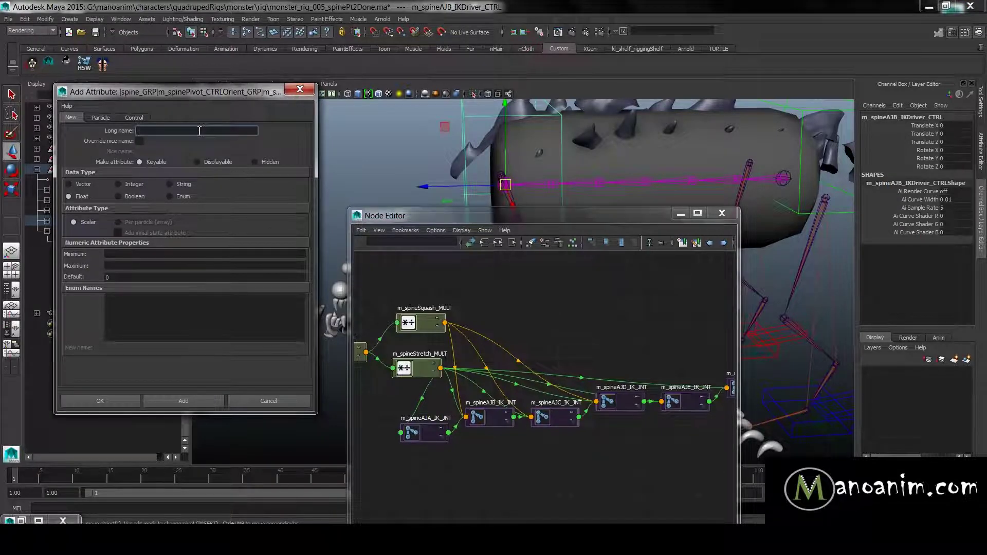
pyautogui.write('stretchFactor')
pyautogui.press('Tab')
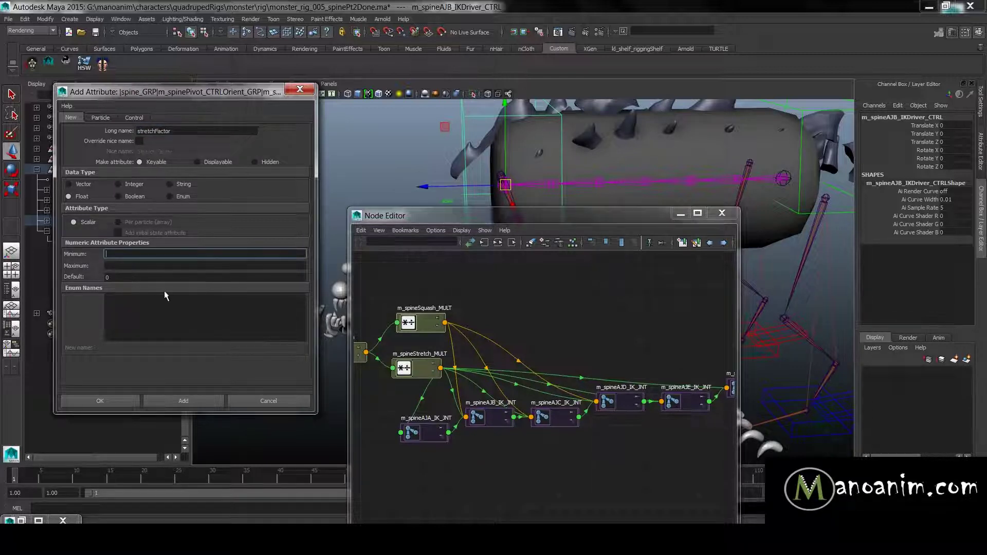
pyautogui.click(185, 401)
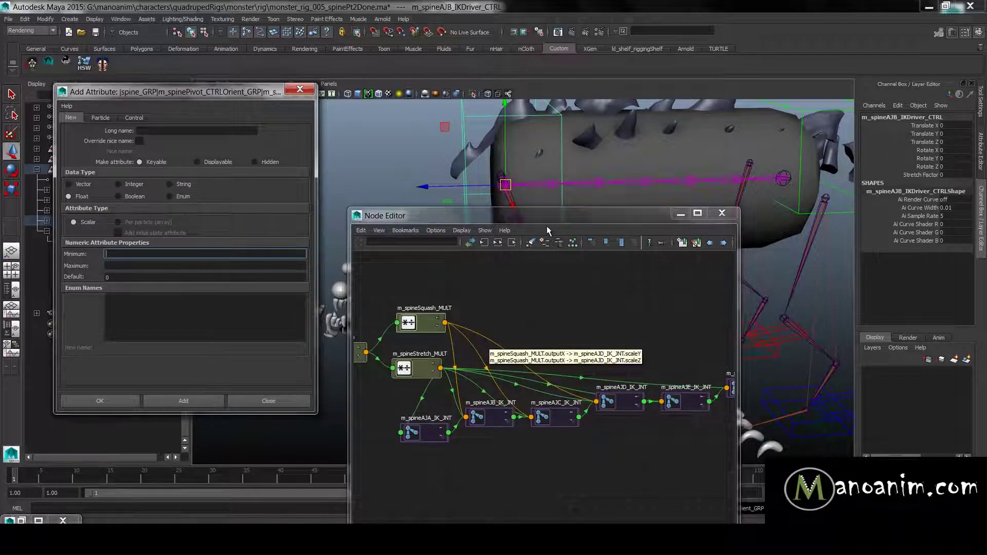
# Step: Add the selected m_spineAJB_IKDriver_CTRL to the existing spine node graph
pyautogui.moveTo(552, 222); pyautogui.dragTo(514, 180)
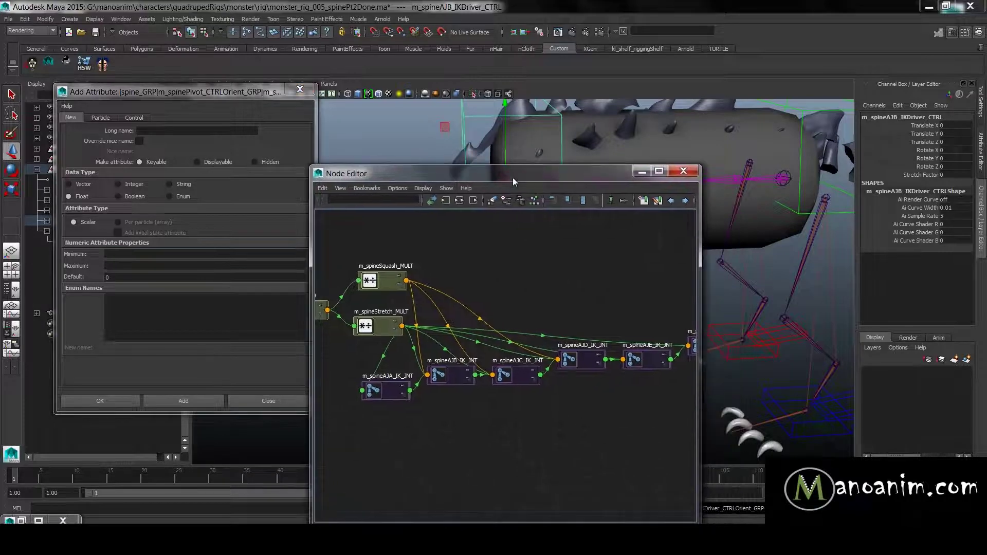
pyautogui.click(468, 117)
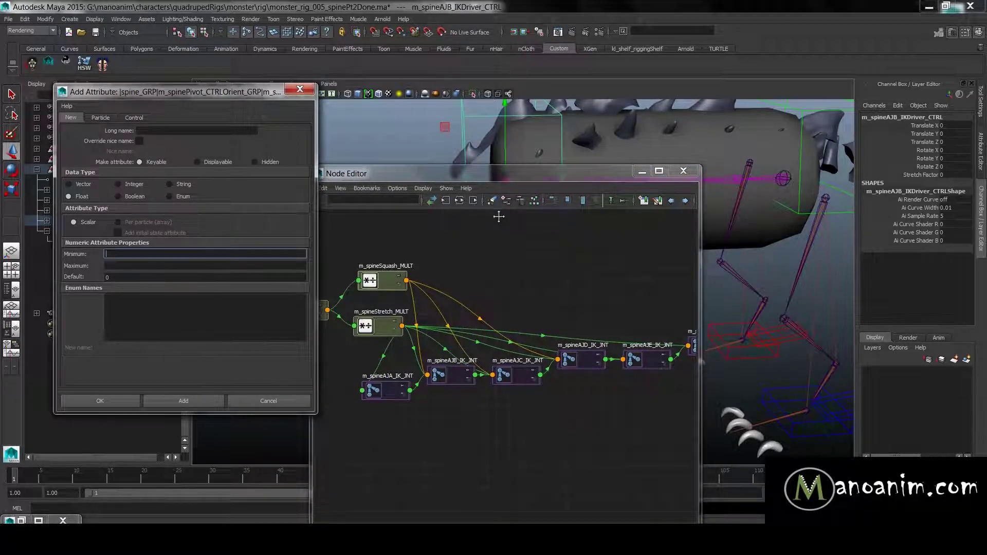
pyautogui.click(506, 201)
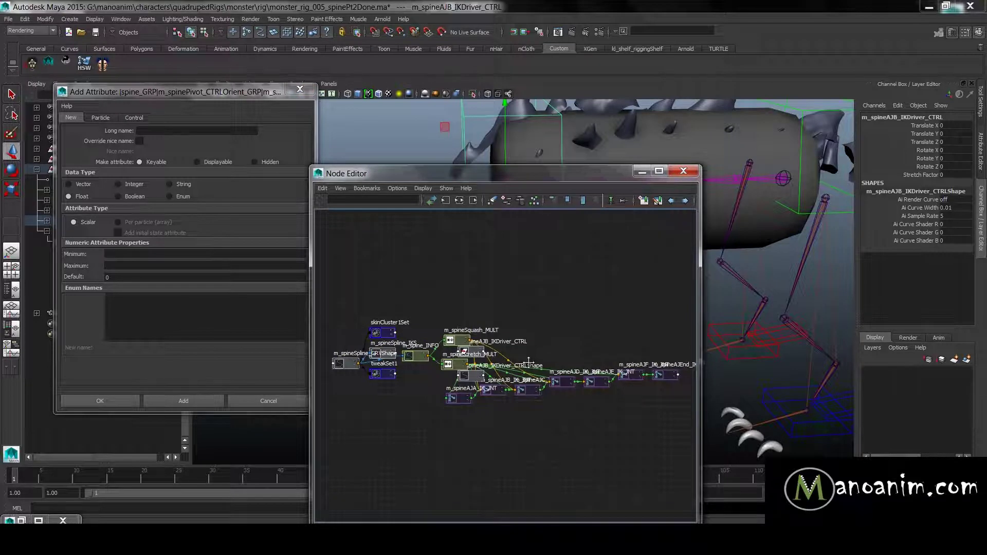
pyautogui.scroll(5, 493, 356)
pyautogui.scroll(-3, 564, 341)
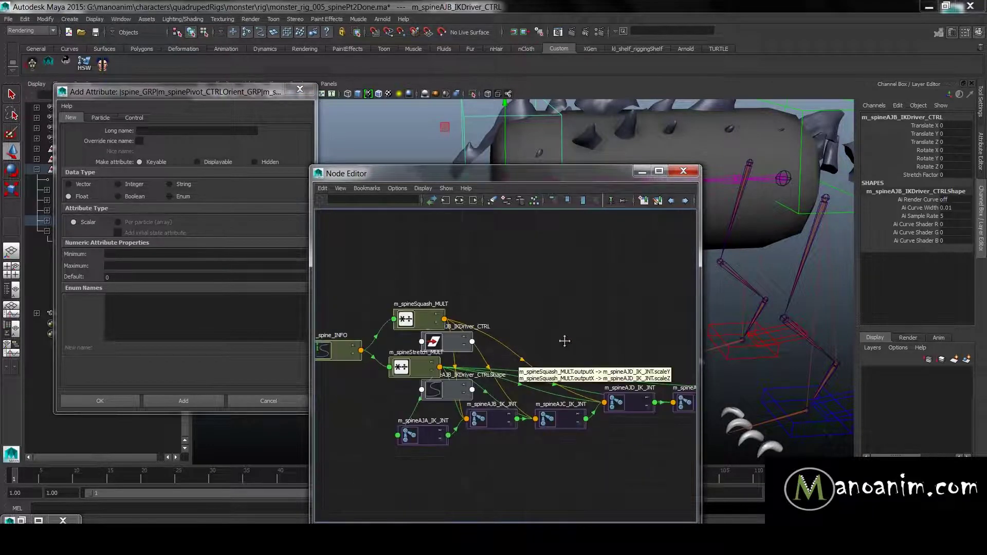
pyautogui.scroll(-3, 557, 324)
pyautogui.keyDown('alt'); pyautogui.moveTo(441, 319); pyautogui.dragTo(362, 277, button='middle'); pyautogui.keyUp('alt')
pyautogui.keyDown('alt'); pyautogui.moveTo(538, 313); pyautogui.dragTo(587, 320, button='middle'); pyautogui.keyUp('alt')
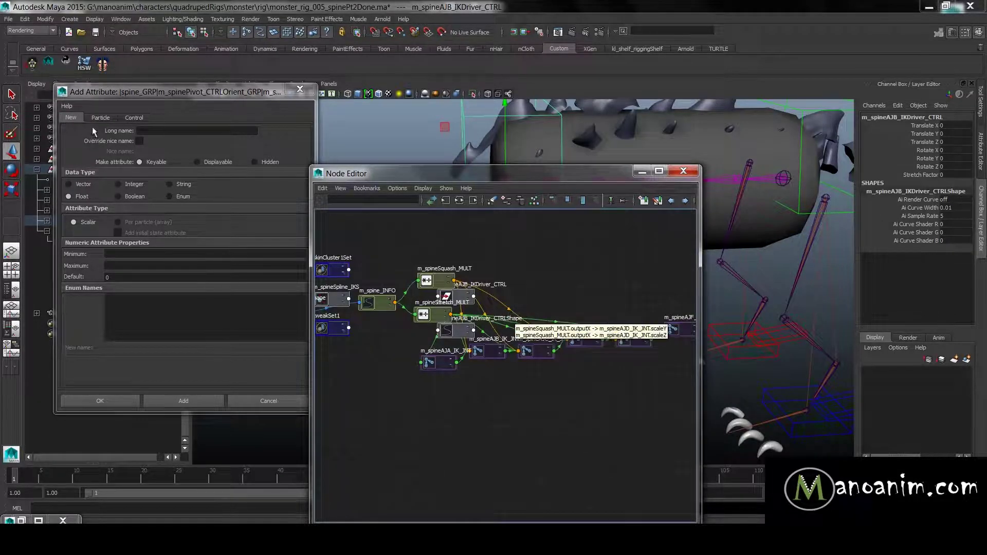
# Step: Move the Add Attribute window off the outliner and reveal m_spineAJB_IKDriver_CTRL in the spine_GRP hierarchy
pyautogui.moveTo(180, 94); pyautogui.dragTo(264, 294)
pyautogui.keyDown('alt'); pyautogui.moveTo(269, 134); pyautogui.dragTo(252, 139, button='right'); pyautogui.keyUp('alt')
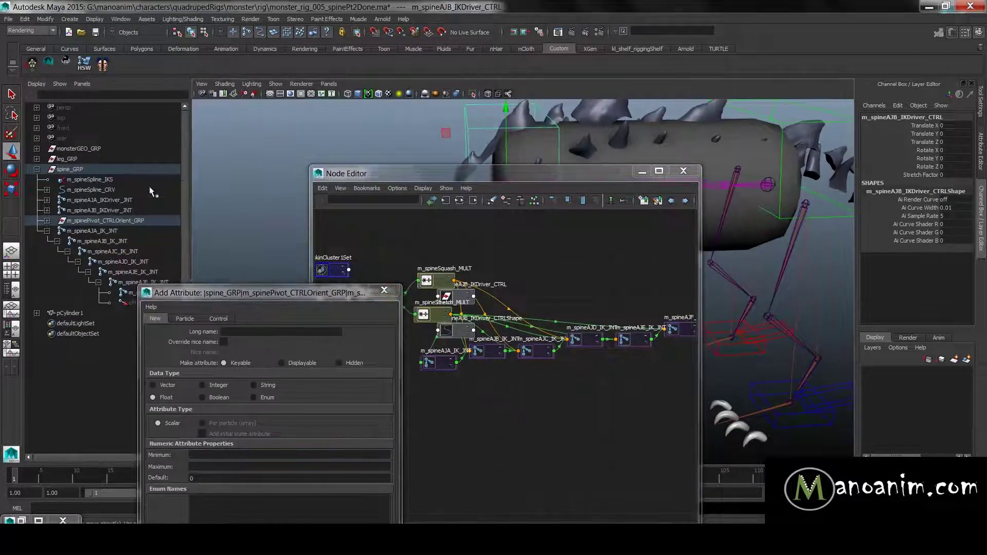
pyautogui.press('f')
pyautogui.click(124, 301)
pyautogui.click(124, 295)
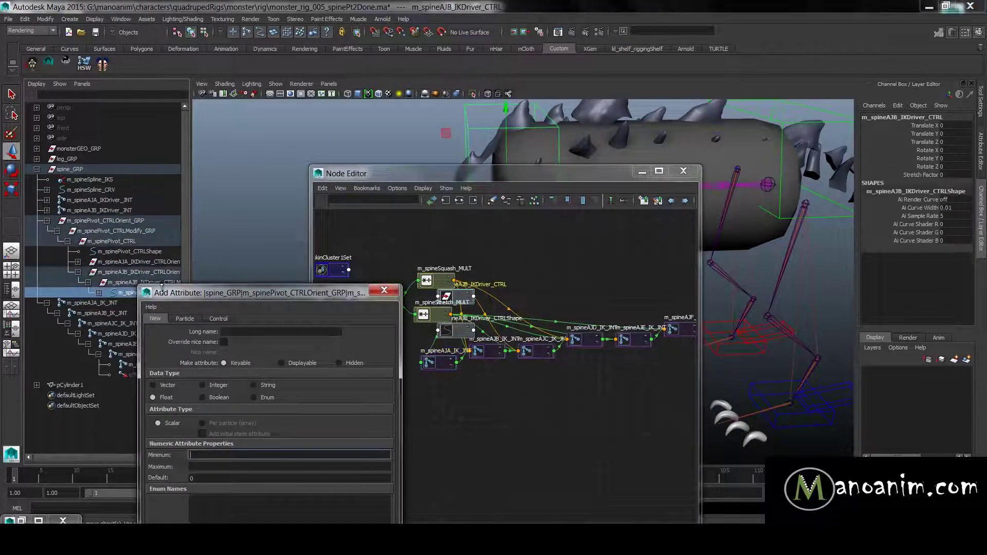
# Step: Close the Add Attribute window and spread the m_spineAJB_IKDriver_CTRL and m_spineStretch_MULT nodes apart in the node graph
pyautogui.click(386, 291)
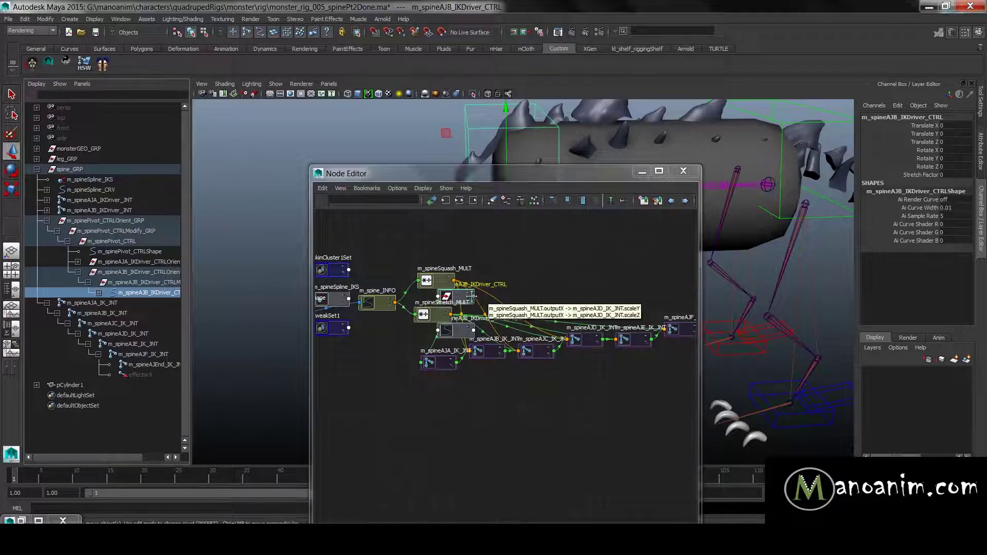
pyautogui.moveTo(447, 295); pyautogui.dragTo(516, 267)
pyautogui.keyDown('alt'); pyautogui.moveTo(461, 292); pyautogui.dragTo(468, 299, button='middle'); pyautogui.keyUp('alt')
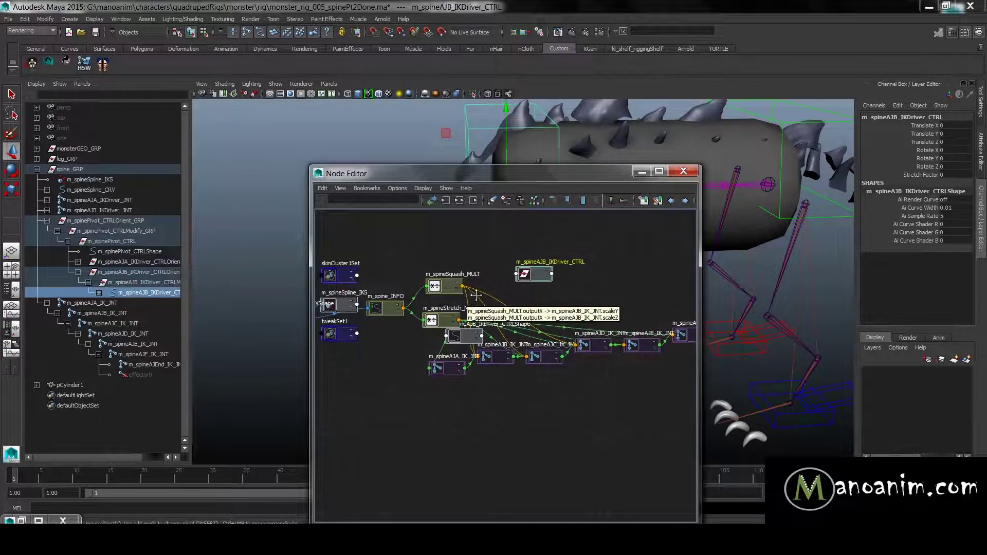
pyautogui.keyDown('alt'); pyautogui.moveTo(468, 298); pyautogui.dragTo(489, 320, button='right'); pyautogui.keyUp('alt')
pyautogui.click(437, 315)
pyautogui.moveTo(437, 315); pyautogui.dragTo(499, 296)
# Step: Connect outputX of m_spineStretch_MULT to the stretchFactor attribute of m_spineAJB_IKDriver_CTRL and check the control's channels
pyautogui.keyDown('shift'); pyautogui.moveTo(564, 262); pyautogui.dragTo(564, 262, button='middle'); pyautogui.keyUp('shift')
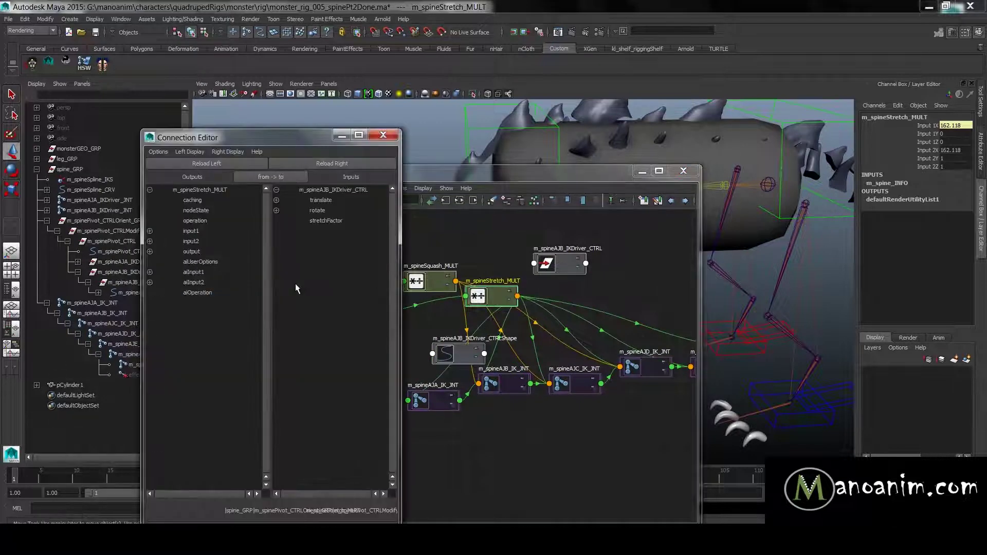
pyautogui.click(150, 252)
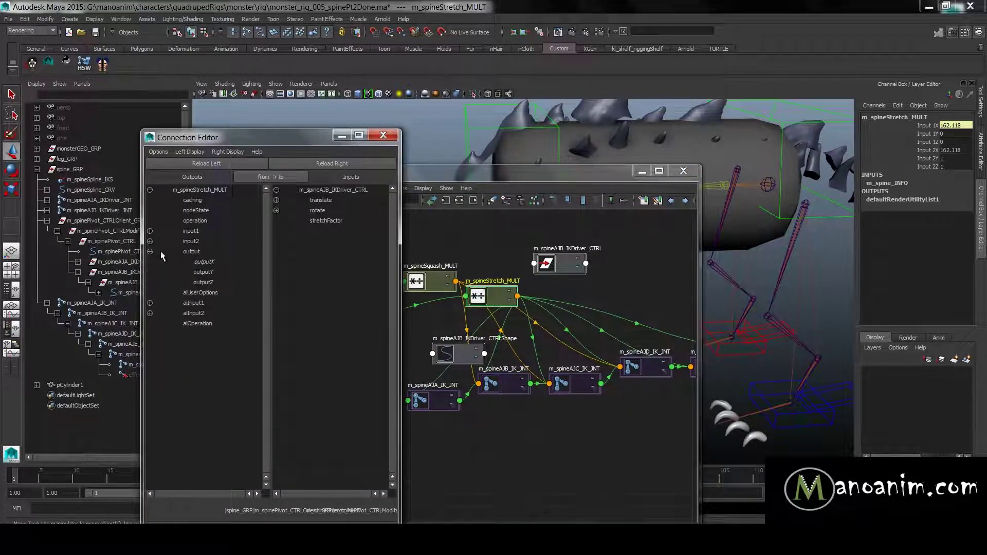
pyautogui.click(206, 262)
pyautogui.click(334, 221)
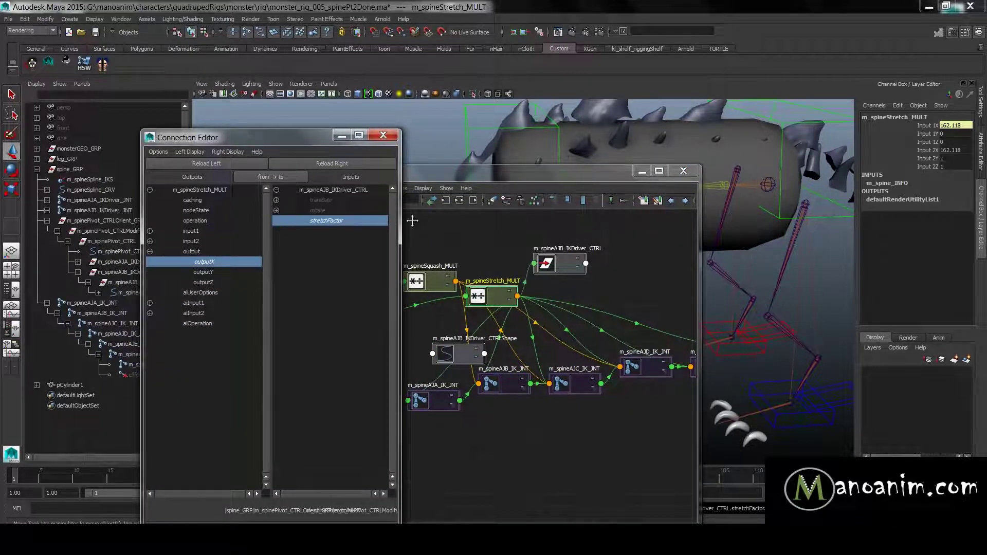
pyautogui.click(571, 271)
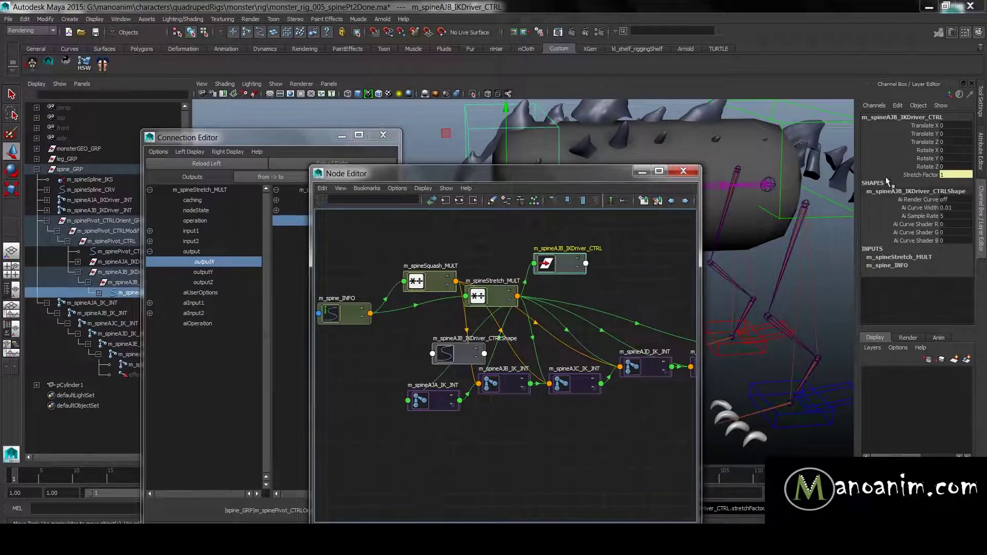
# Step: Clear the editor windows, test stretchFactor by moving m_spineAJB_IKDriver_CTRL, and reset its Translate X, Y and Z to 0
pyautogui.click(458, 123)
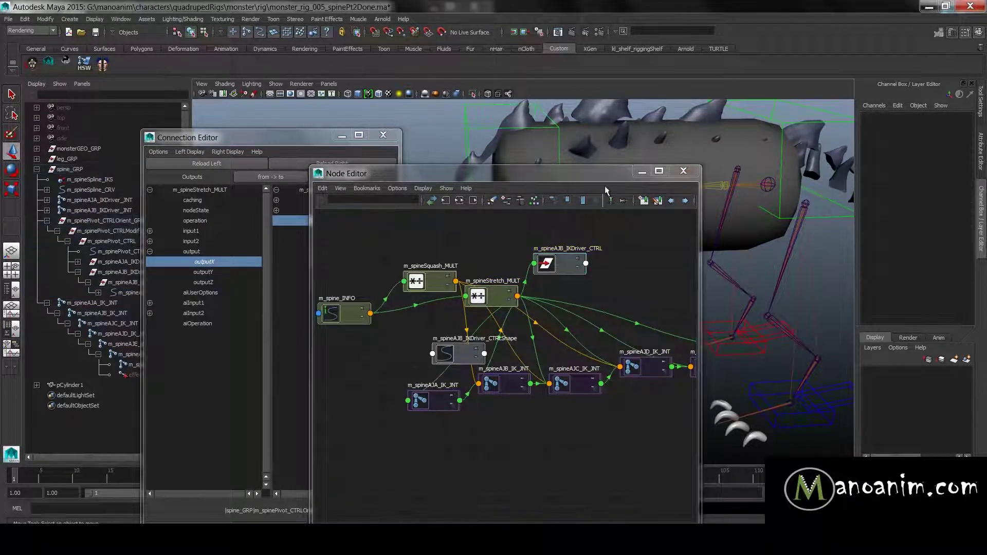
pyautogui.click(639, 173)
pyautogui.click(477, 180)
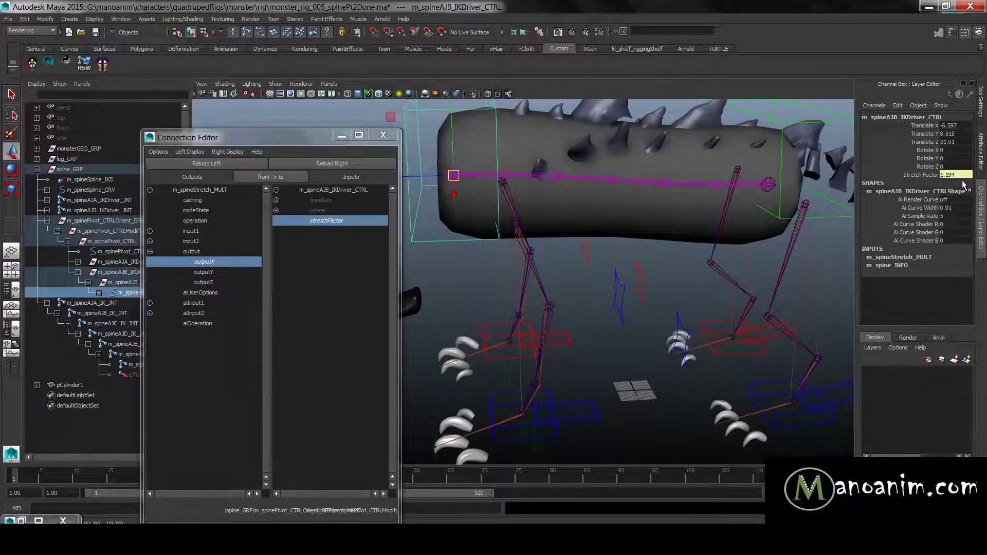
pyautogui.click(383, 135)
pyautogui.keyDown('alt'); pyautogui.moveTo(502, 175); pyautogui.dragTo(488, 195); pyautogui.keyUp('alt')
pyautogui.hotkey('ctrl', 'z')
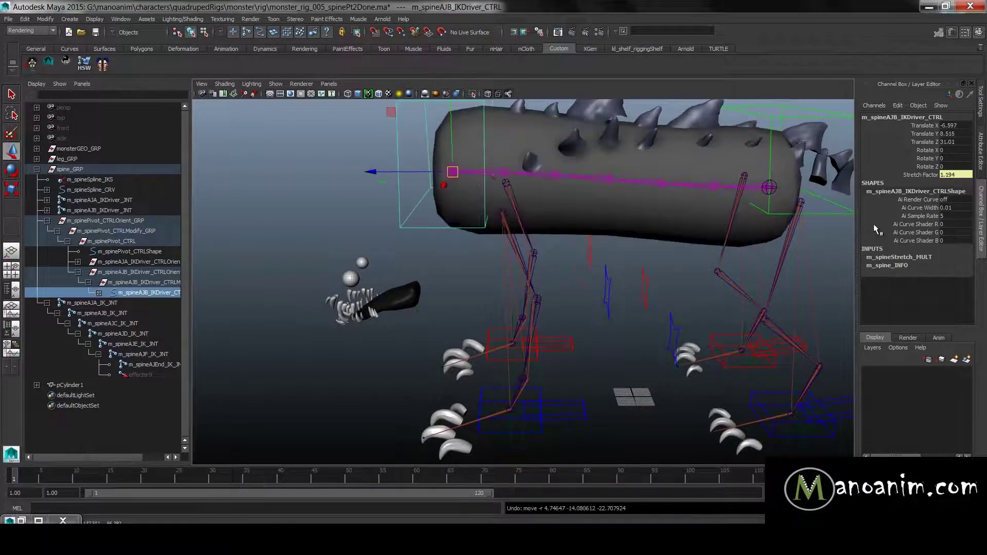
pyautogui.moveTo(953, 135)
pyautogui.mouseDown()
pyautogui.moveTo(955, 158)
pyautogui.moveTo(962, 134)
pyautogui.moveTo(960, 145)
pyautogui.mouseUp()
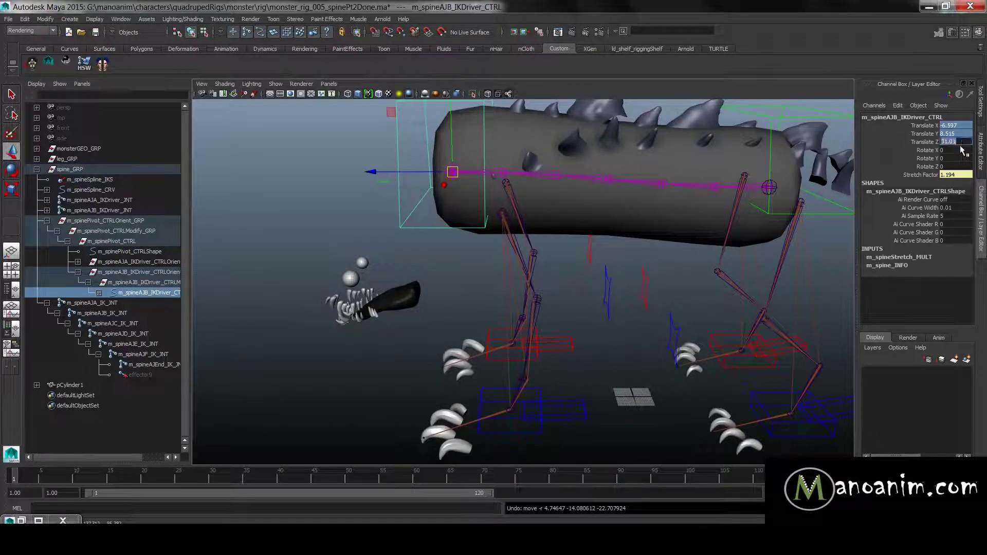
pyautogui.press('Return')
# Step: Switch to the Rotate tool on m_spineAJB_IKDriver_CTRL for testing the spine's rotation
pyautogui.keyDown('alt'); pyautogui.moveTo(675, 235); pyautogui.dragTo(616, 215, button='right'); pyautogui.keyUp('alt')
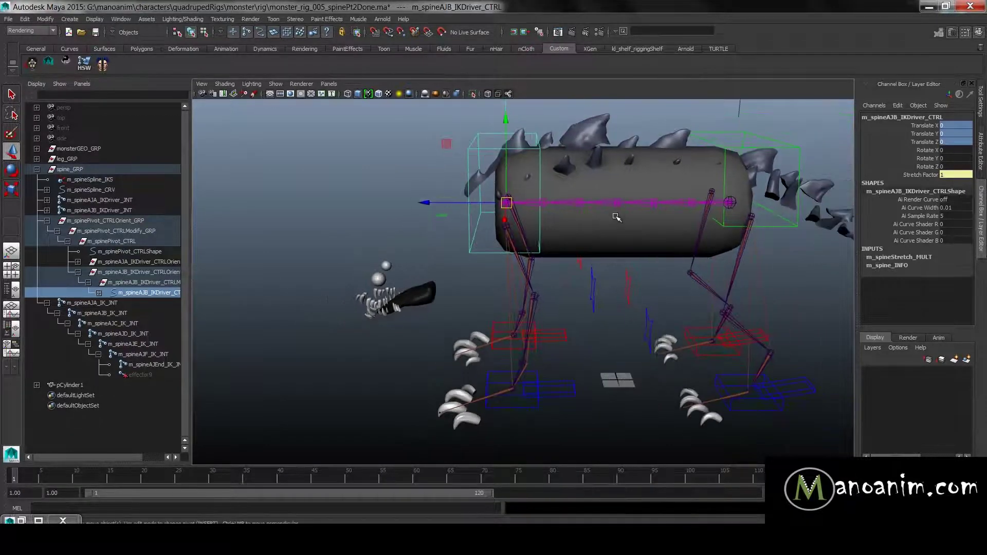
pyautogui.keyDown('alt'); pyautogui.moveTo(616, 215); pyautogui.dragTo(600, 218); pyautogui.keyUp('alt')
pyautogui.scroll(3, 562, 236)
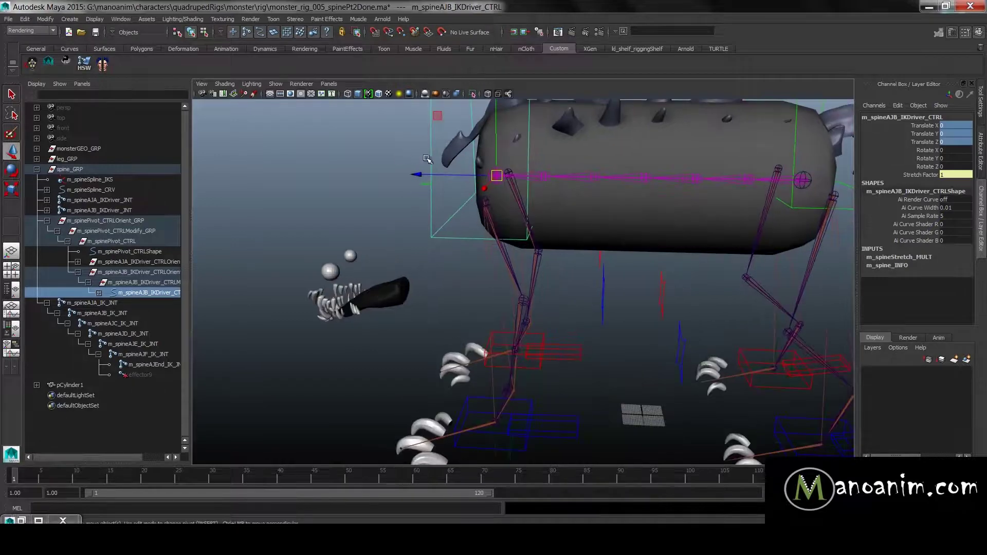
pyautogui.press('e')
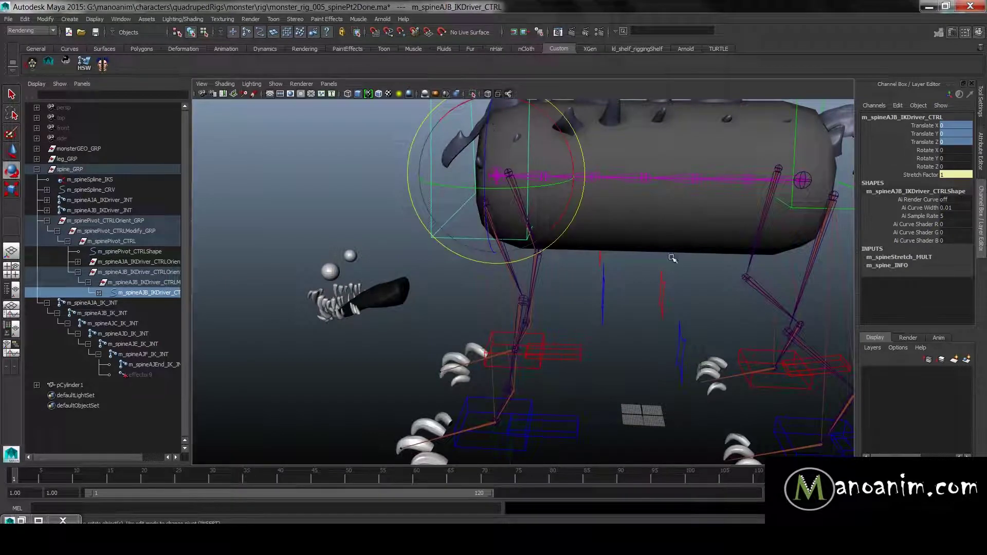